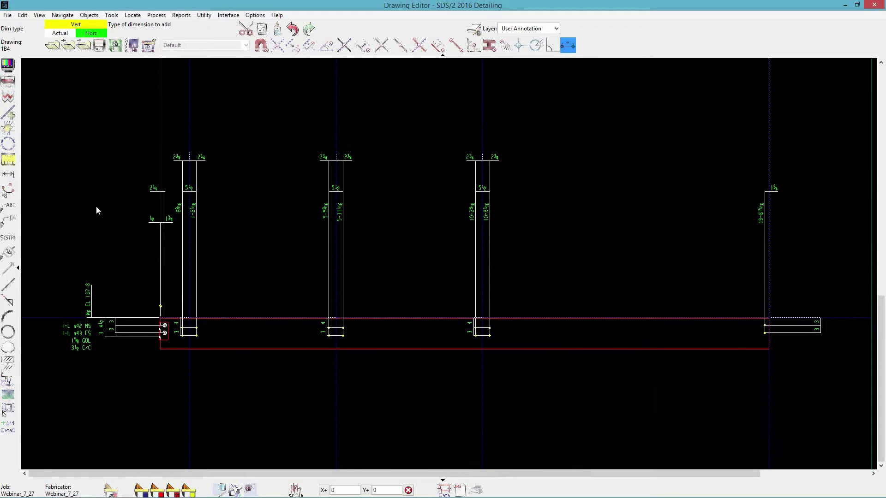
# Start a horizontal dimension string from the beam's left end through the upper holes of the first two hole groups.
pyautogui.click(97, 168)
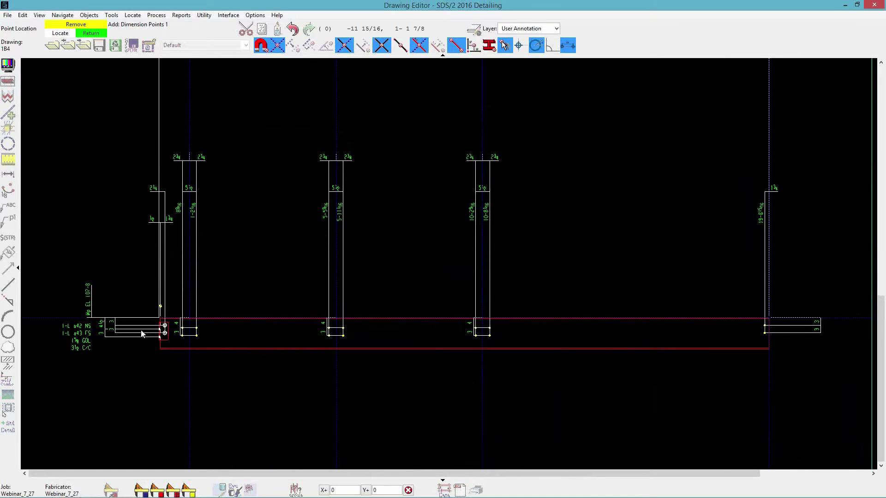
pyautogui.scroll(2, 159, 348)
pyautogui.scroll(2, 159, 348)
pyautogui.click(165, 224)
pyautogui.click(262, 260)
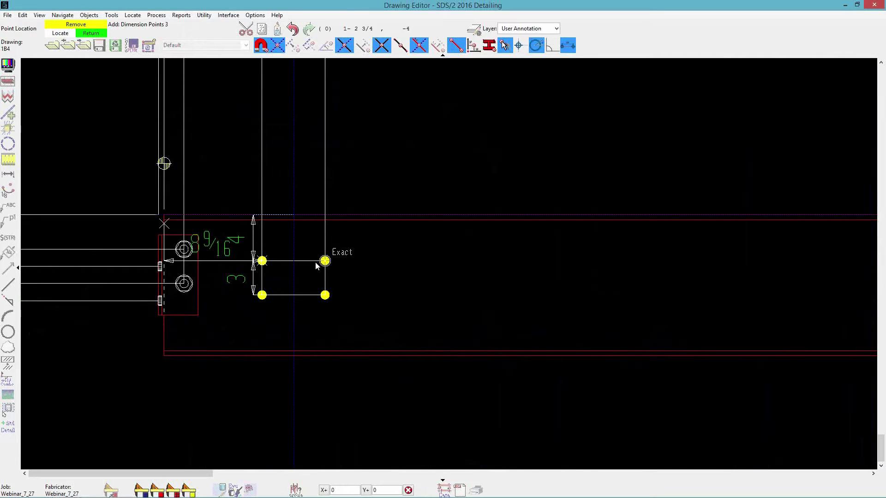
pyautogui.click(324, 261)
pyautogui.scroll(-2, 358, 242)
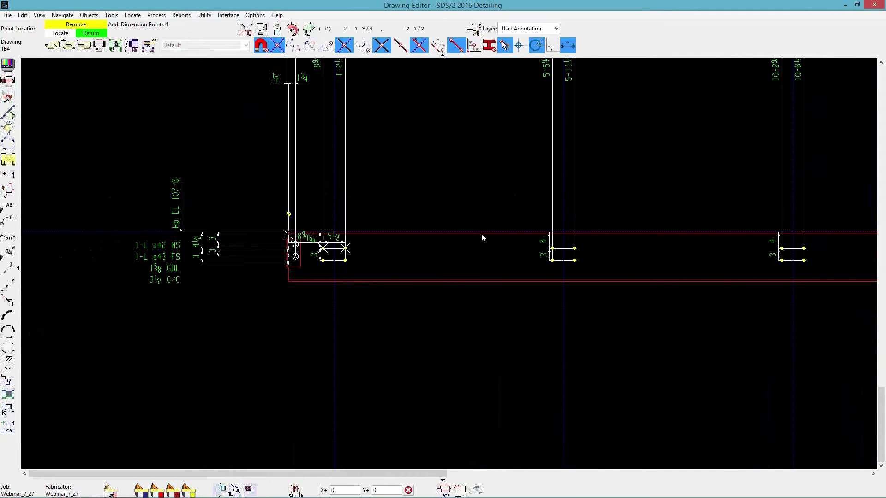
pyautogui.click(552, 249)
pyautogui.click(574, 248)
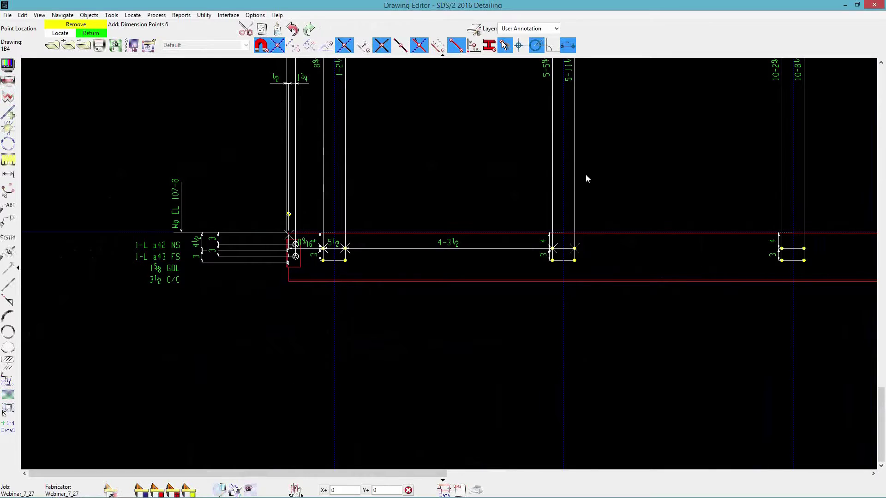
pyautogui.click(639, 195)
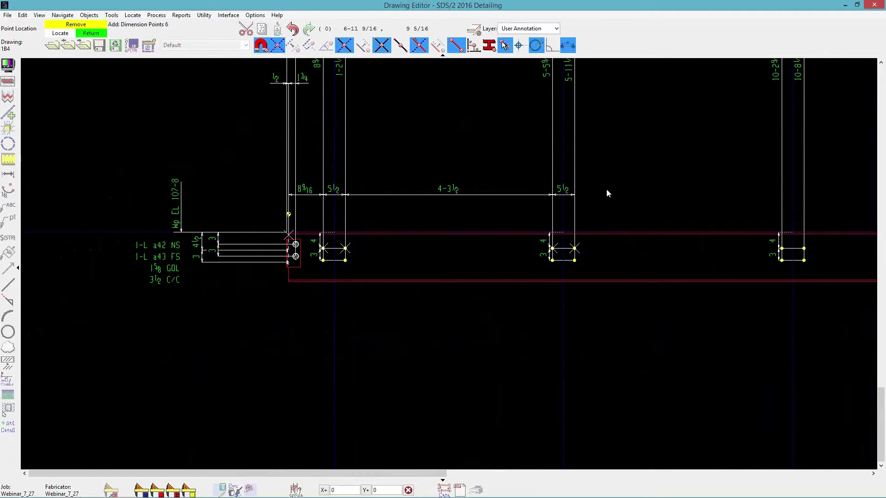
# Extend the horizontal dimension string through the third group's upper holes to the right-end hole and the right end of the beam.
pyautogui.scroll(-2, 609, 194)
pyautogui.scroll(2, 785, 196)
pyautogui.scroll(1, 346, 257)
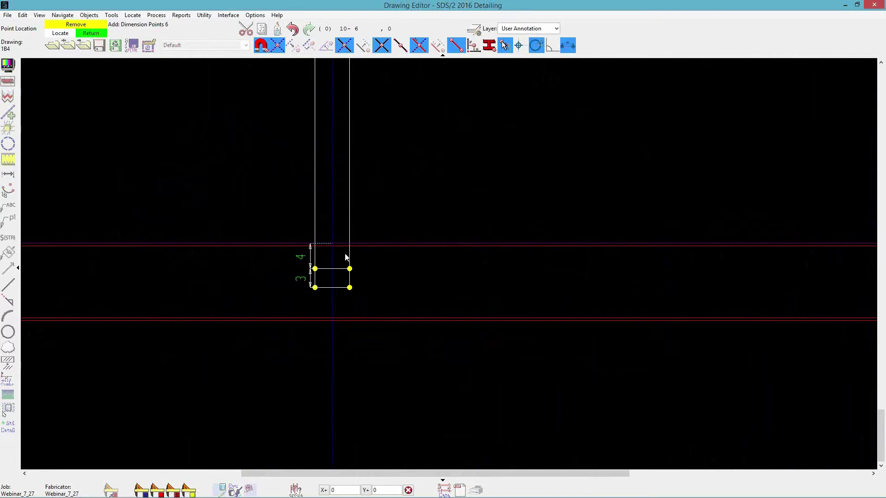
pyautogui.click(315, 268)
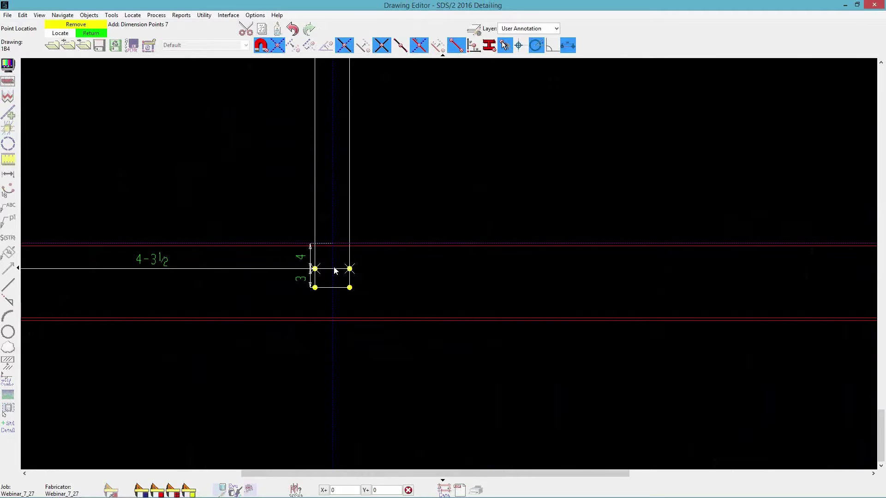
pyautogui.scroll(-2, 336, 268)
pyautogui.scroll(2, 589, 268)
pyautogui.click(543, 272)
pyautogui.click(548, 249)
pyautogui.click(537, 250)
pyautogui.scroll(-3, 535, 249)
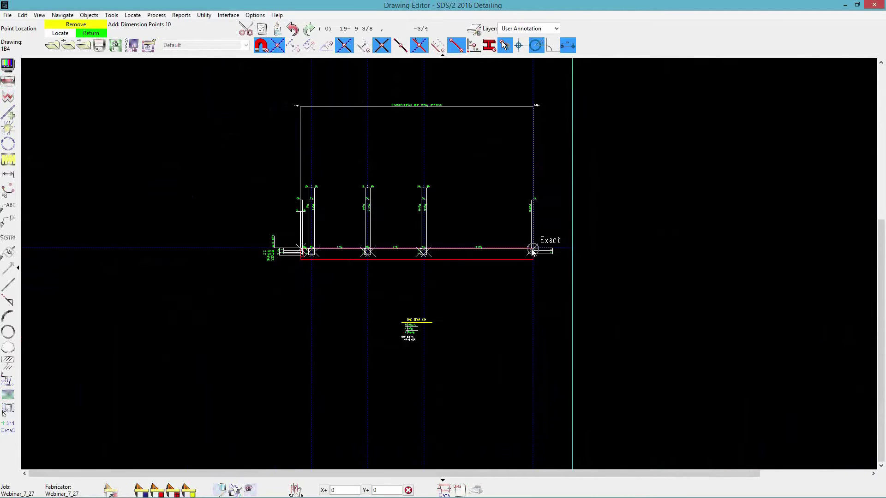
# Place the horizontal dimension line between the overall length dimension and the 2 3/4 hole dimensions.
pyautogui.scroll(3, 491, 153)
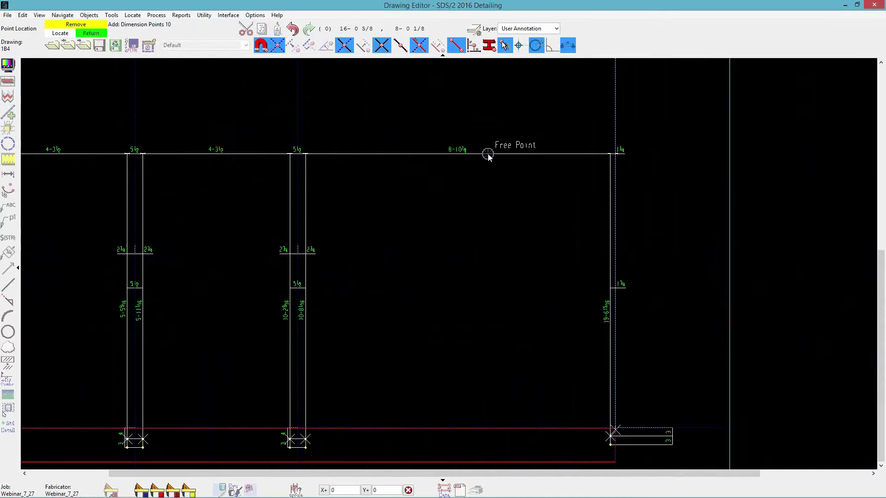
pyautogui.scroll(-2, 488, 156)
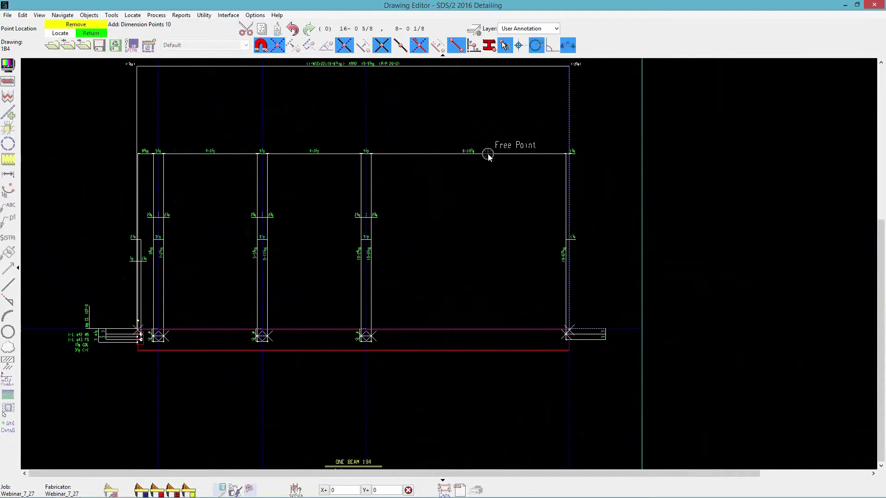
pyautogui.rightClick(485, 156)
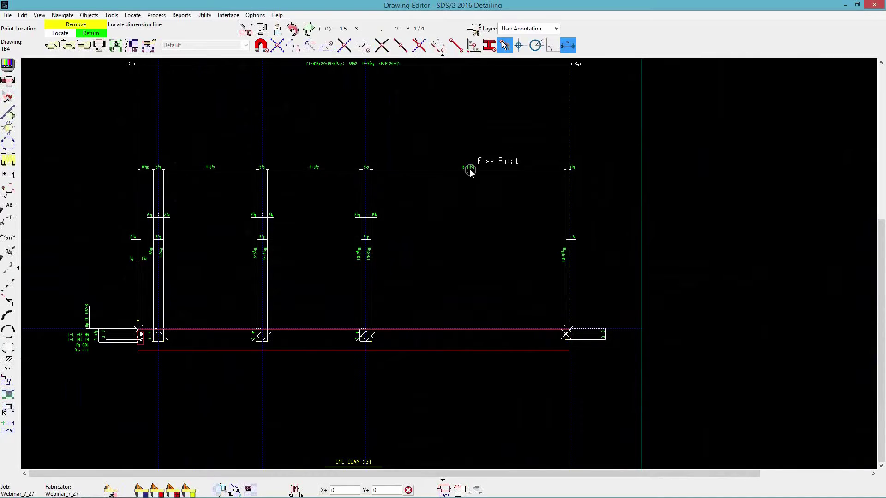
pyautogui.click(442, 165)
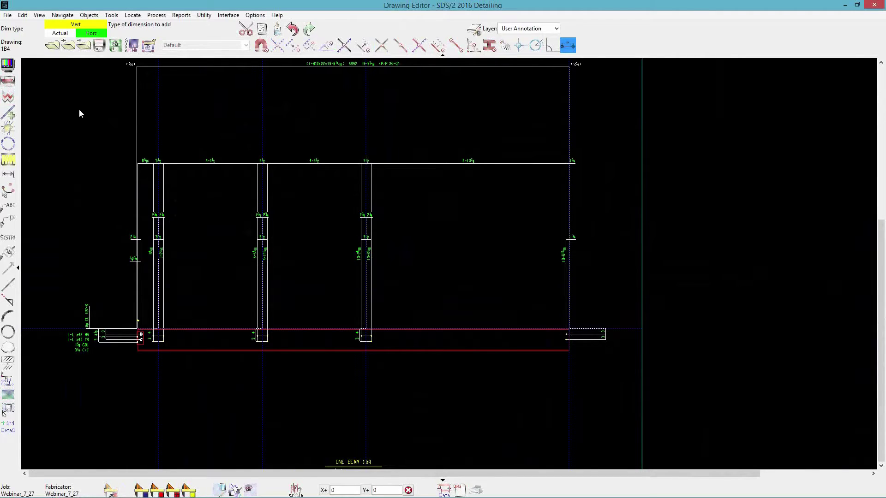
pyautogui.press('Escape')
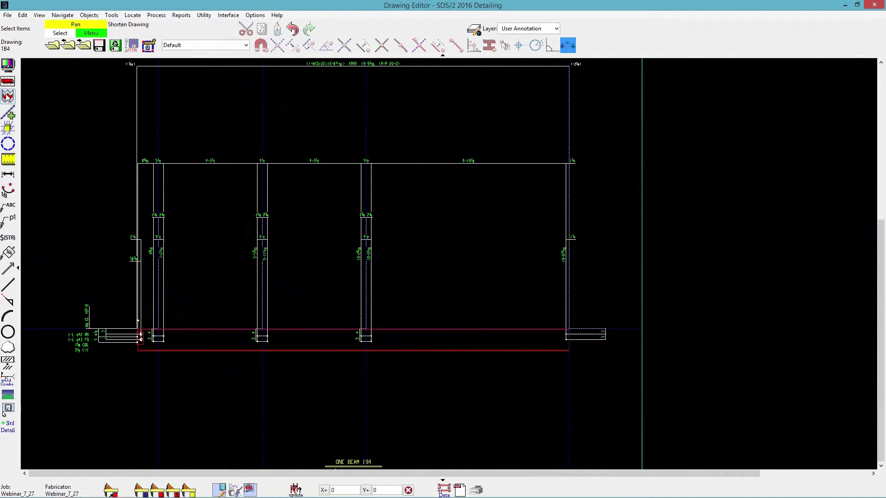
# Shorten the beam drawing using the default X-axis compression size and examine the spacing of the new dimensions.
pyautogui.click(8, 96)
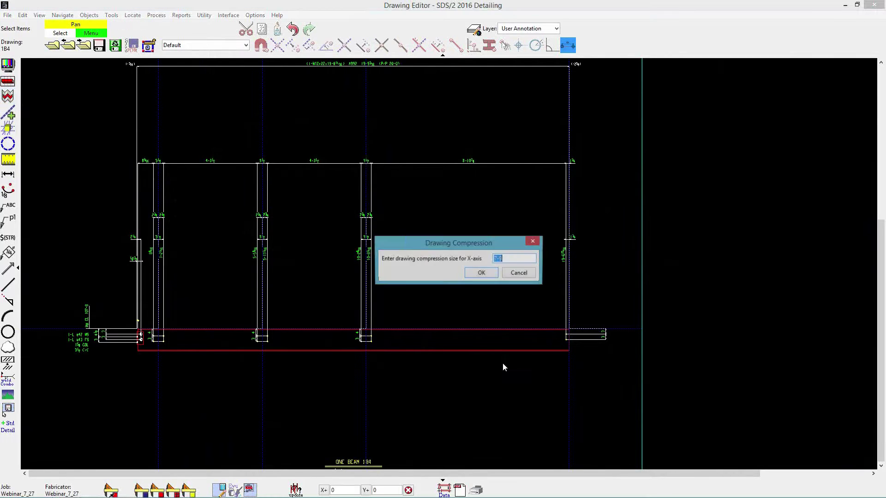
pyautogui.click(480, 274)
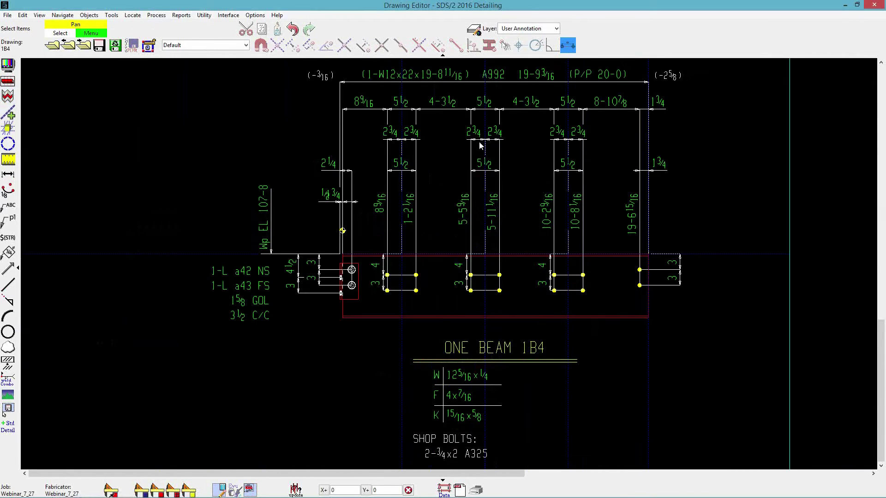
pyautogui.scroll(3, 481, 148)
pyautogui.moveTo(481, 160); pyautogui.dragTo(500, 137)
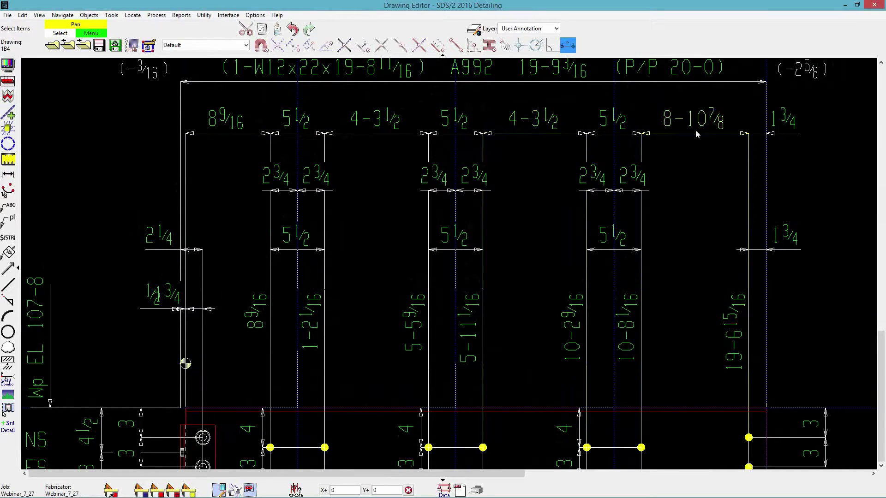
pyautogui.scroll(-2, 443, 132)
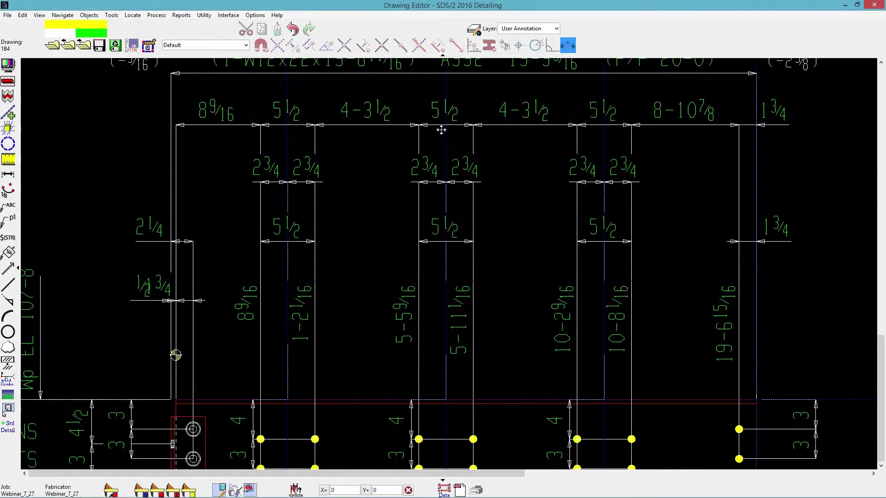
pyautogui.scroll(-2, 401, 168)
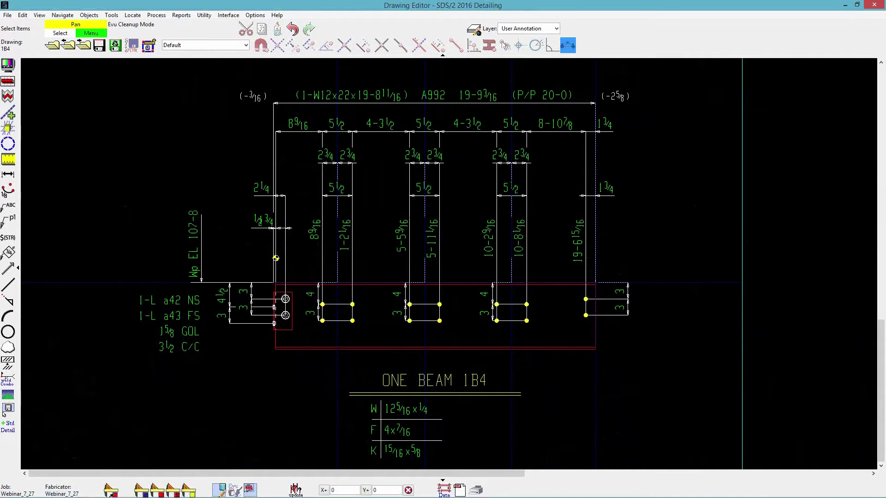
pyautogui.click(94, 490)
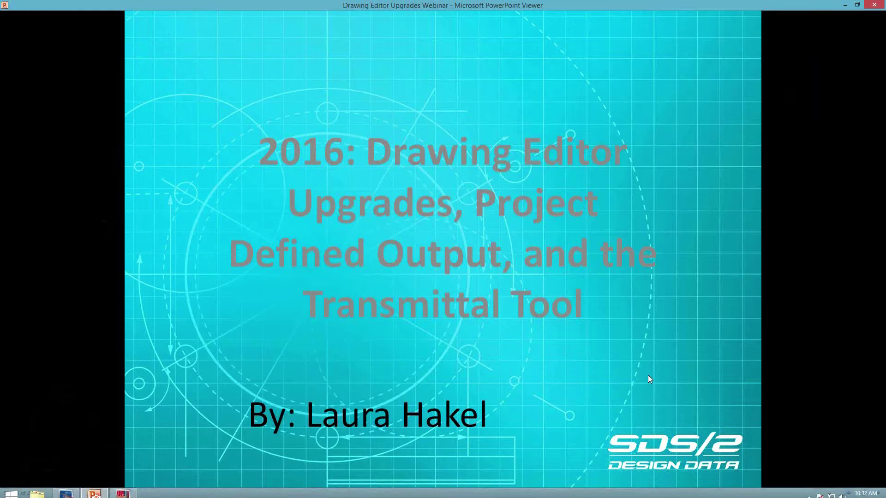
pyautogui.click(649, 376)
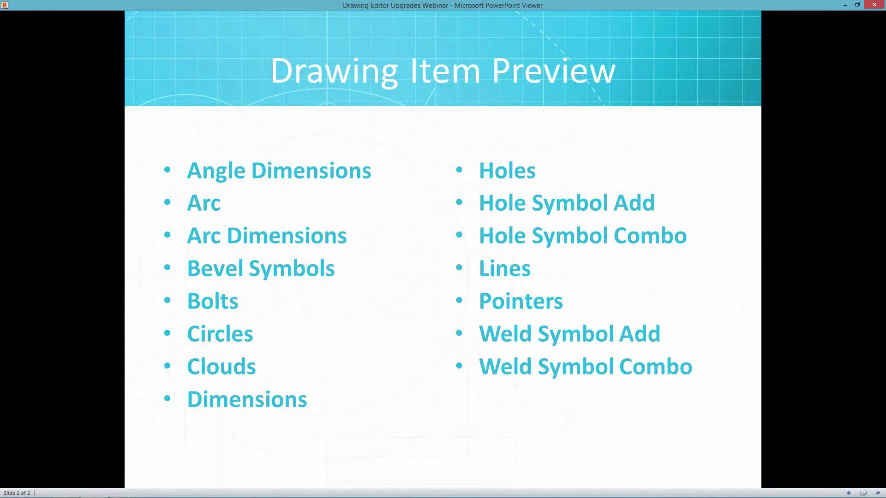
pyautogui.click(874, 5)
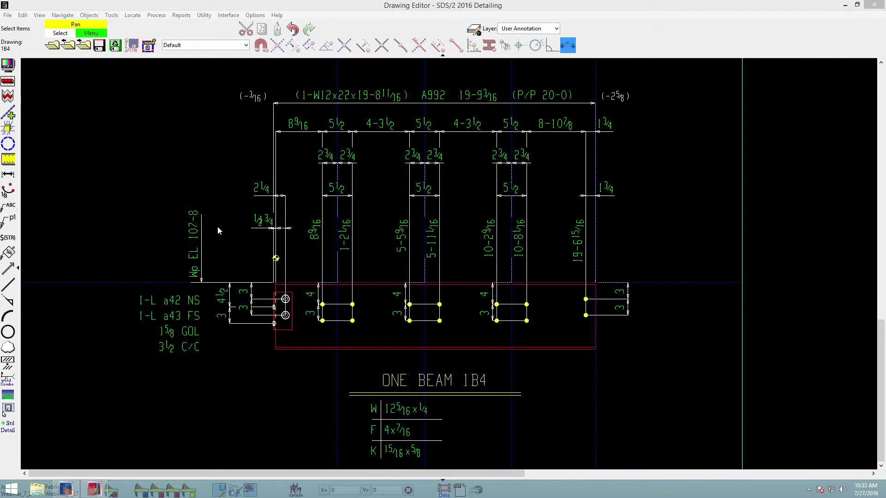
# Open the detail drawing of piecemark 10B1 at the gusset plate below the beam.
pyautogui.click(84, 45)
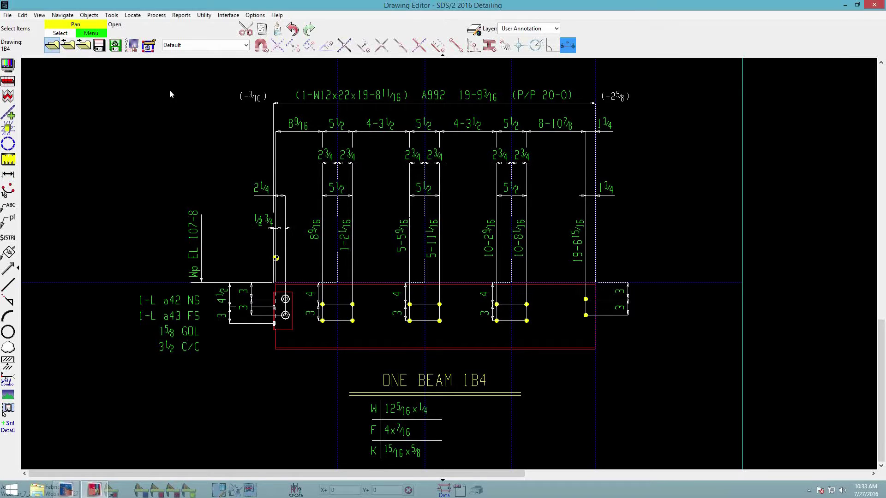
pyautogui.click(429, 284)
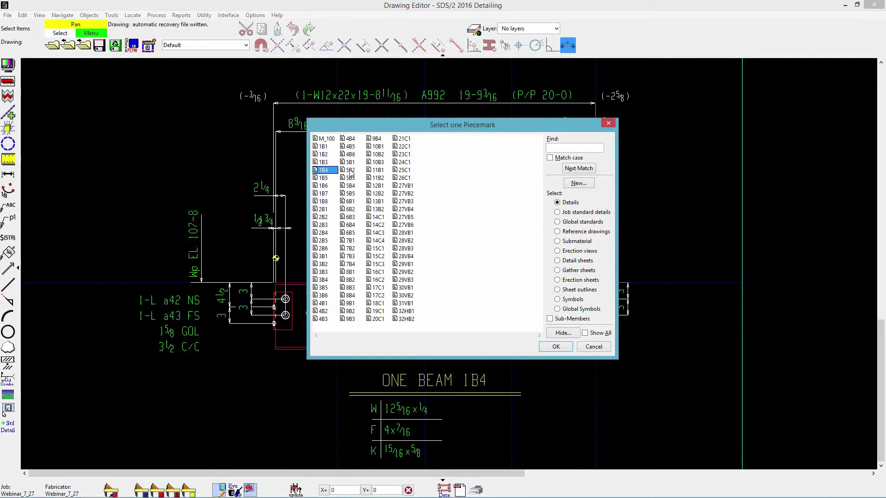
pyautogui.doubleClick(376, 146)
pyautogui.scroll(2, 378, 278)
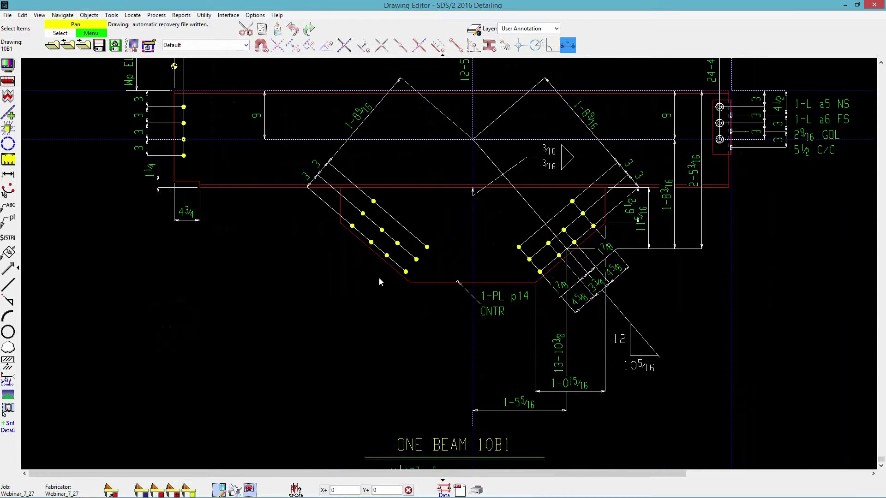
pyautogui.click(115, 45)
pyautogui.scroll(6, 508, 374)
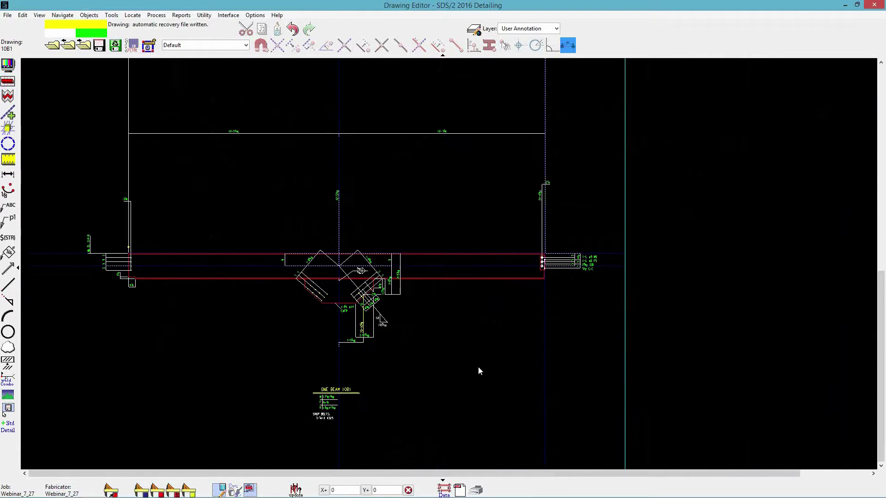
pyautogui.moveTo(222, 272); pyautogui.dragTo(251, 277, button='middle')
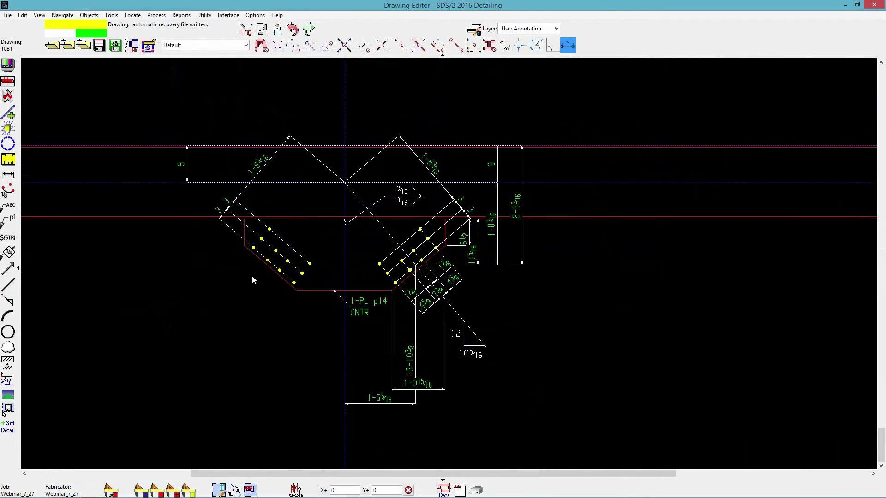
# Add an angle dimension between the gusset plate's left sloped edge and bottom edge, placed outside the plate beside the sloped edge.
pyautogui.click(90, 15)
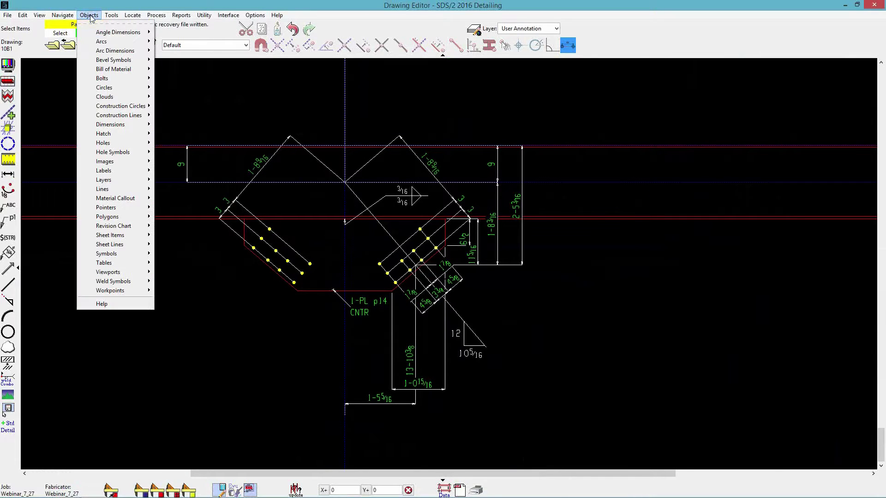
pyautogui.moveTo(102, 33)
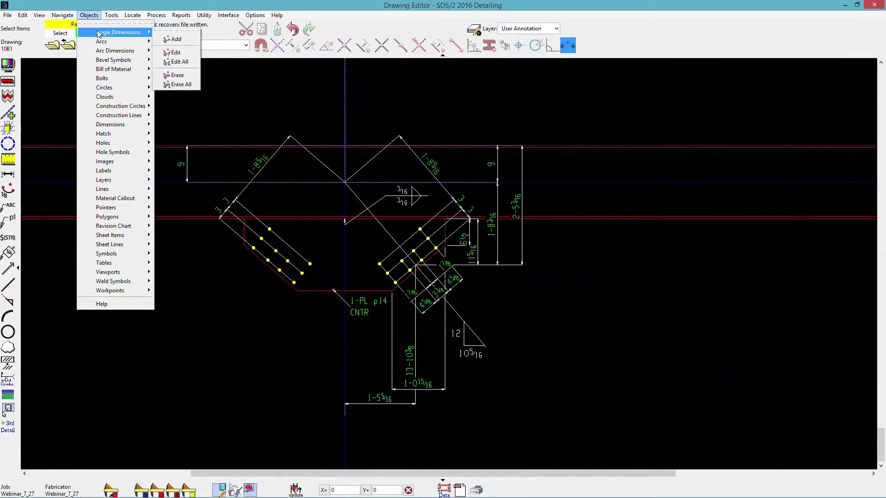
pyautogui.click(174, 39)
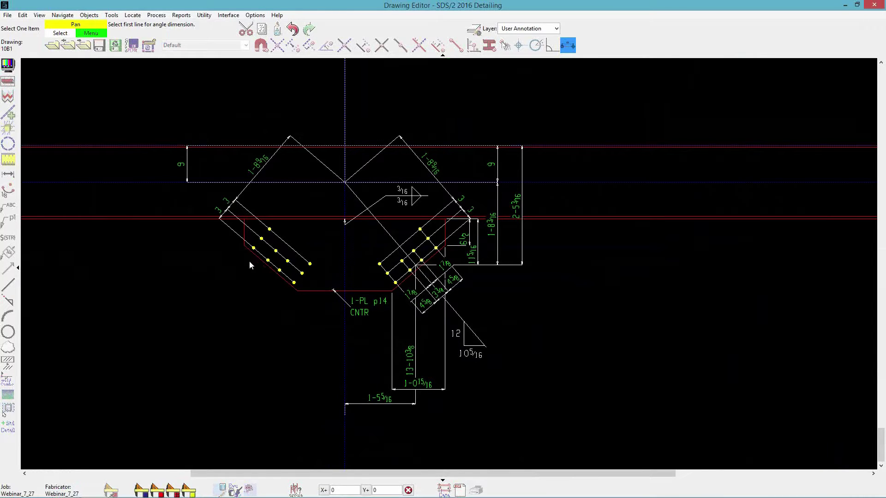
pyautogui.click(292, 278)
pyautogui.click(299, 291)
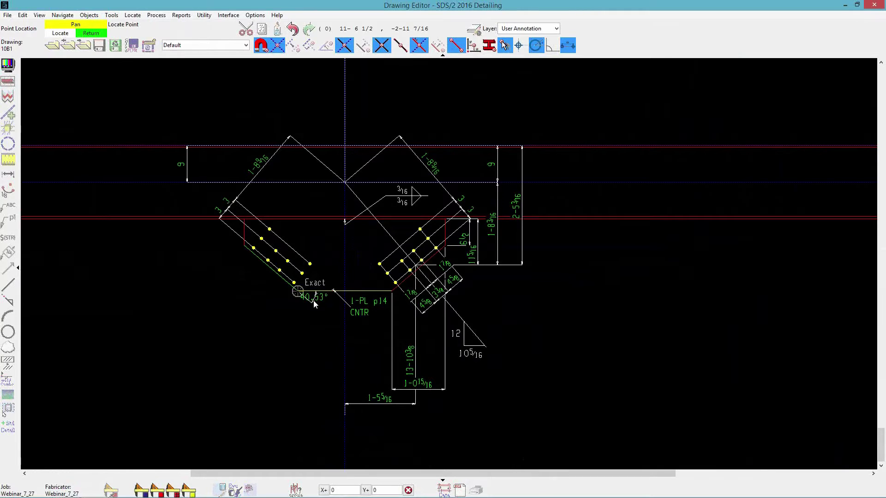
pyautogui.scroll(2, 312, 313)
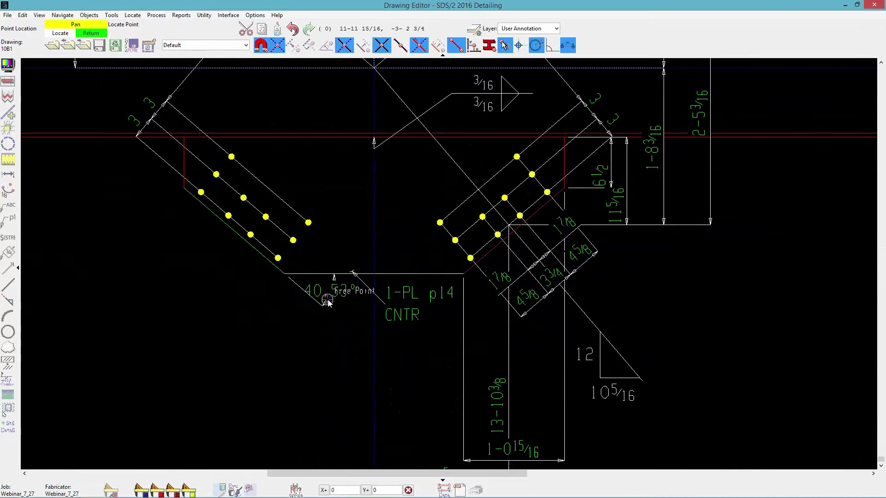
pyautogui.click(205, 249)
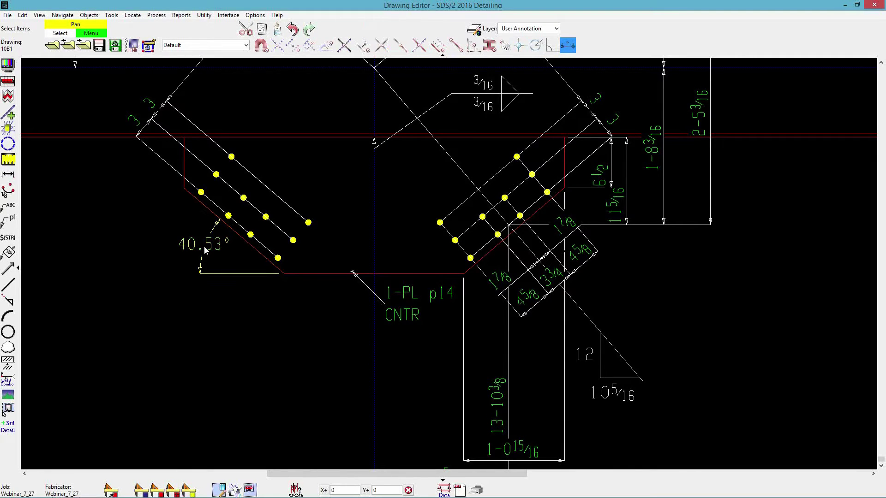
pyautogui.scroll(2, 173, 242)
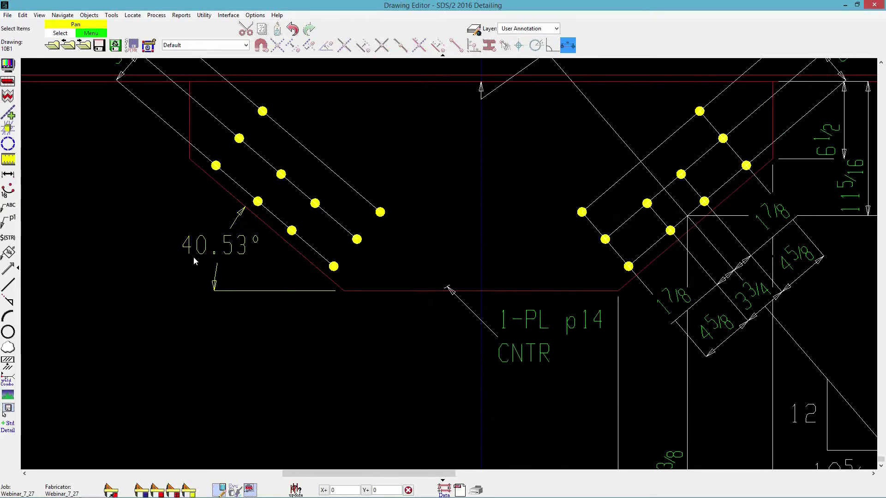
pyautogui.moveTo(239, 250)
pyautogui.mouseDown()
pyautogui.moveTo(238, 233)
pyautogui.moveTo(242, 246)
pyautogui.mouseUp()
# Review the angle dimension unit and precision settings in the fabricator's Dimensioning Criteria, leaving them unchanged.
pyautogui.click(254, 15)
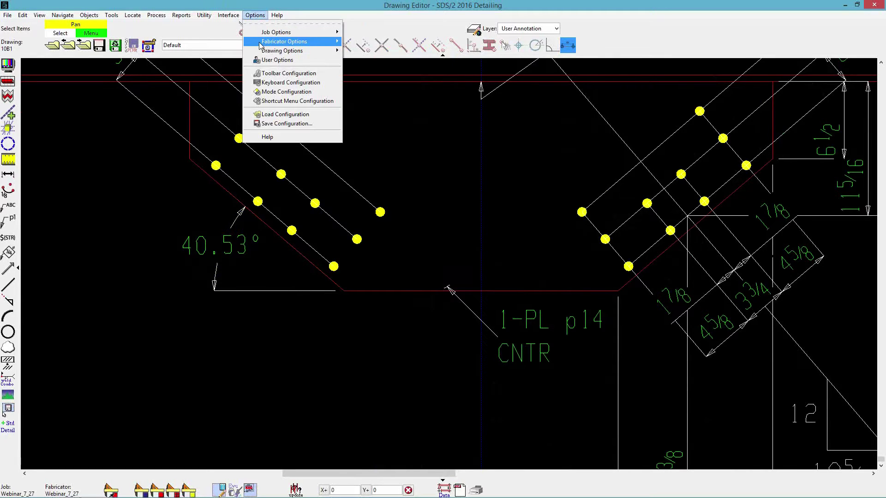
pyautogui.moveTo(259, 46)
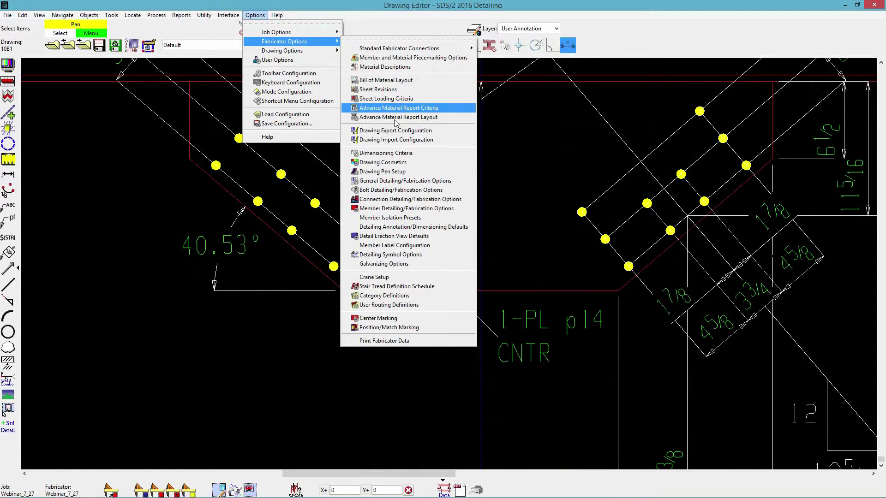
pyautogui.click(391, 157)
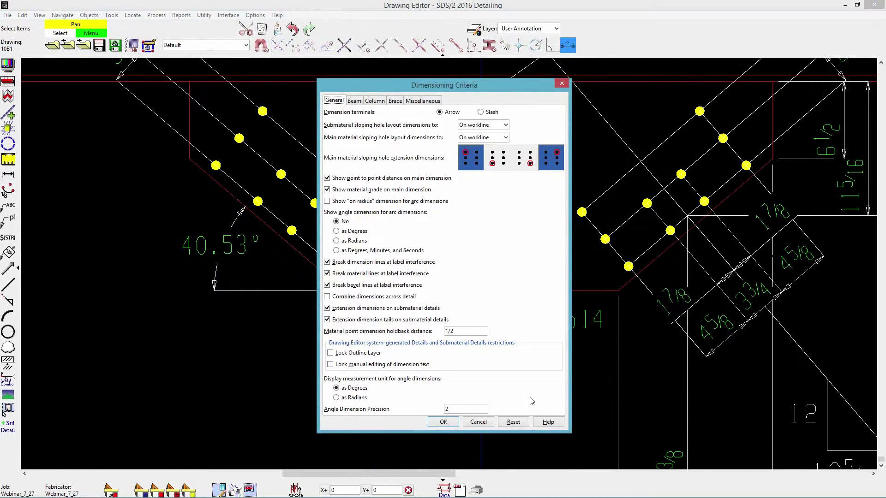
pyautogui.click(479, 421)
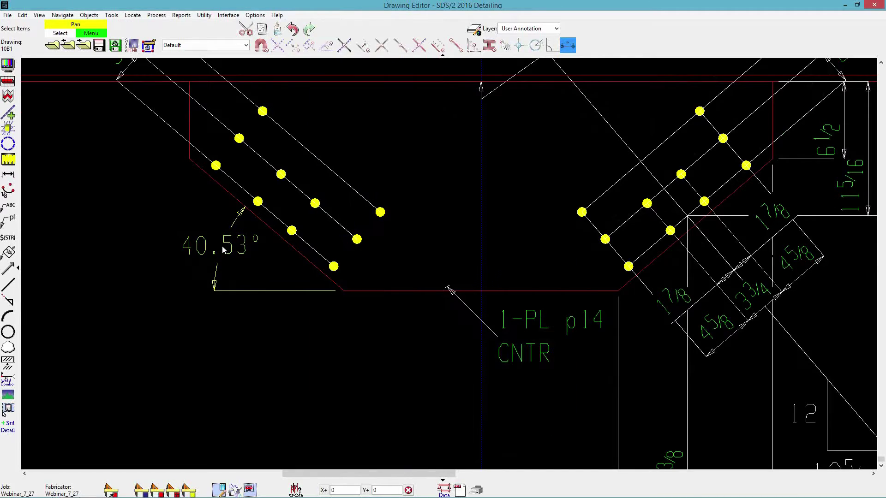
# Set the gusset plate angle dimension's measurement units to radians and move its label away from the sloped plate edge.
pyautogui.doubleClick(231, 251)
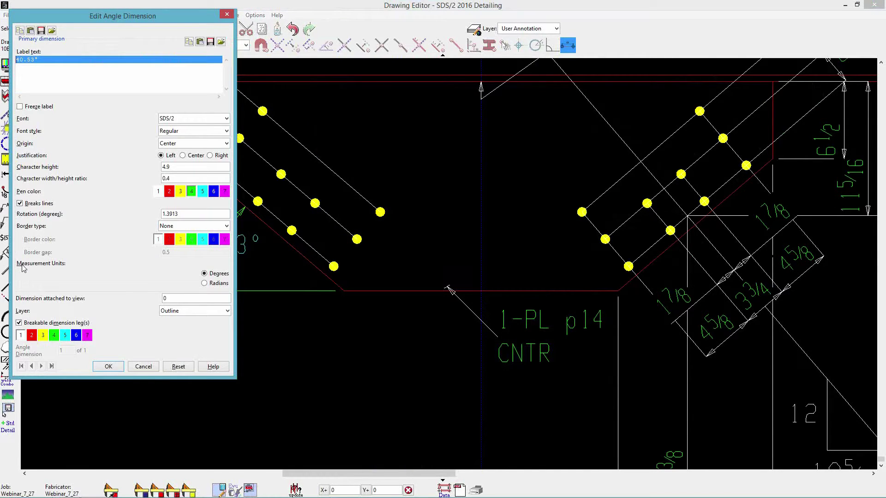
pyautogui.click(211, 284)
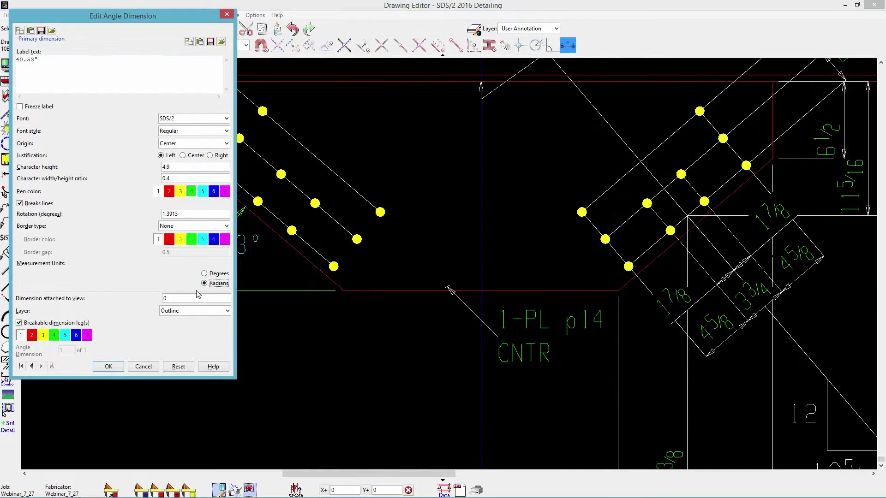
pyautogui.click(108, 367)
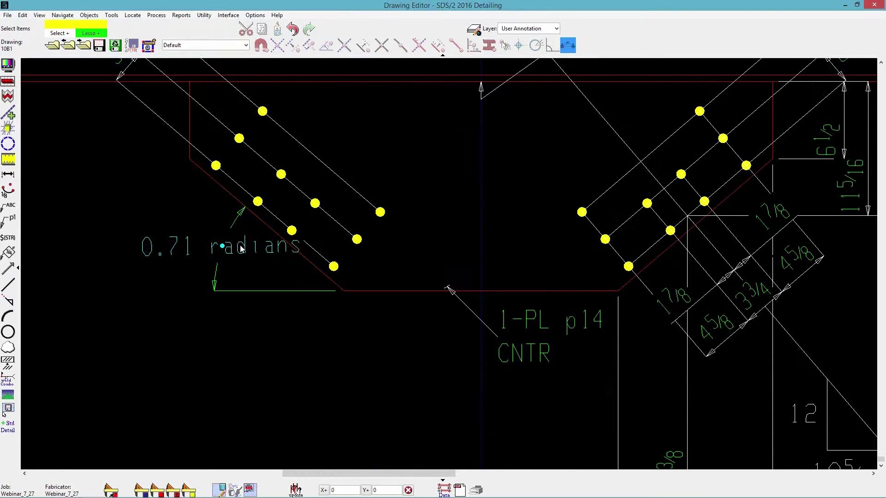
pyautogui.moveTo(239, 246); pyautogui.dragTo(203, 249)
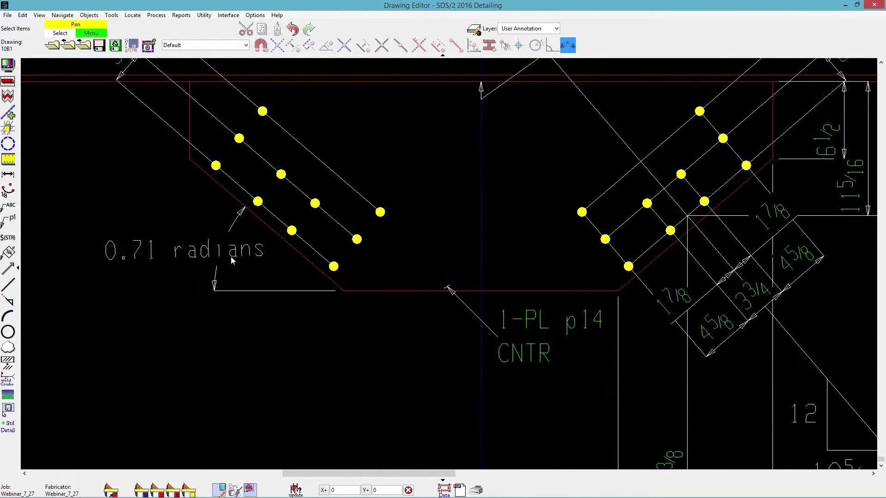
# Set the angle dimension's units to degrees and place its label aligned alongside the dimension arc, outside the plate.
pyautogui.doubleClick(236, 257)
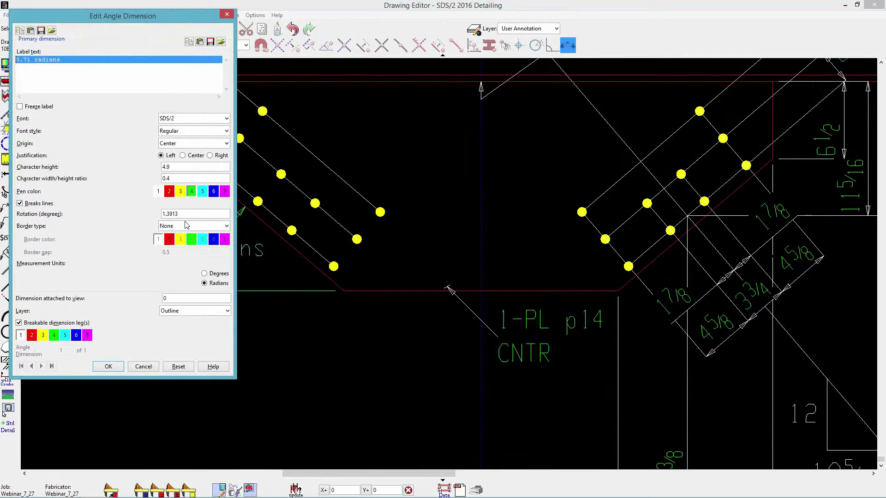
pyautogui.click(109, 366)
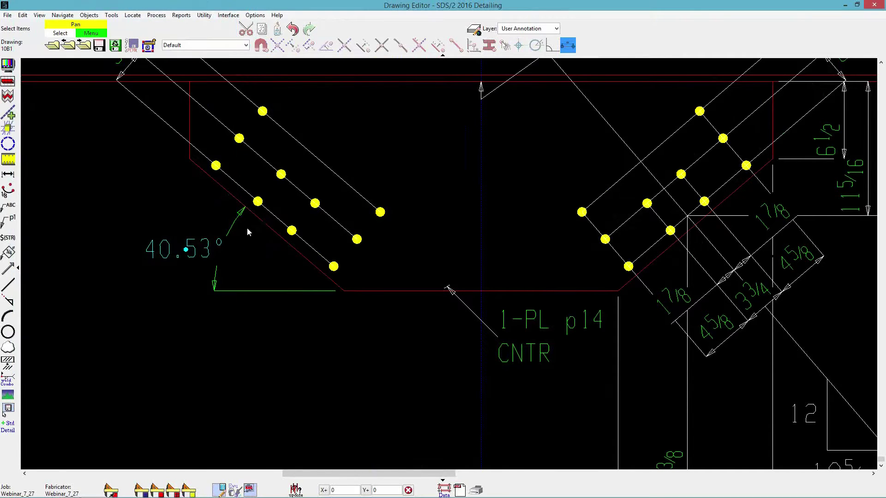
pyautogui.moveTo(203, 236); pyautogui.dragTo(199, 220)
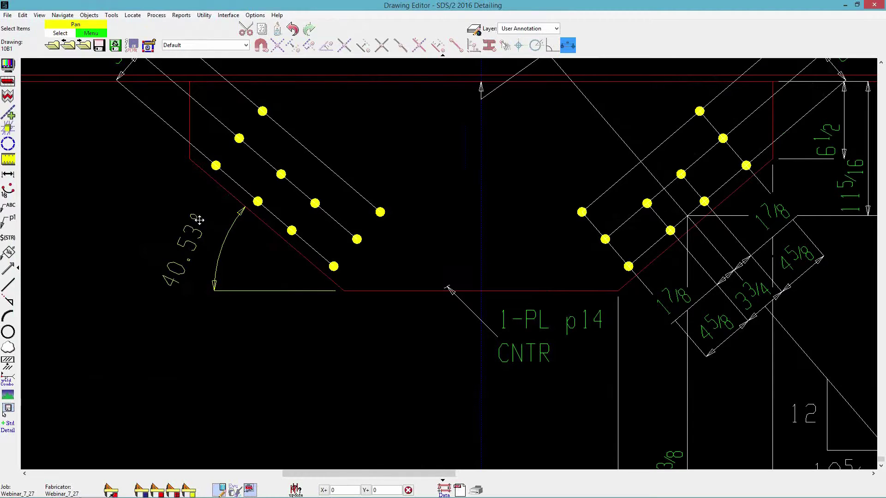
pyautogui.press('shift')
pyautogui.moveTo(187, 247); pyautogui.dragTo(207, 235)
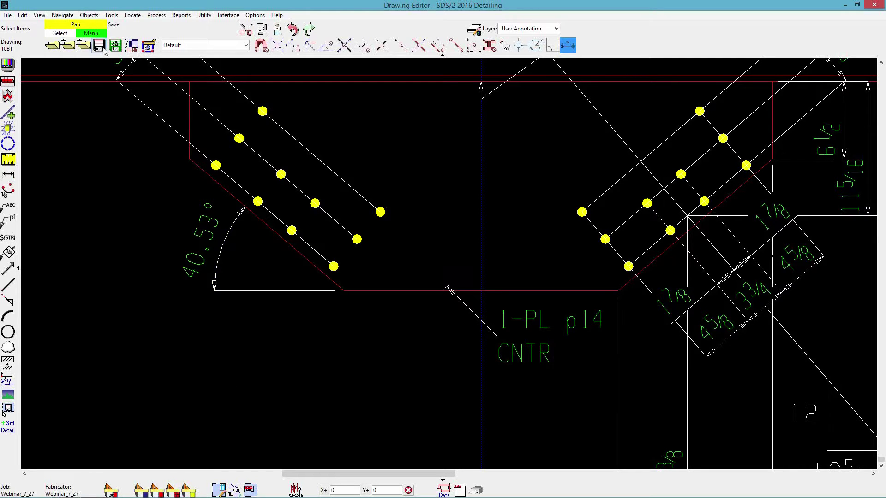
# Open the detail drawing M_100 and select its rectangular plate outline as the polygon for a new hatch.
pyautogui.click(54, 47)
pyautogui.doubleClick(329, 140)
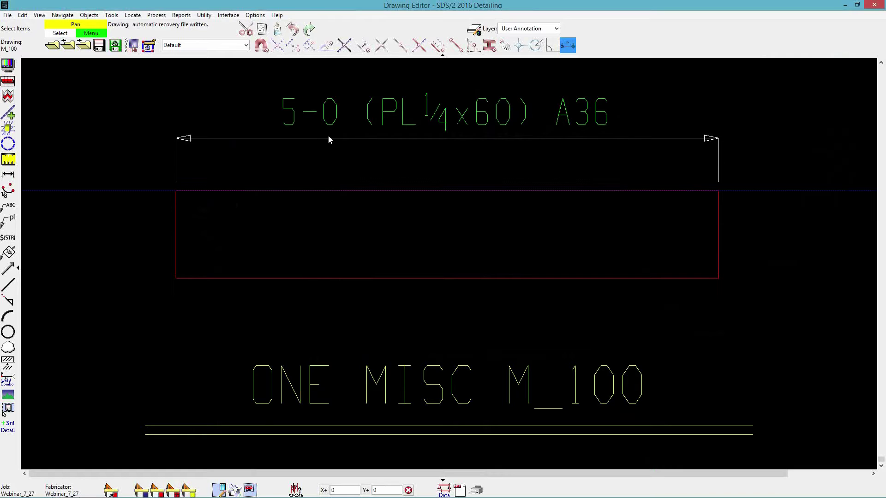
pyautogui.click(89, 15)
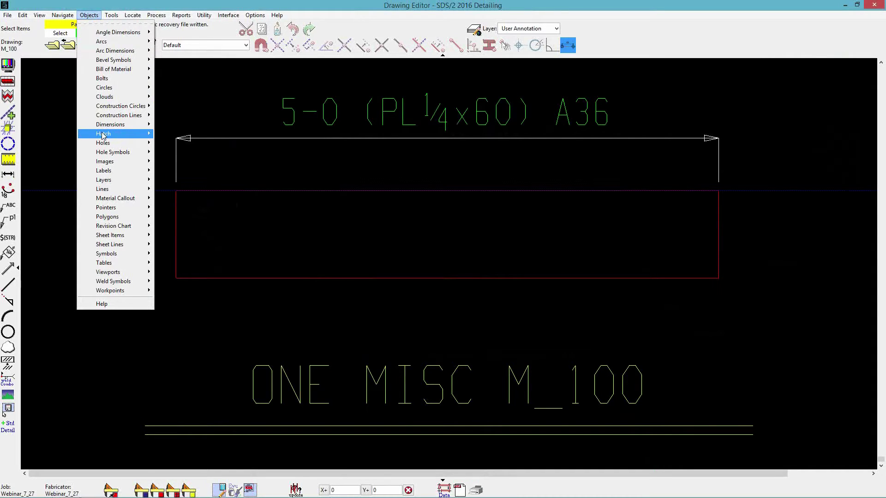
pyautogui.moveTo(104, 134)
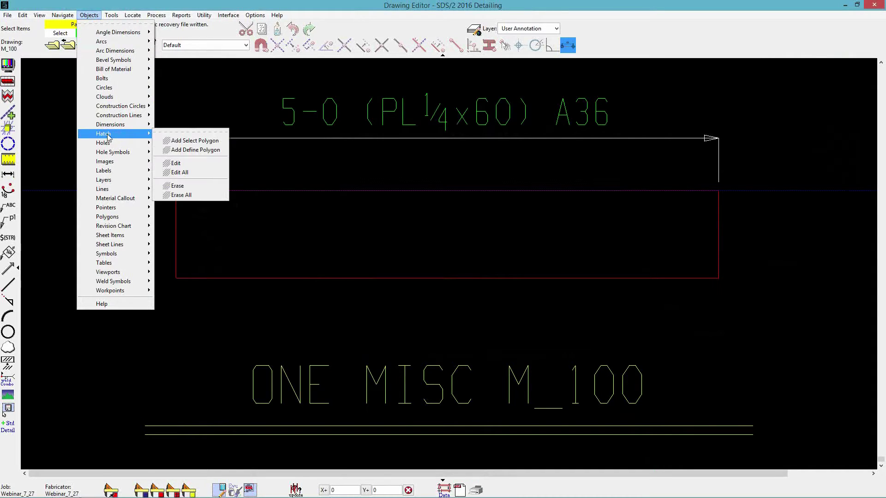
pyautogui.click(170, 141)
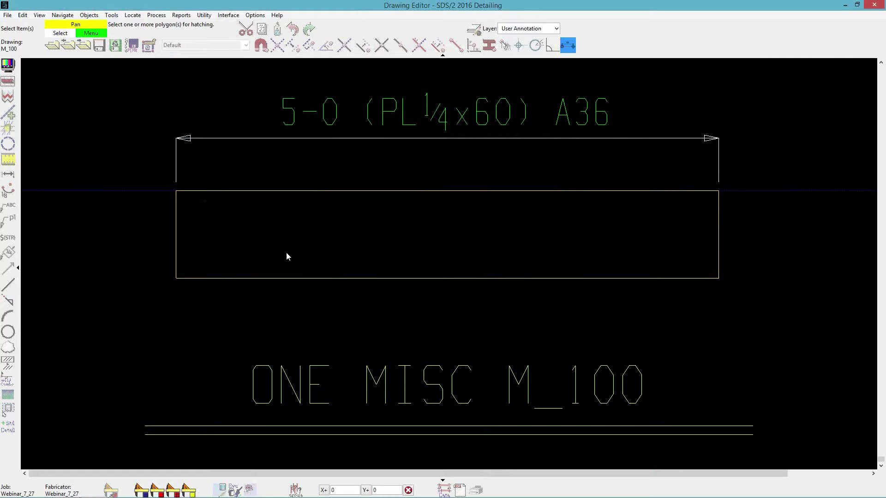
pyautogui.click(266, 252)
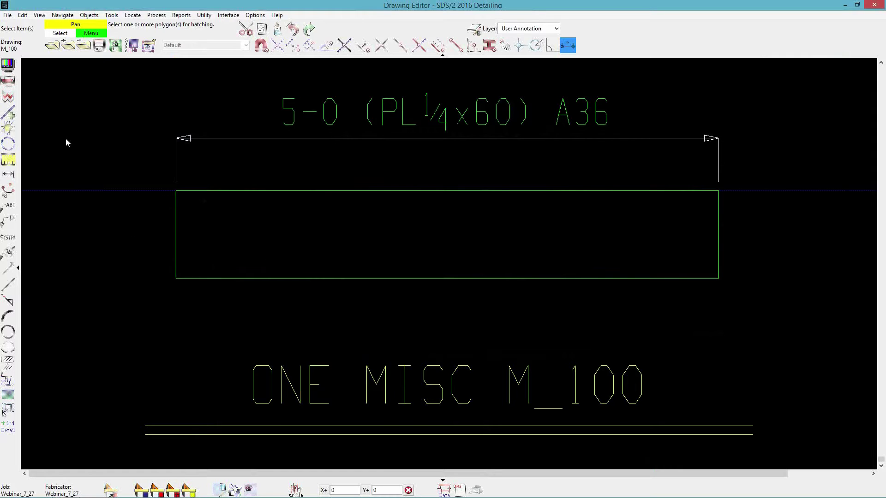
pyautogui.rightClick(122, 221)
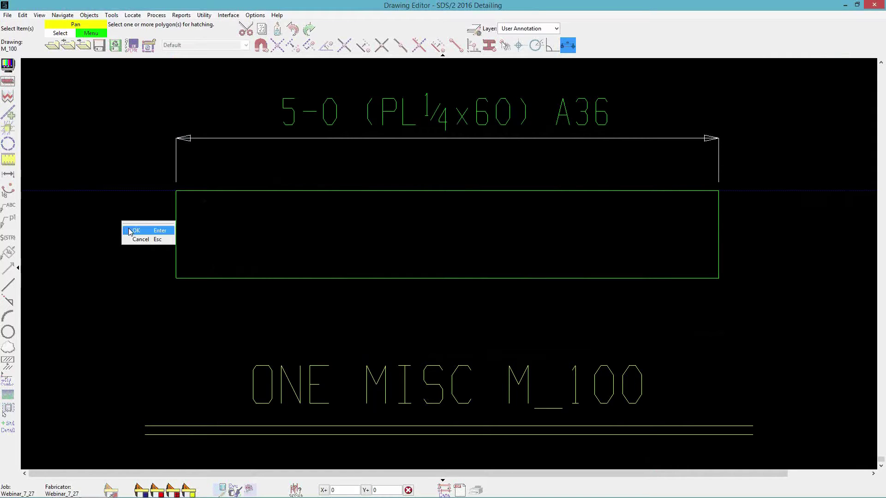
pyautogui.click(134, 231)
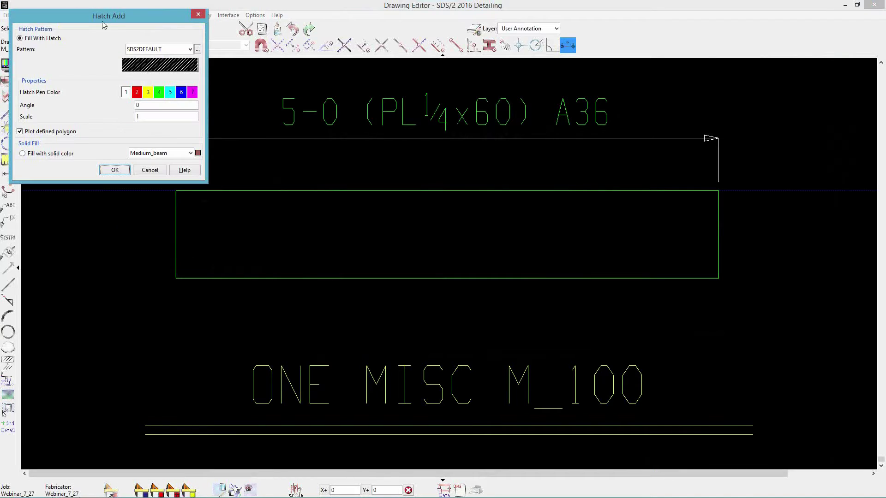
# Hatch the plate outline with the SDS2CHECKPLATE pattern at an angle of 45.
pyautogui.moveTo(106, 20); pyautogui.dragTo(148, 97)
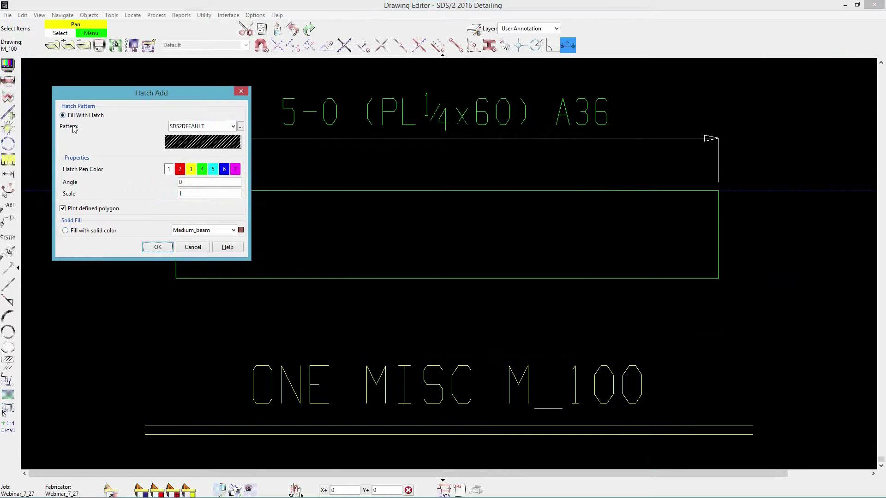
pyautogui.click(233, 126)
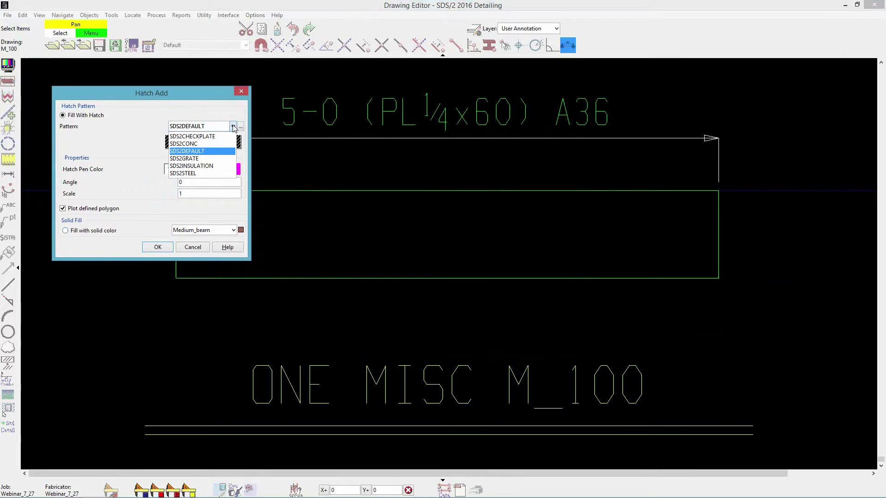
pyautogui.click(226, 136)
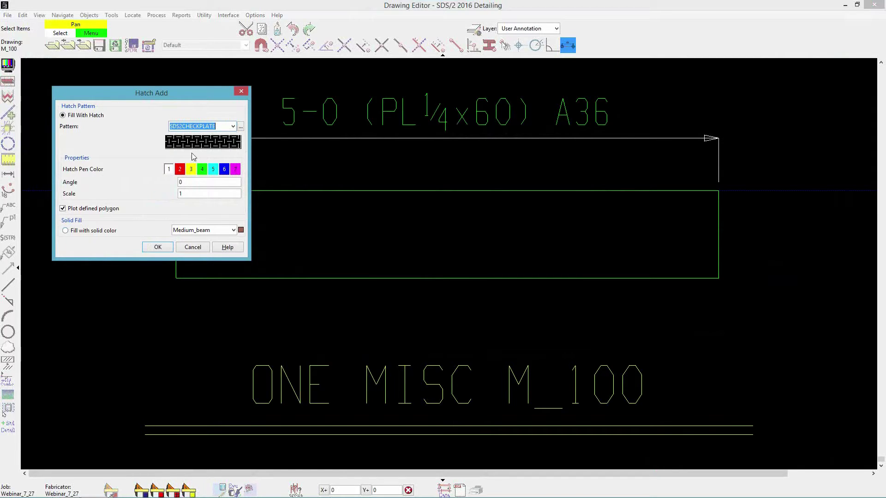
pyautogui.click(192, 184)
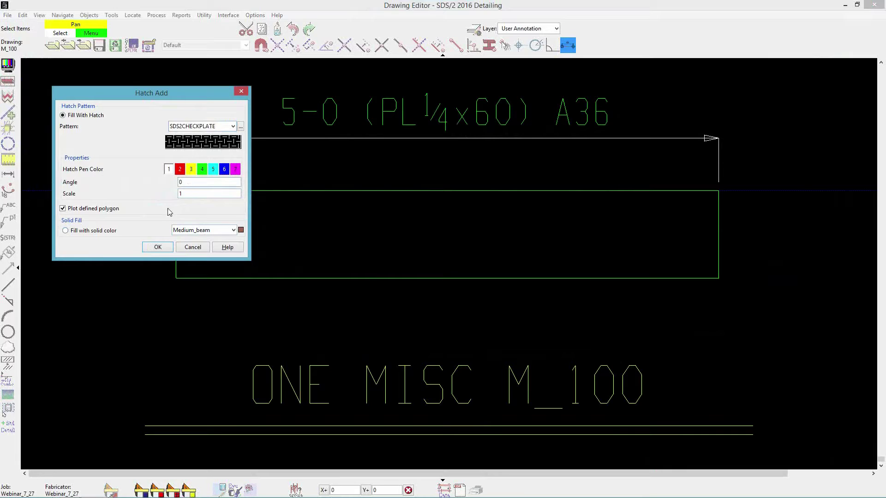
pyautogui.doubleClick(181, 183)
pyautogui.click(158, 247)
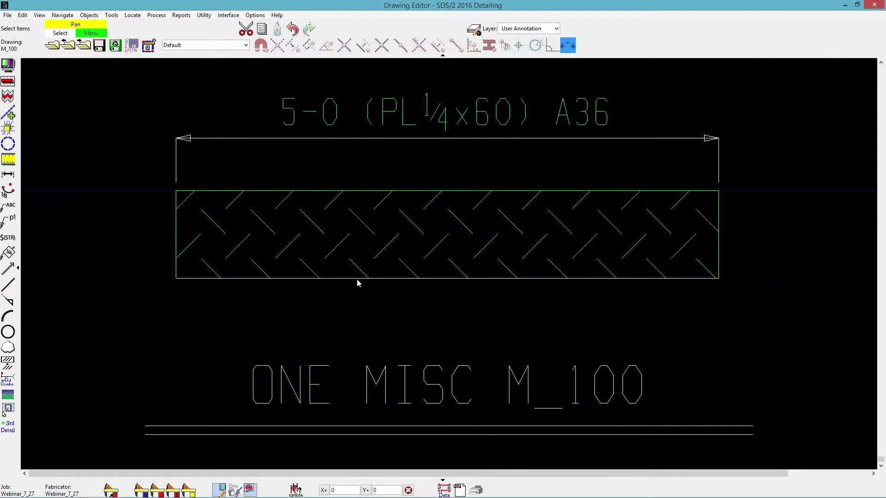
# Edit the plate hatch to an angle of 0 and load the custom pattern file HCHEQ2BS.pat from the Desktop.
pyautogui.doubleClick(242, 245)
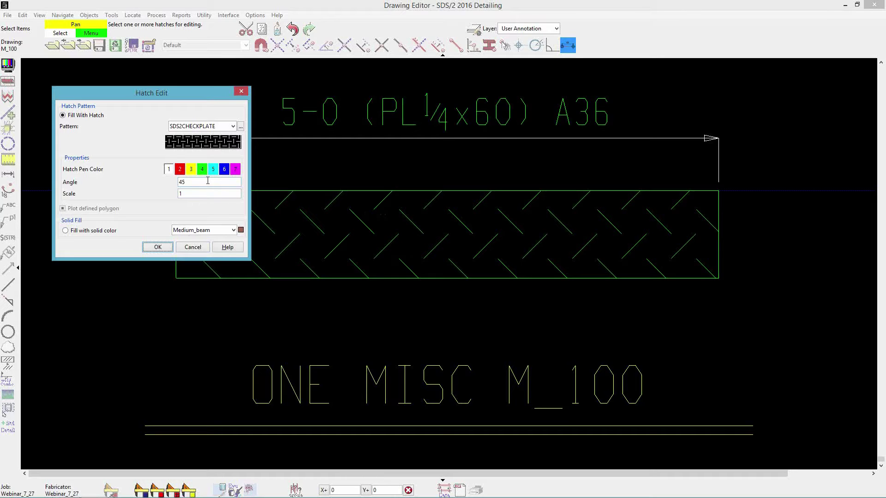
pyautogui.doubleClick(189, 185)
pyautogui.write('0')
pyautogui.click(241, 127)
pyautogui.click(93, 132)
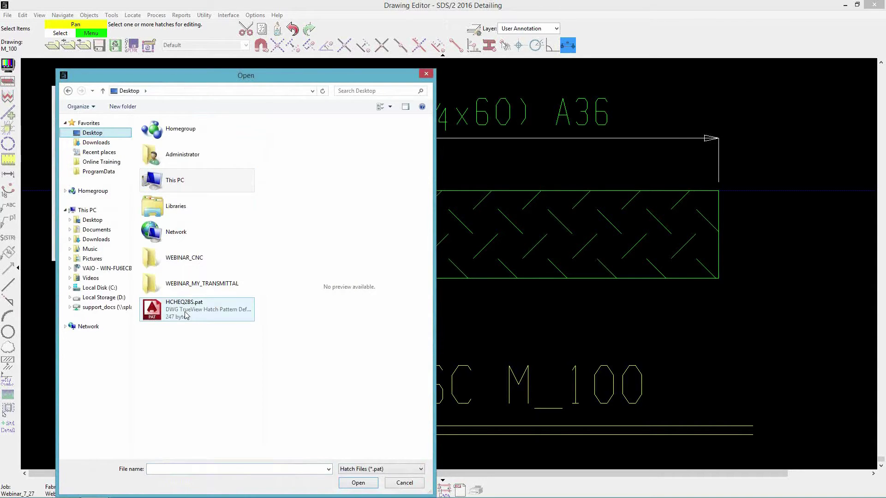
pyautogui.click(186, 316)
pyautogui.click(359, 483)
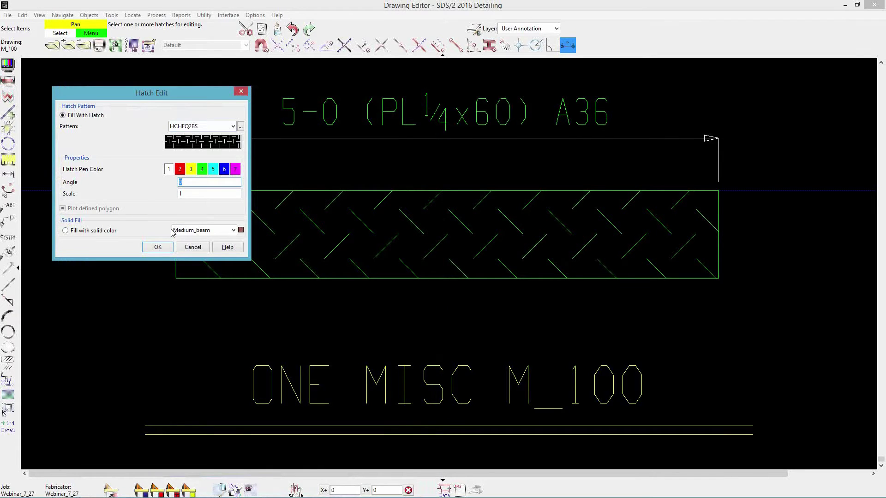
pyautogui.click(158, 247)
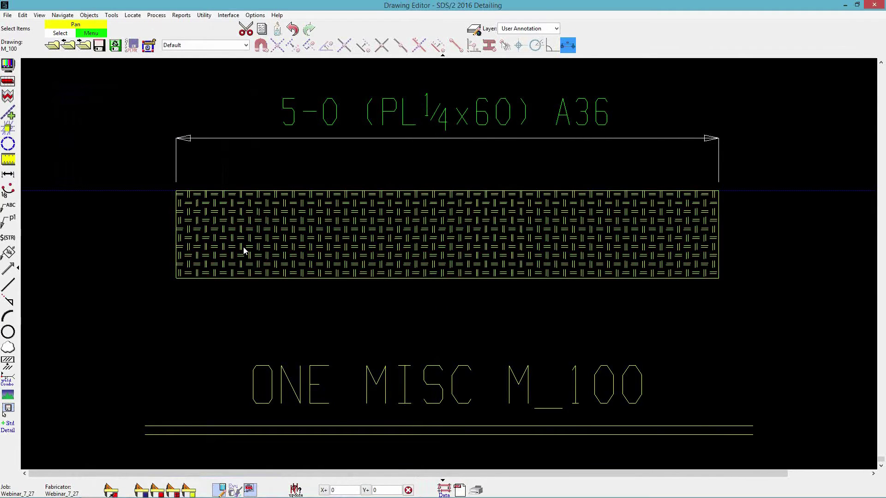
# Check the Webinar_7_27 job's hatches folder for pattern files from the plate's hatch settings, making no changes.
pyautogui.scroll(3, 243, 246)
pyautogui.scroll(-2, 231, 245)
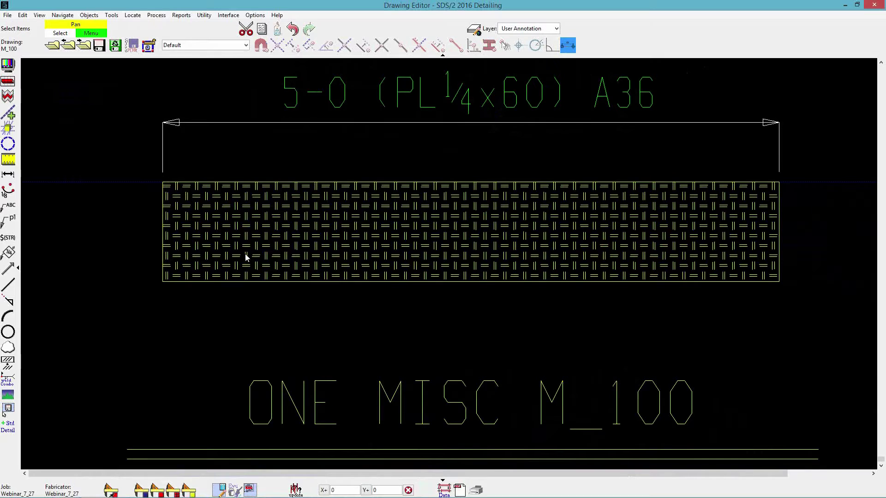
pyautogui.doubleClick(289, 235)
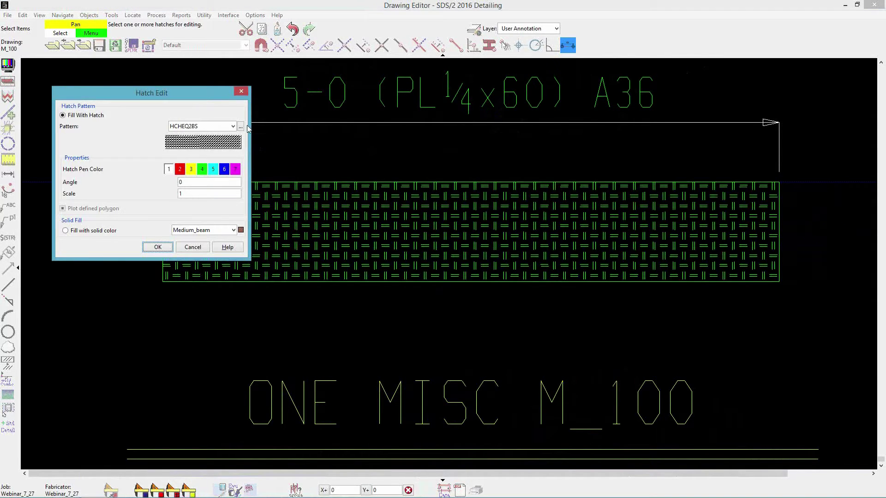
pyautogui.click(242, 128)
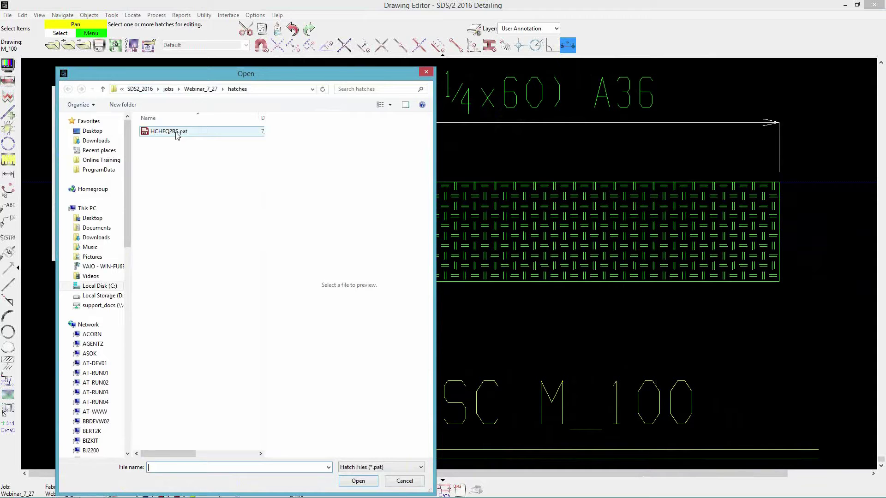
pyautogui.click(418, 482)
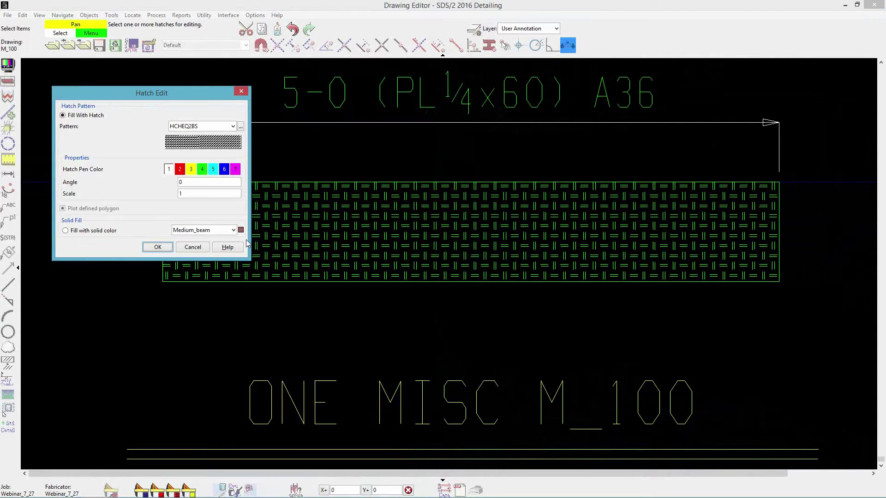
pyautogui.click(193, 250)
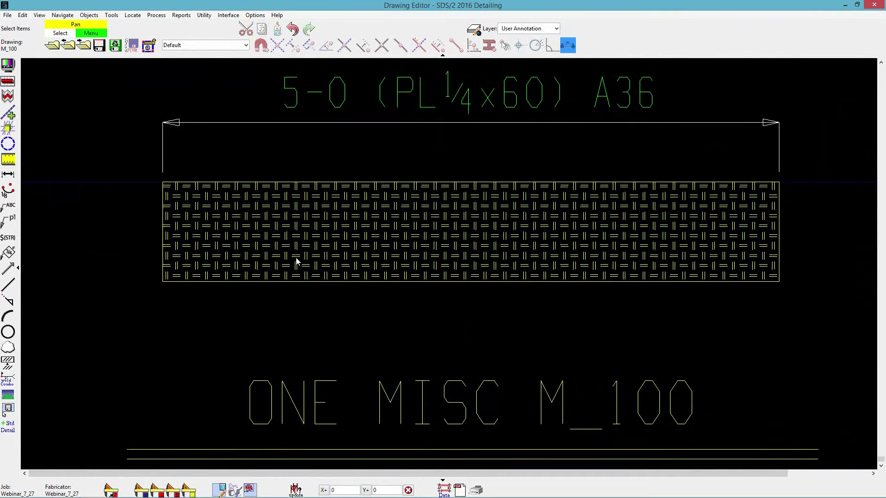
# Check the pattern choices in the plate hatch's edit settings, making no changes.
pyautogui.doubleClick(302, 237)
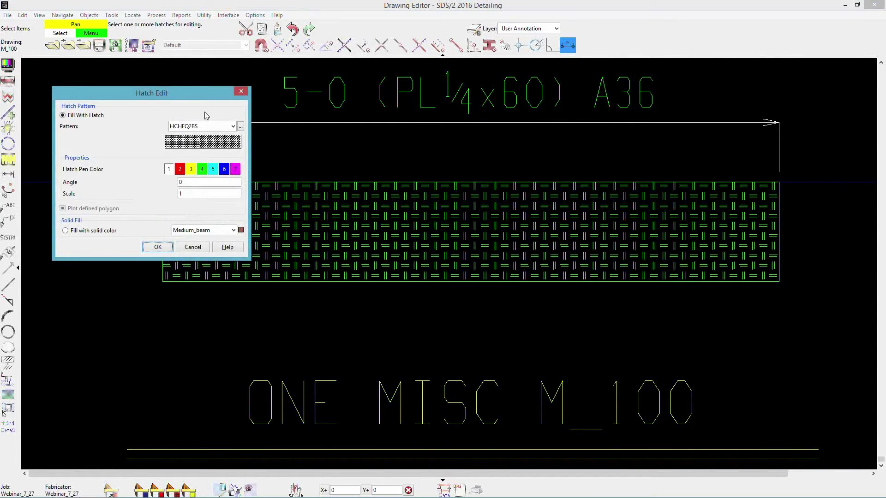
pyautogui.click(233, 127)
pyautogui.click(233, 128)
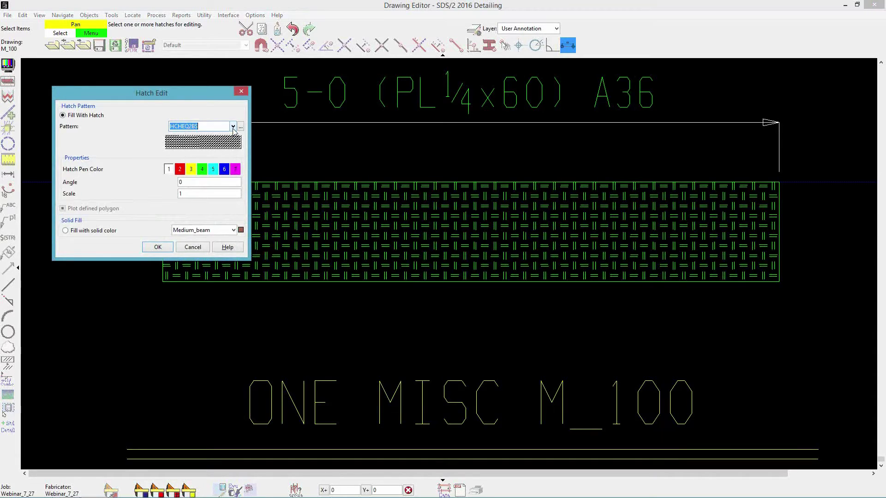
pyautogui.click(188, 249)
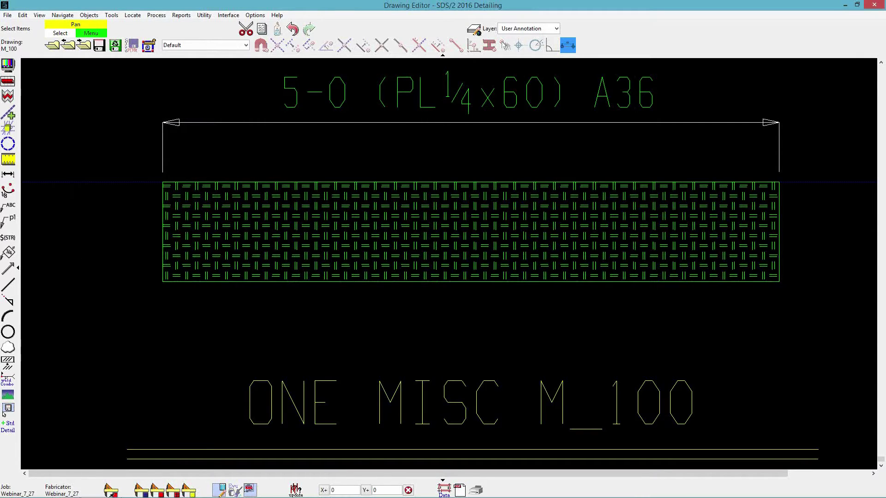
# Switch to File Explorer and browse to C:\ProgramData\SDS2_2016\hatches to examine the stored pattern files, closing the window when done.
pyautogui.moveTo(46, 497)
pyautogui.click(37, 489)
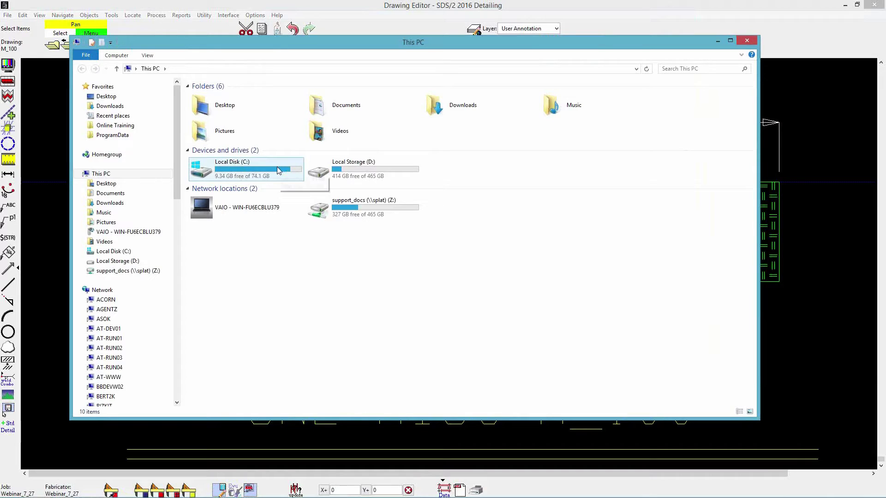
pyautogui.doubleClick(291, 175)
pyautogui.doubleClick(216, 155)
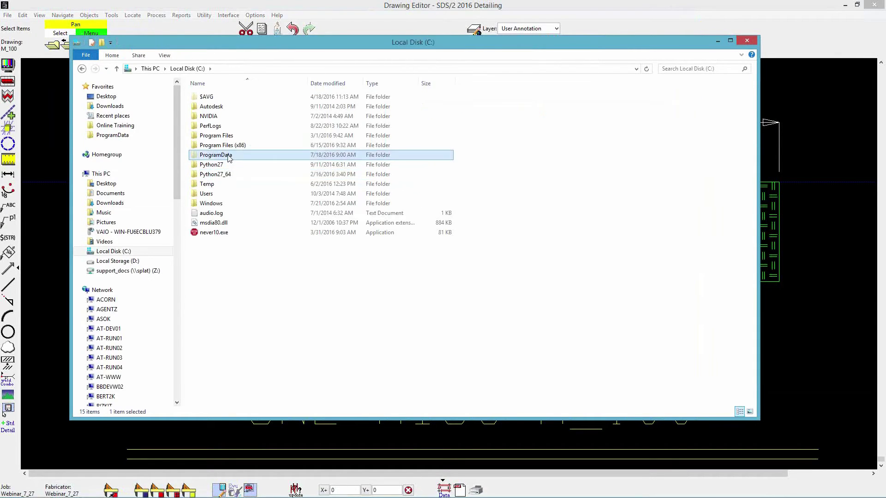
pyautogui.doubleClick(220, 282)
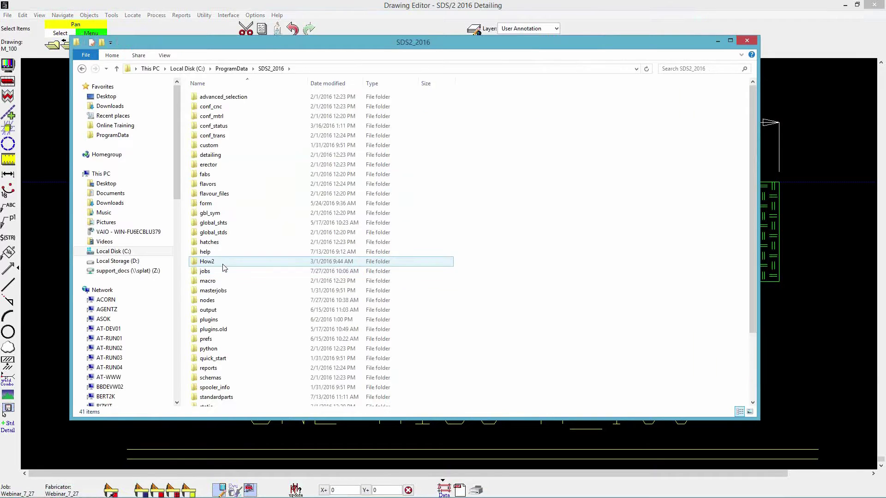
pyautogui.scroll(-2, 223, 291)
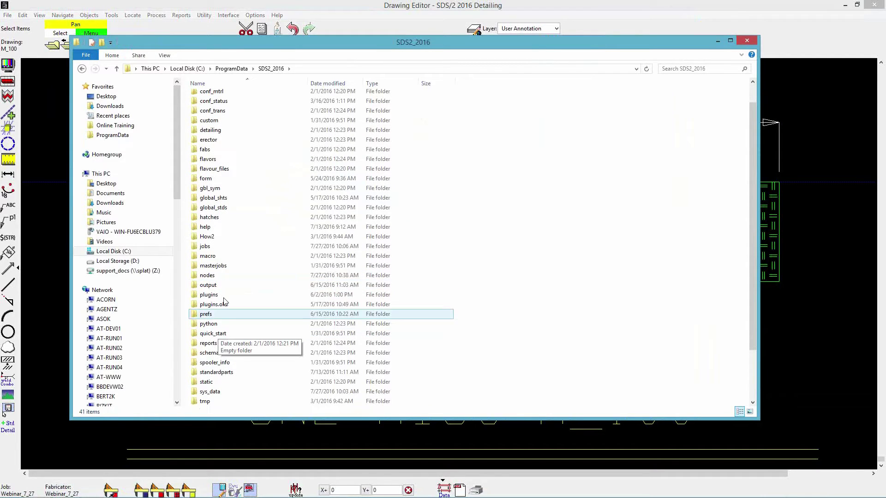
pyautogui.doubleClick(216, 219)
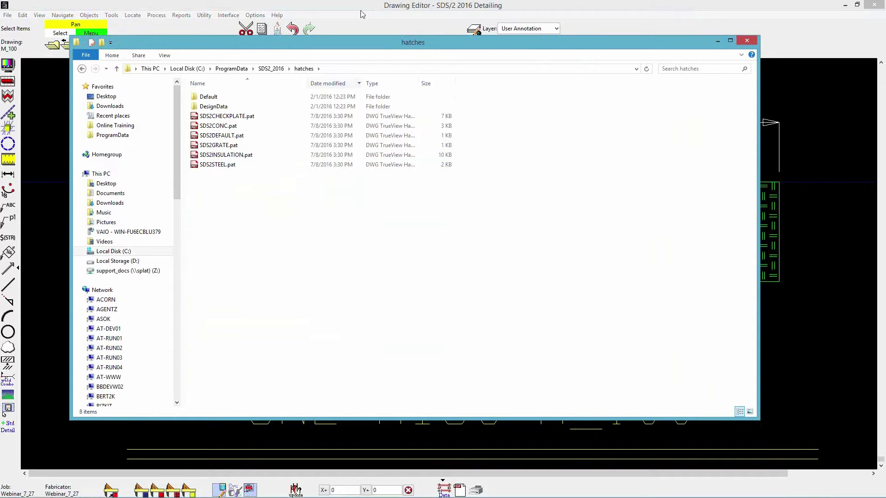
pyautogui.moveTo(634, 41); pyautogui.dragTo(720, 42)
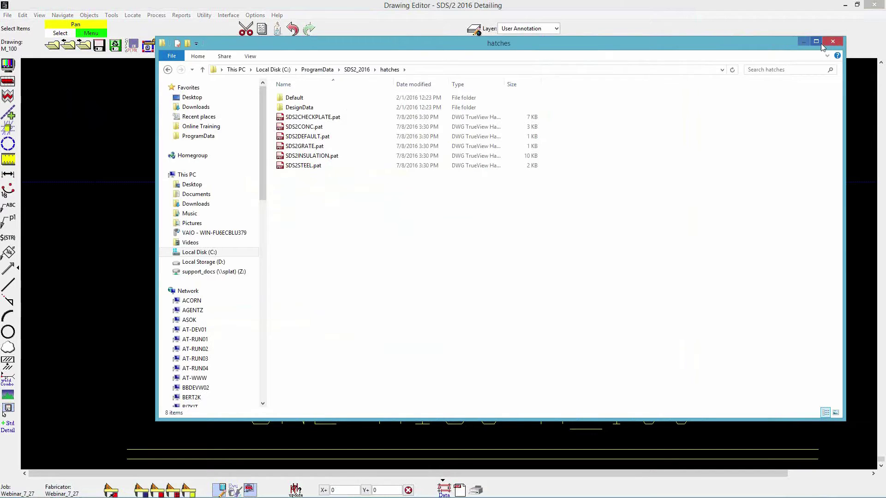
pyautogui.click(833, 42)
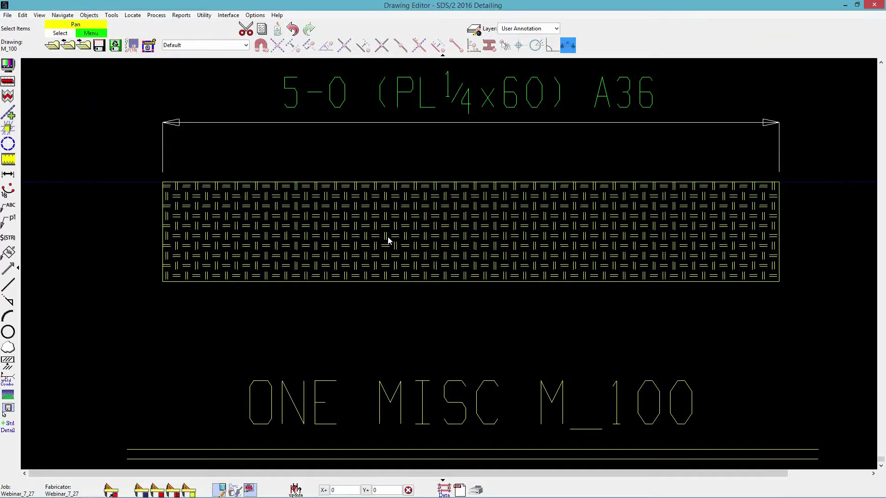
# Restrict selection to Hatches and delete the plate's hatch.
pyautogui.click(218, 257)
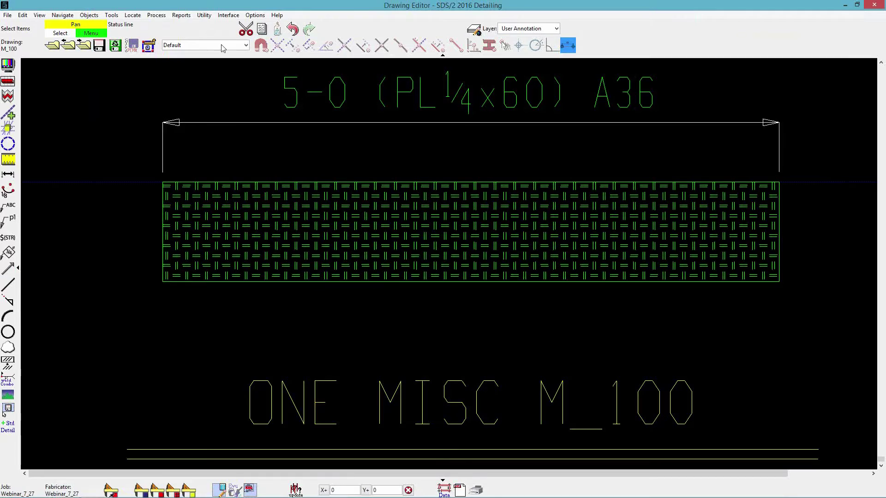
pyautogui.click(247, 45)
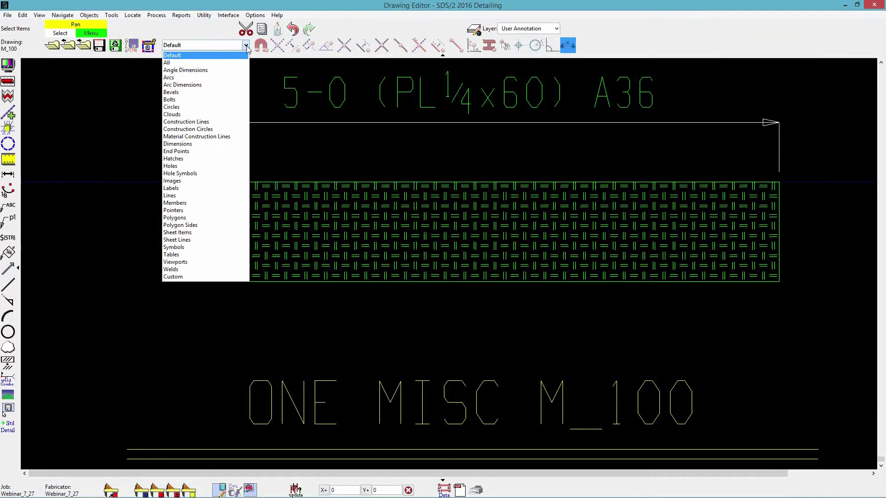
pyautogui.click(212, 160)
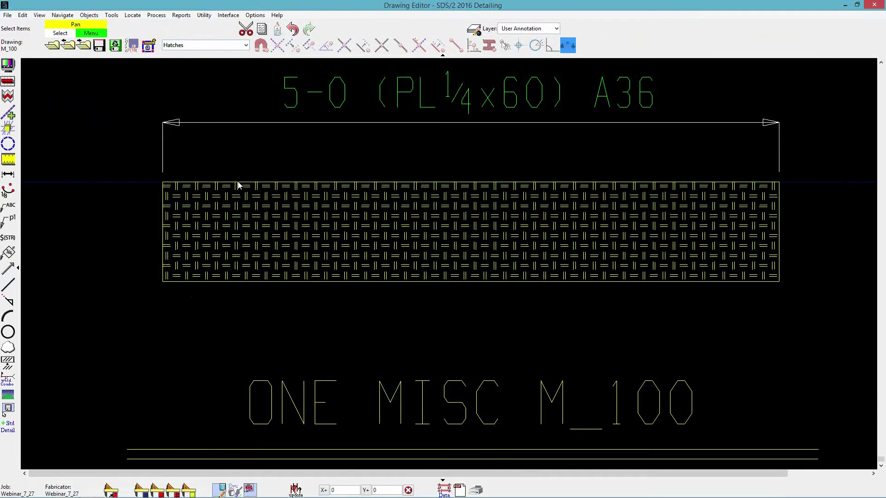
pyautogui.click(209, 217)
pyautogui.press('Delete')
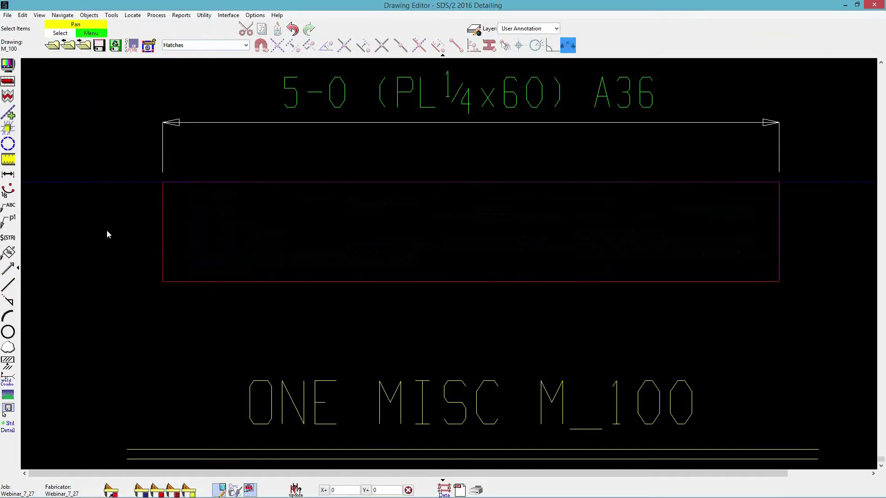
# Undo the hatch deletion and set the selection filter back to Default.
pyautogui.click(293, 30)
pyautogui.click(246, 45)
pyautogui.click(185, 57)
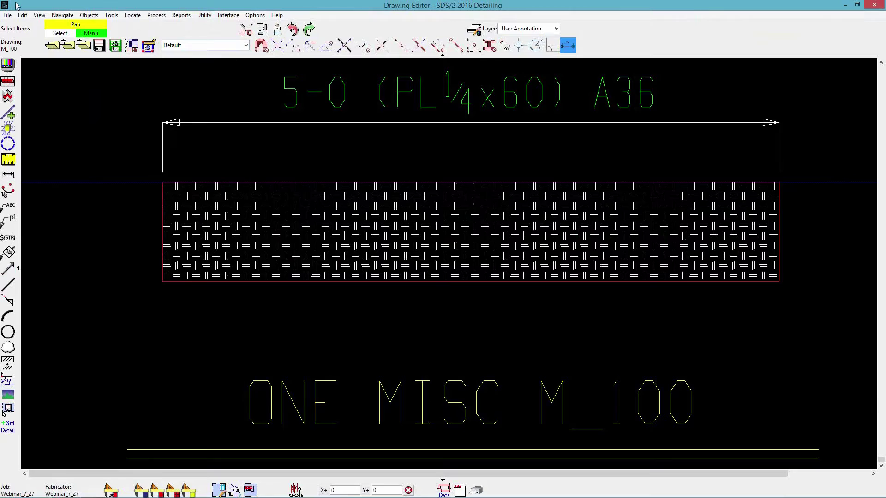
# Remove the plate's hatch with the Hatch Erase command.
pyautogui.click(89, 15)
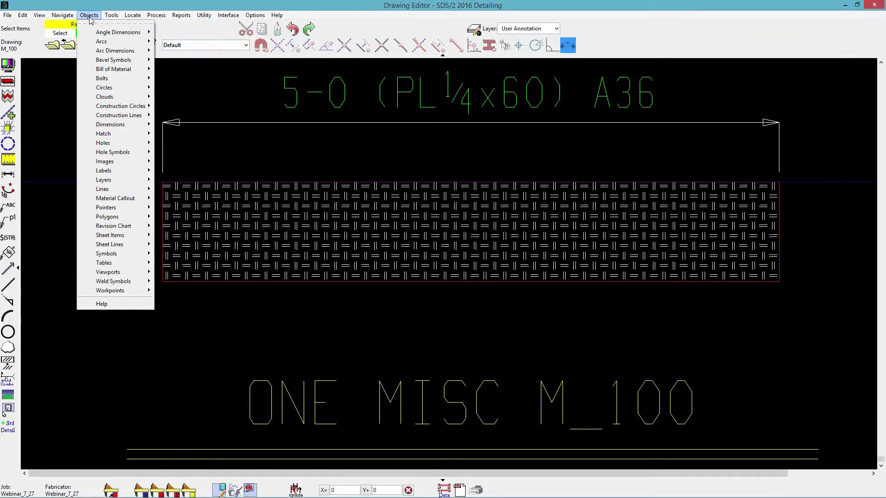
pyautogui.moveTo(111, 134)
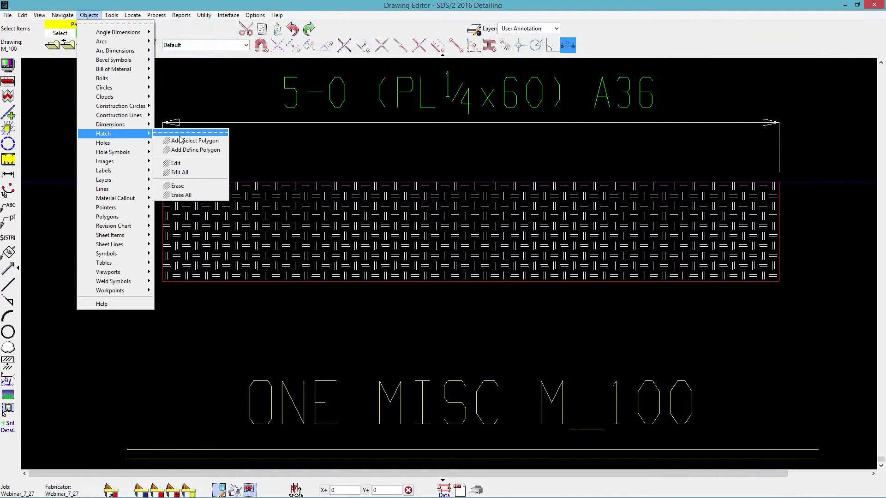
pyautogui.click(178, 186)
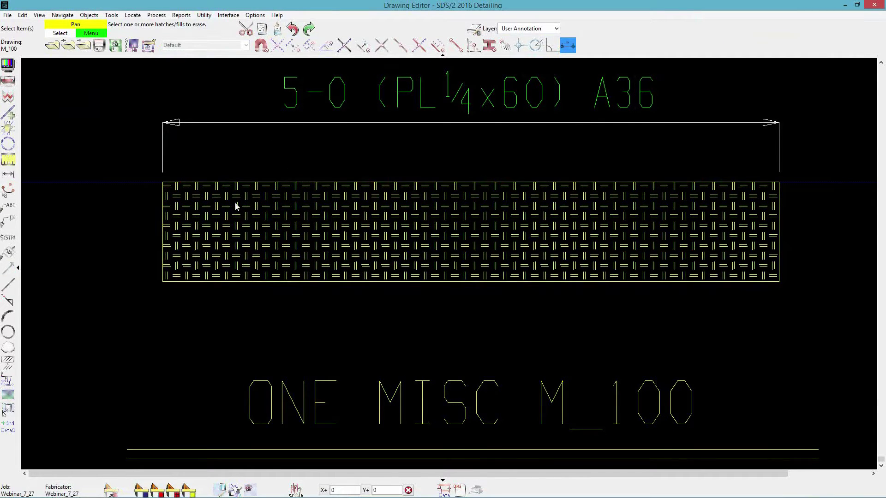
pyautogui.click(214, 199)
pyautogui.rightClick(103, 88)
pyautogui.click(115, 98)
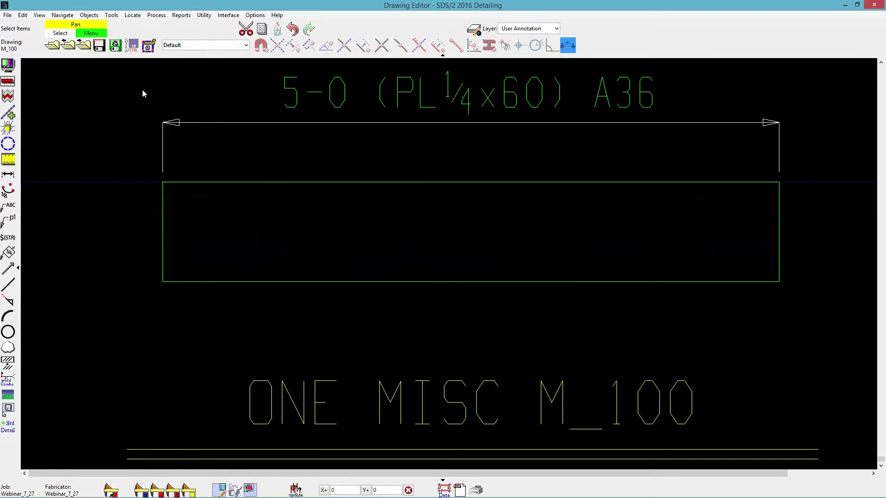
# Start a hatch with a user-defined polygon and draw a rectangular area inside the left half of the plate, without rounded corners.
pyautogui.click(89, 15)
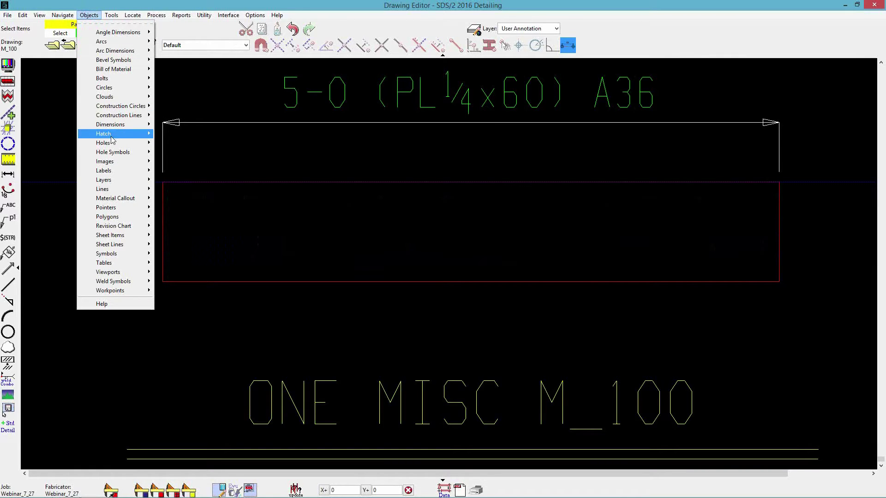
pyautogui.moveTo(112, 138)
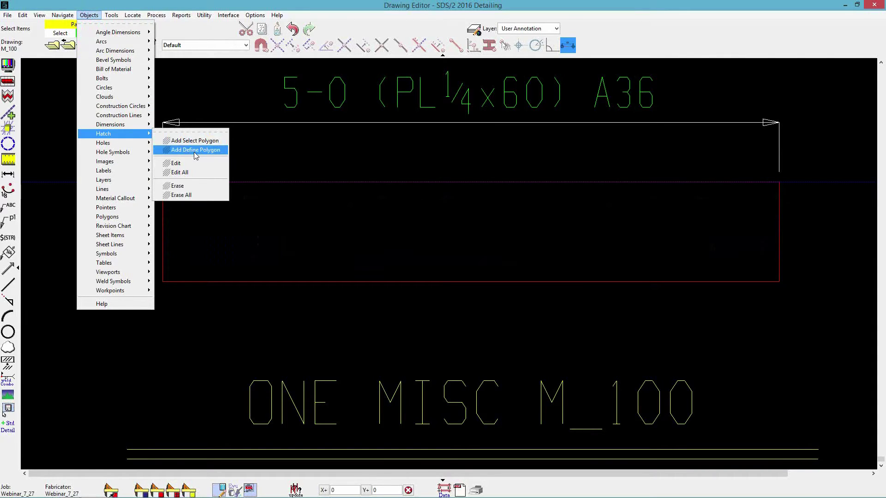
pyautogui.click(195, 150)
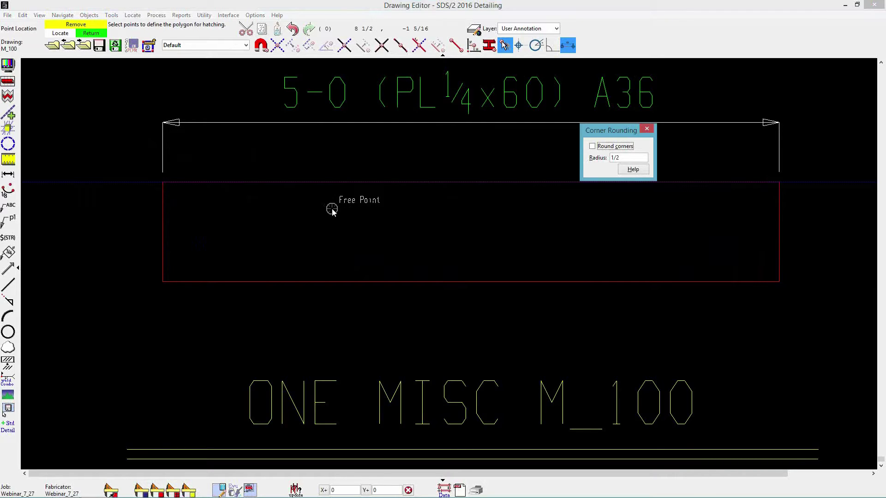
pyautogui.moveTo(598, 132); pyautogui.dragTo(524, 120)
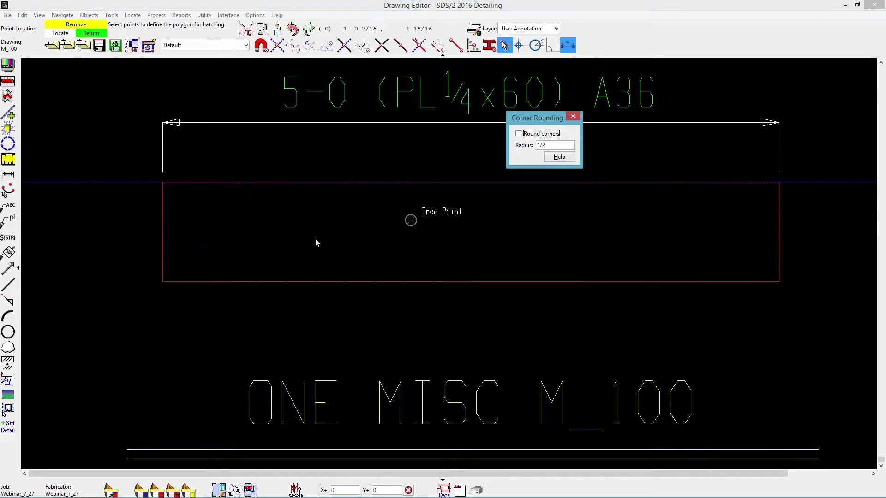
pyautogui.click(241, 192)
pyautogui.click(382, 276)
pyautogui.rightClick(382, 276)
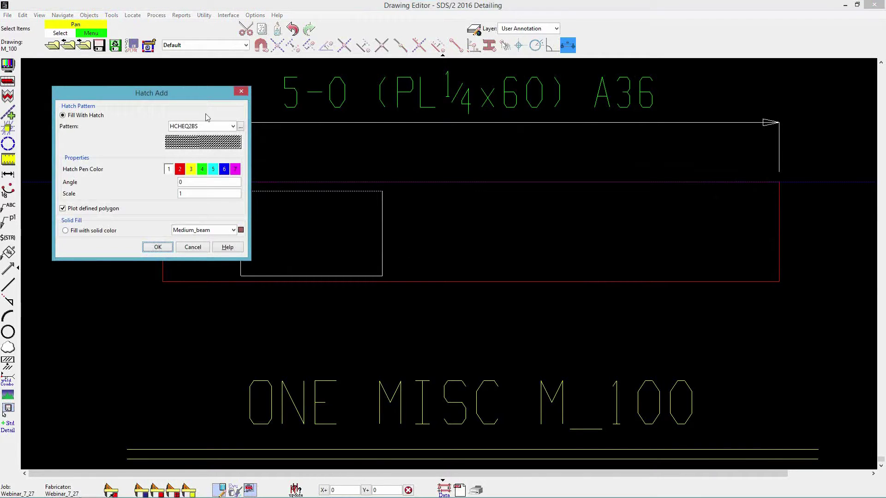
# Fill the defined rectangle with the SDS2CHECKPLATE pattern at a scale of .5.
pyautogui.click(233, 126)
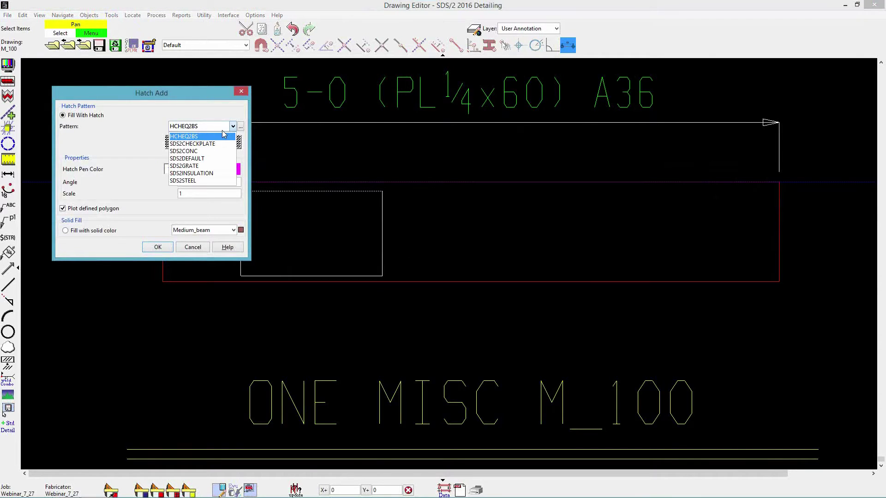
pyautogui.click(199, 144)
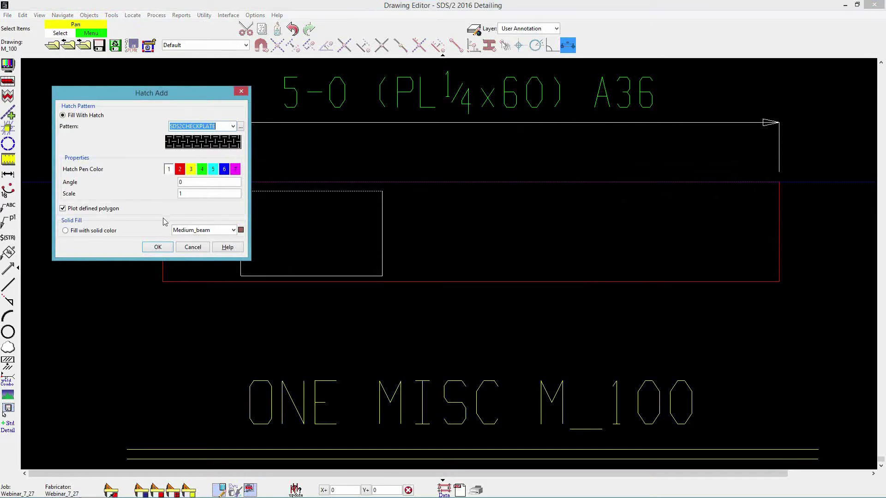
pyautogui.doubleClick(208, 193)
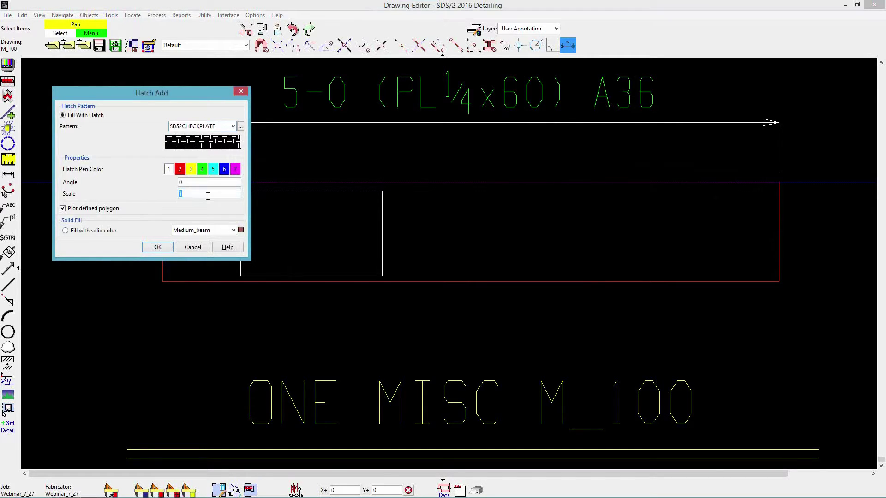
pyautogui.write('.5')
pyautogui.click(157, 248)
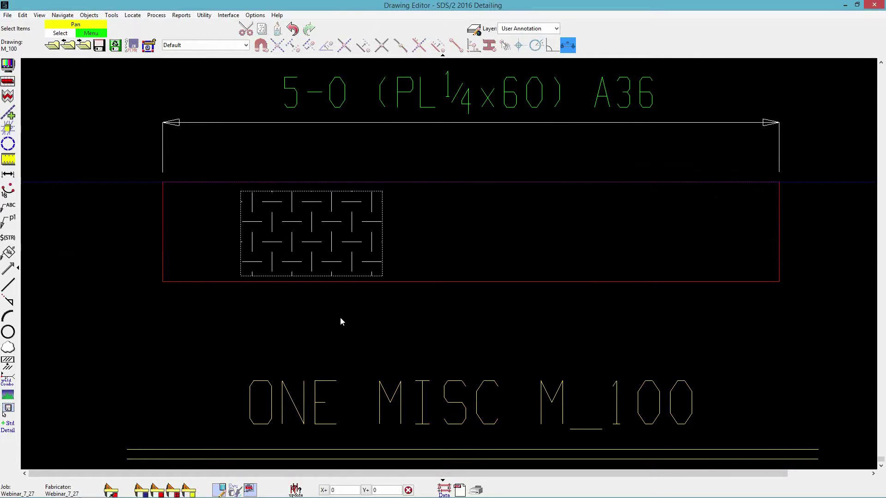
# Change the rectangle's hatch to a solid color fill using Medium_beam.
pyautogui.doubleClick(318, 230)
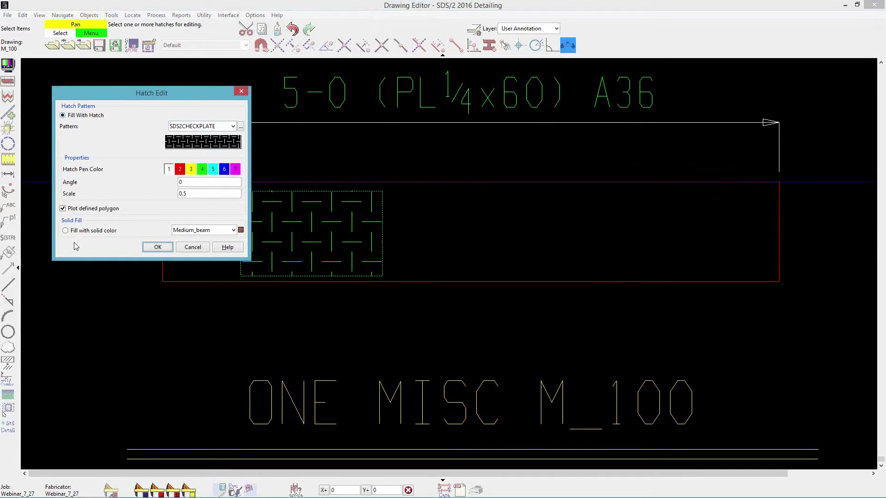
pyautogui.click(66, 230)
pyautogui.click(233, 230)
pyautogui.click(233, 231)
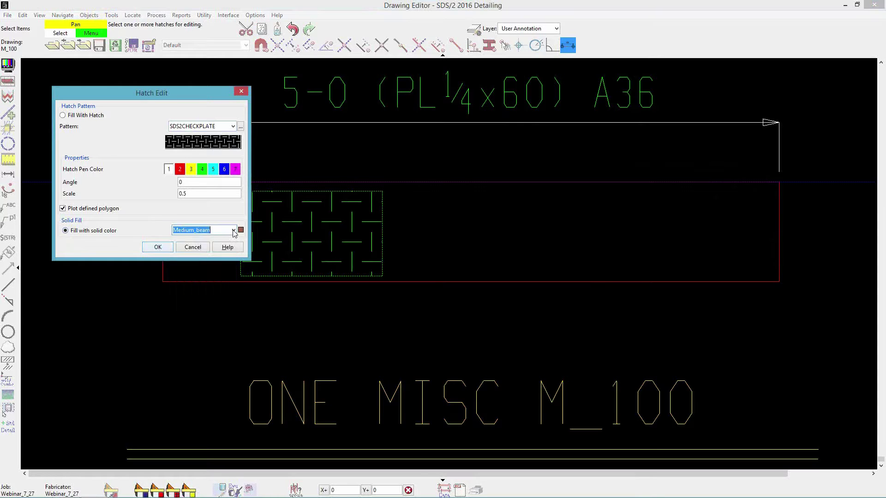
pyautogui.click(157, 247)
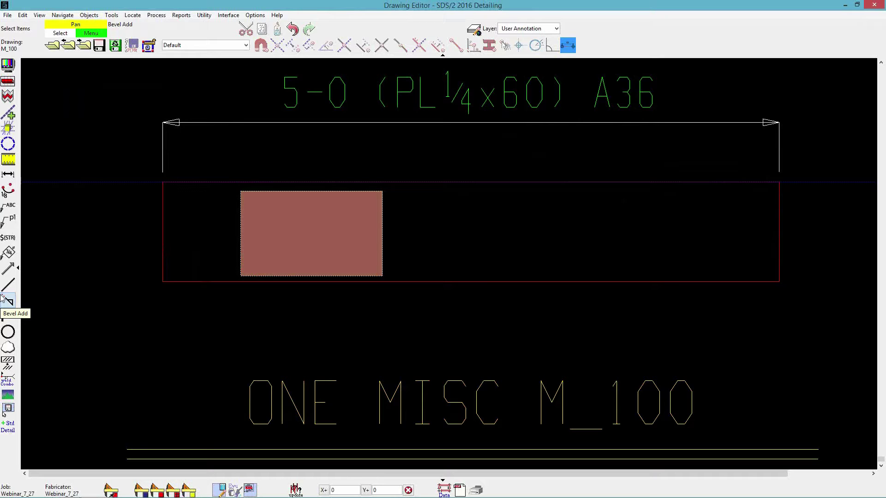
# Open the detail drawing of piecemark 1B3.
pyautogui.click(53, 45)
pyautogui.click(462, 286)
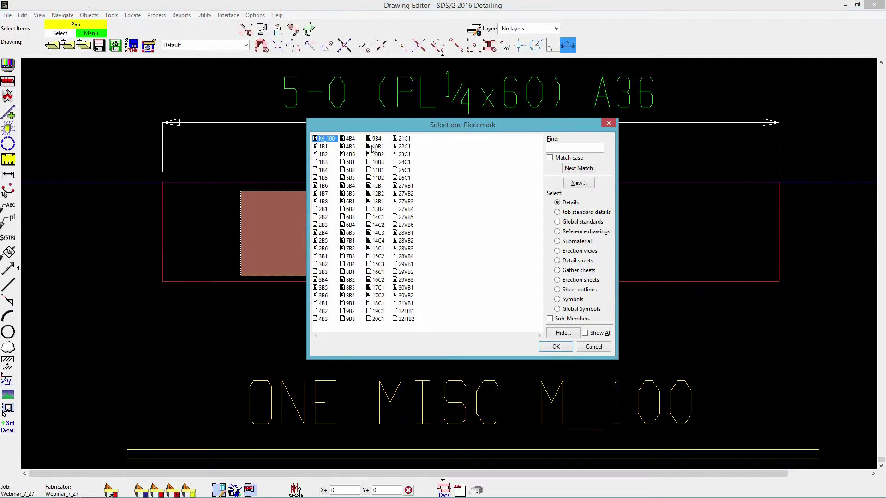
pyautogui.click(323, 162)
pyautogui.doubleClick(322, 164)
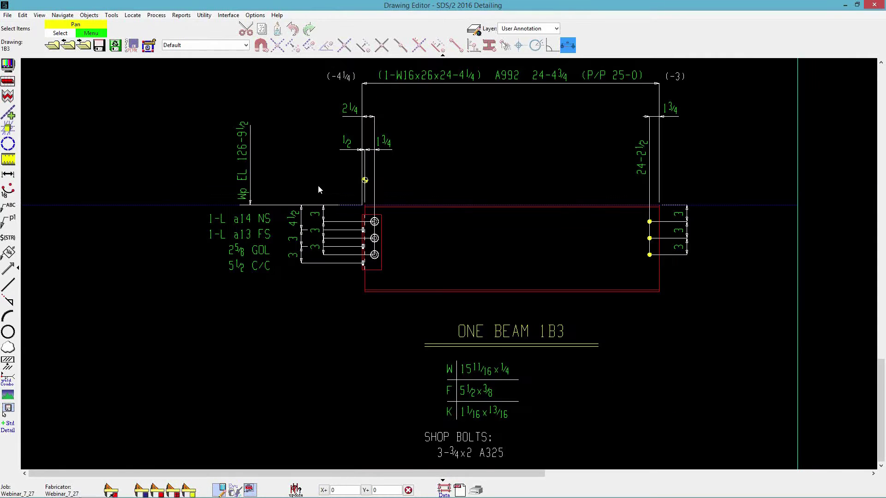
# Underline the "1-L a14 NS" line of the label beside the beam's left end and set its font to SansSerif.
pyautogui.doubleClick(238, 240)
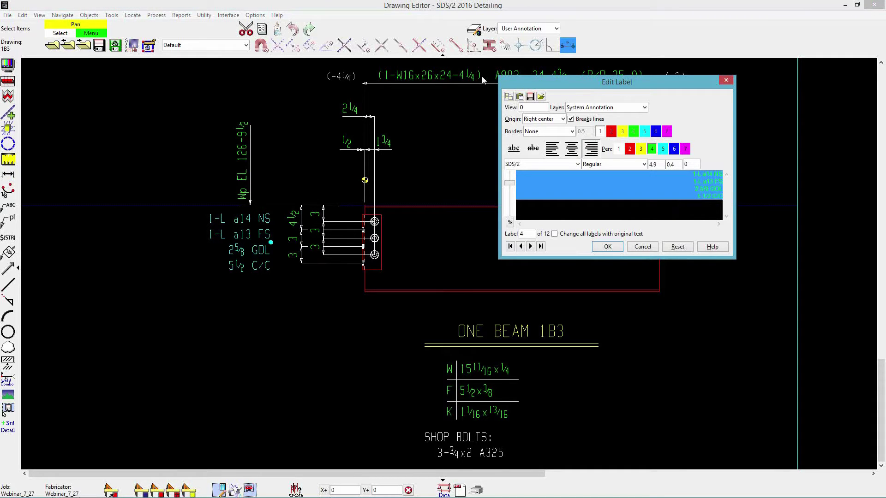
pyautogui.moveTo(586, 85)
pyautogui.mouseDown()
pyautogui.moveTo(369, 95)
pyautogui.moveTo(379, 100)
pyautogui.mouseUp()
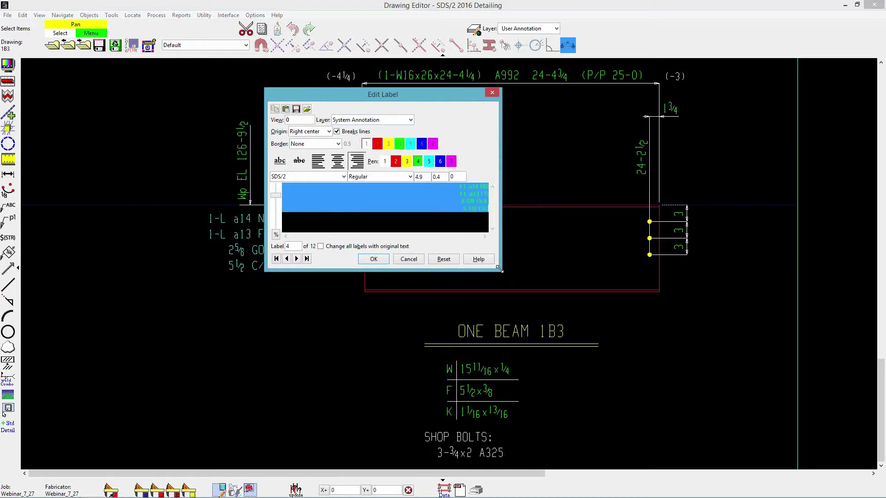
pyautogui.press('Left')
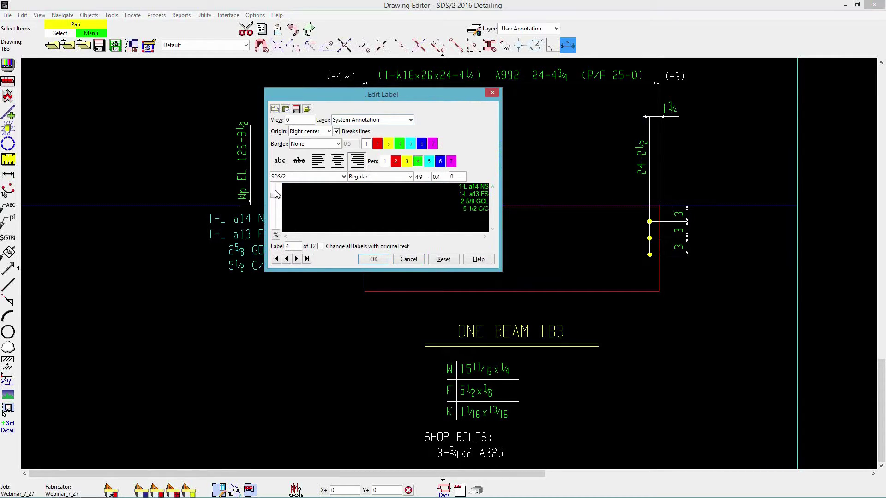
pyautogui.moveTo(277, 198); pyautogui.dragTo(279, 206)
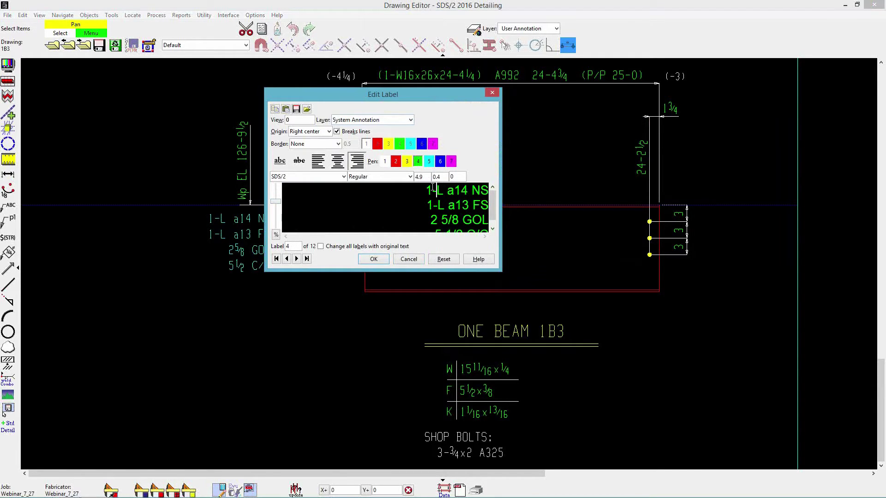
pyautogui.moveTo(425, 190); pyautogui.dragTo(488, 190)
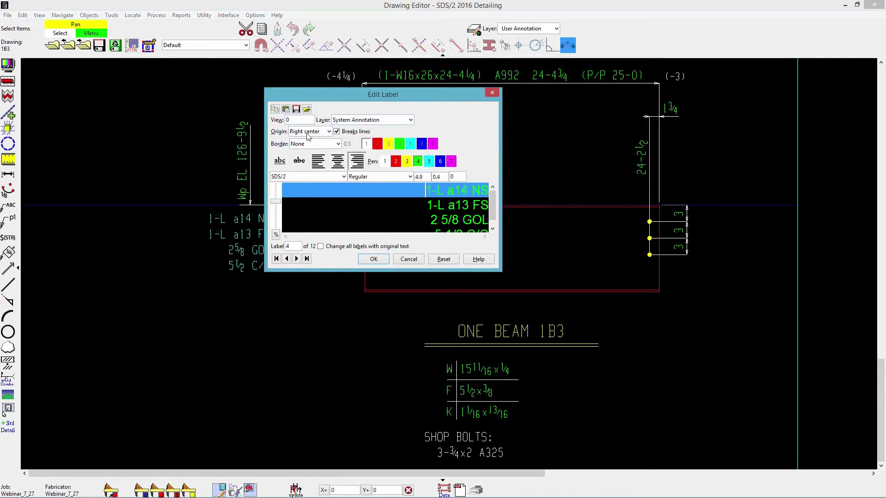
pyautogui.click(285, 165)
pyautogui.click(344, 176)
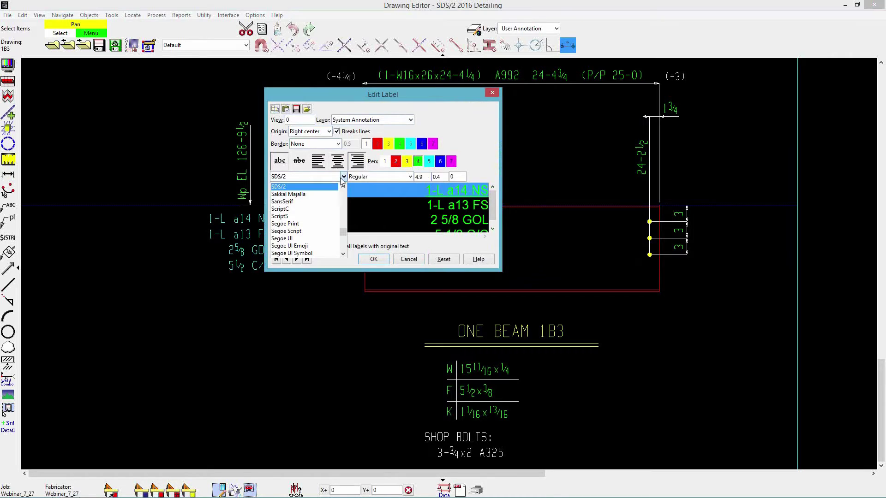
pyautogui.click(312, 202)
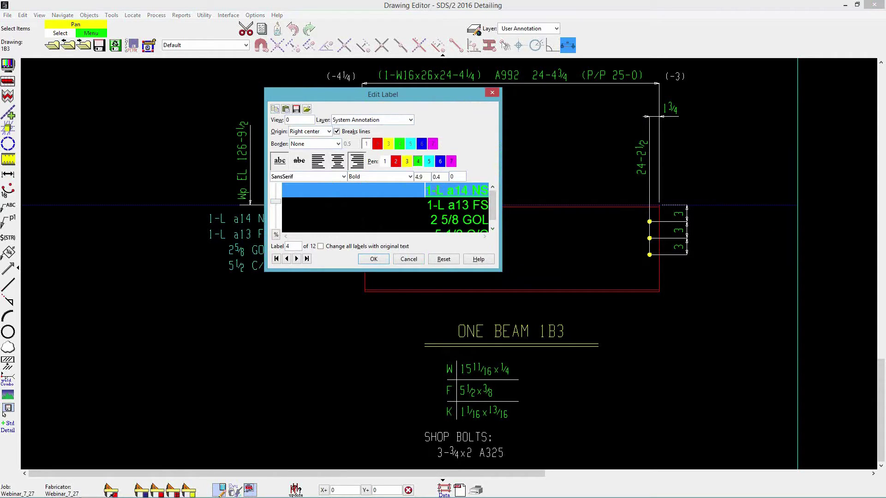
# Strike through the "1-L a13 FS" line of the label and apply the edits to the drawing.
pyautogui.press('Down')
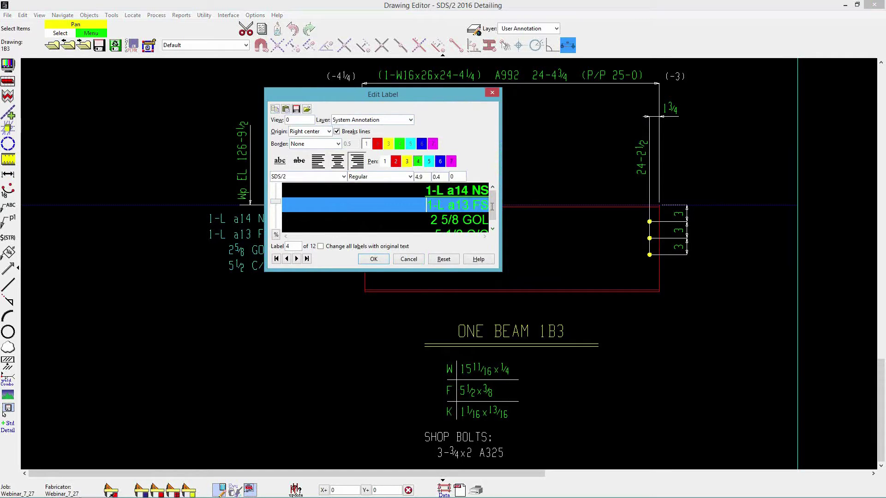
pyautogui.click(296, 163)
pyautogui.click(373, 259)
pyautogui.scroll(3, 212, 259)
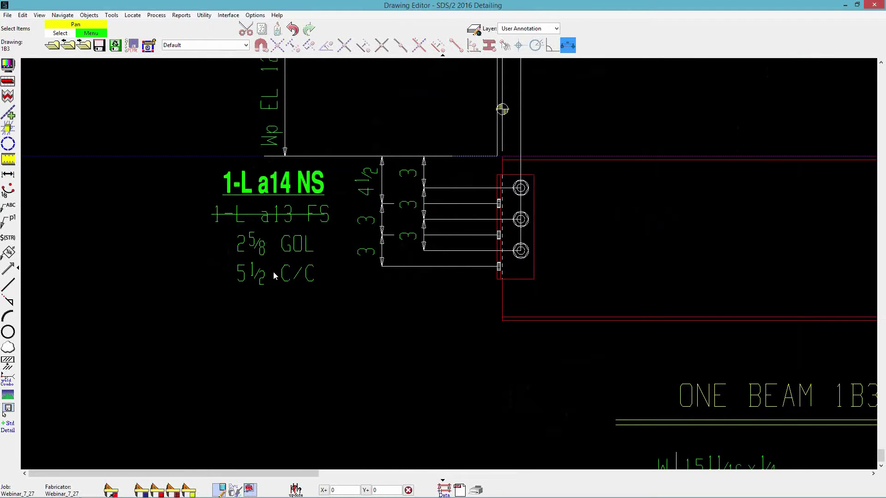
# Reopen the label, return its first two lines to the SDS/2 font and remove the strikethrough from "1-L a13 FS".
pyautogui.doubleClick(263, 216)
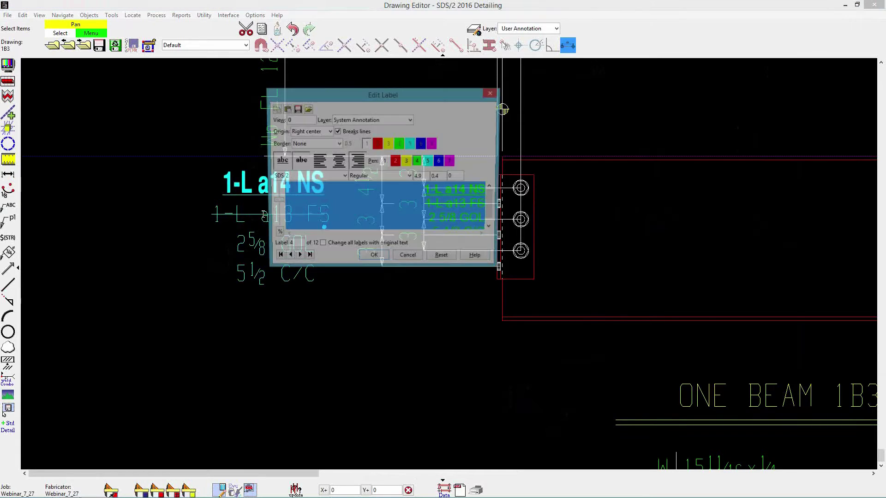
pyautogui.moveTo(418, 194); pyautogui.dragTo(488, 199)
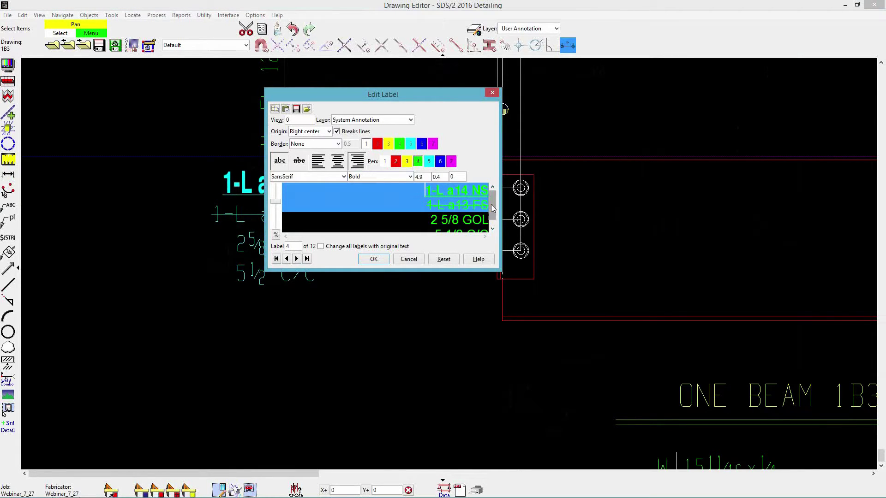
pyautogui.click(343, 176)
pyautogui.scroll(-1, 313, 196)
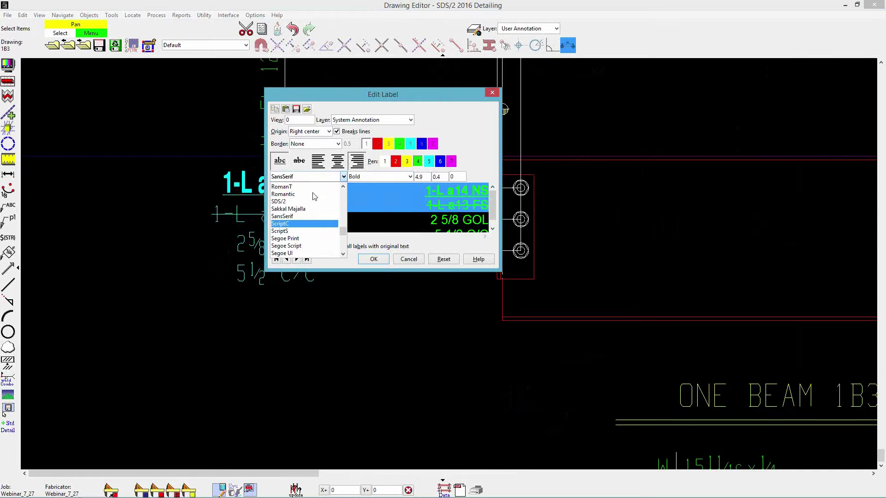
pyautogui.click(290, 201)
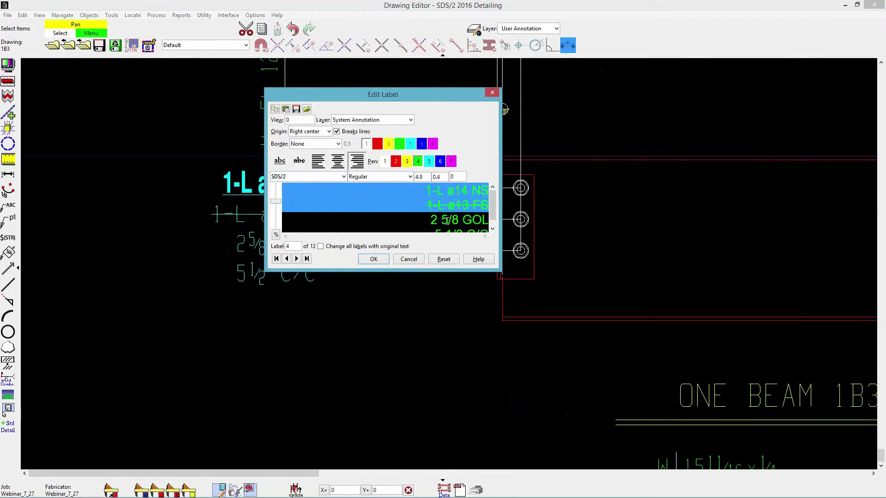
pyautogui.tripleClick(446, 206)
pyautogui.click(301, 160)
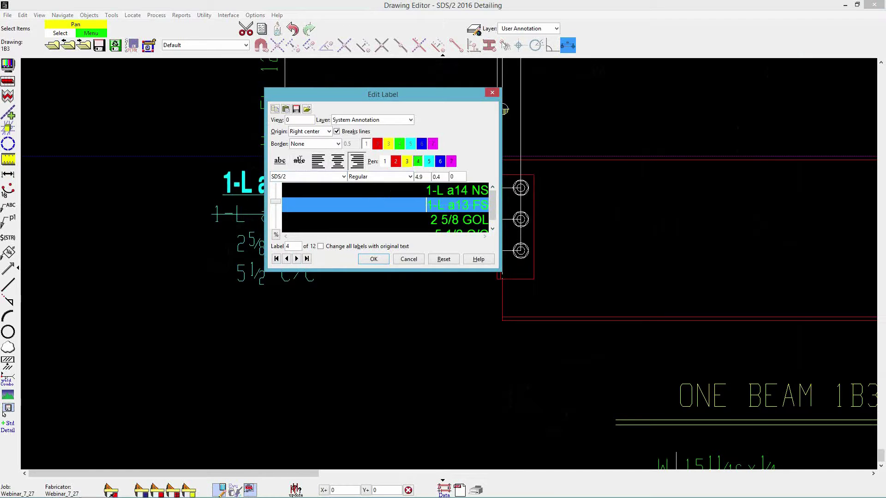
# Set only the words NS and FS in the label to the Romantic font and apply the edit.
pyautogui.doubleClick(472, 190)
pyautogui.click(344, 177)
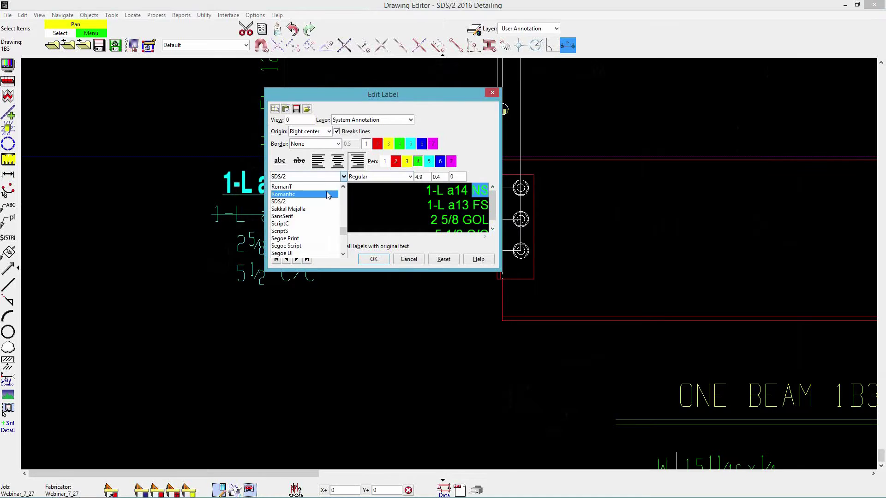
pyautogui.click(327, 194)
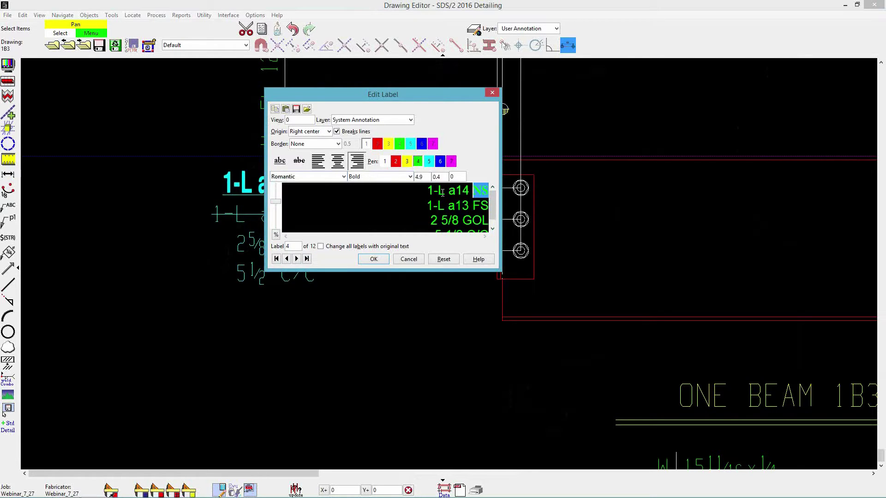
pyautogui.doubleClick(480, 205)
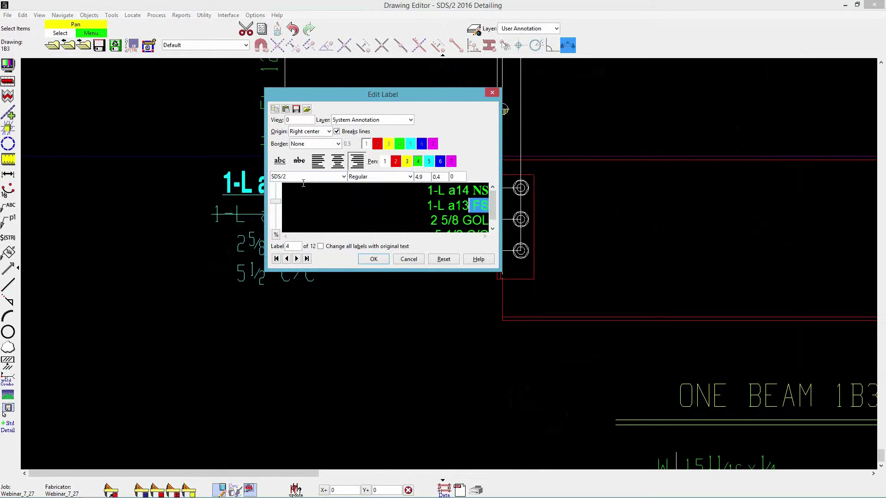
pyautogui.click(317, 177)
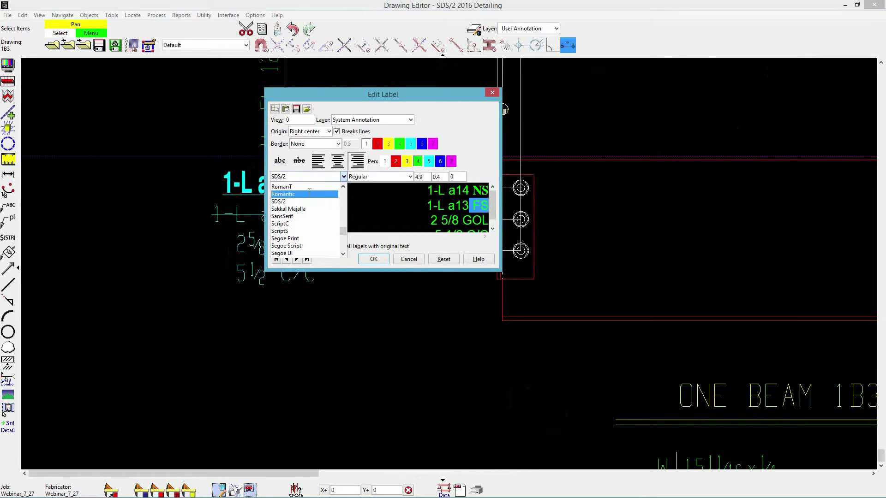
pyautogui.click(314, 194)
pyautogui.click(374, 258)
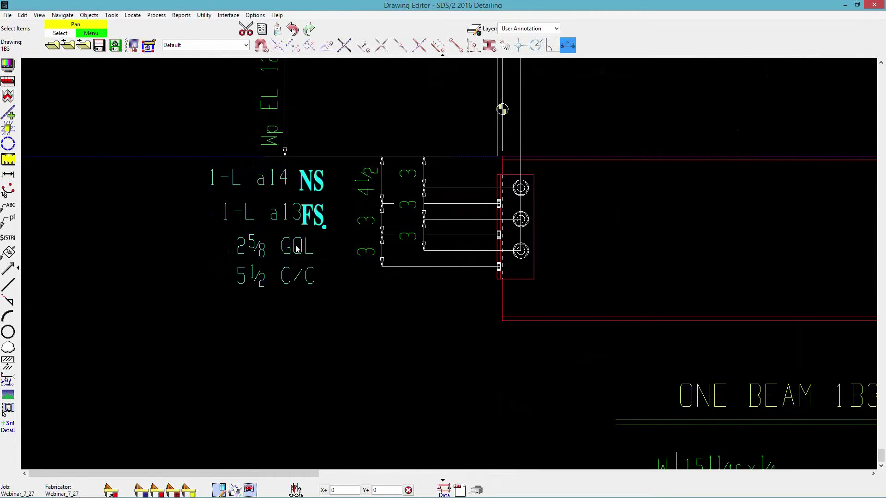
# Reset the zoom of the label's text preview and restore the label's original font.
pyautogui.doubleClick(318, 214)
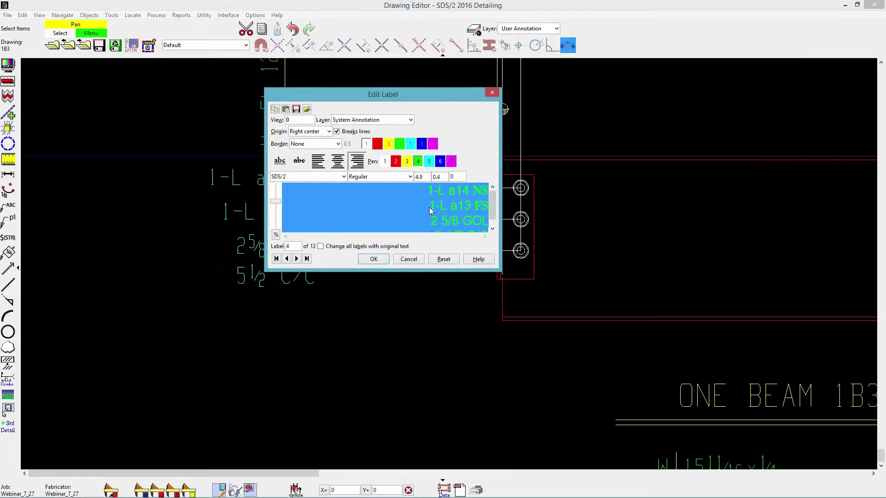
pyautogui.click(275, 236)
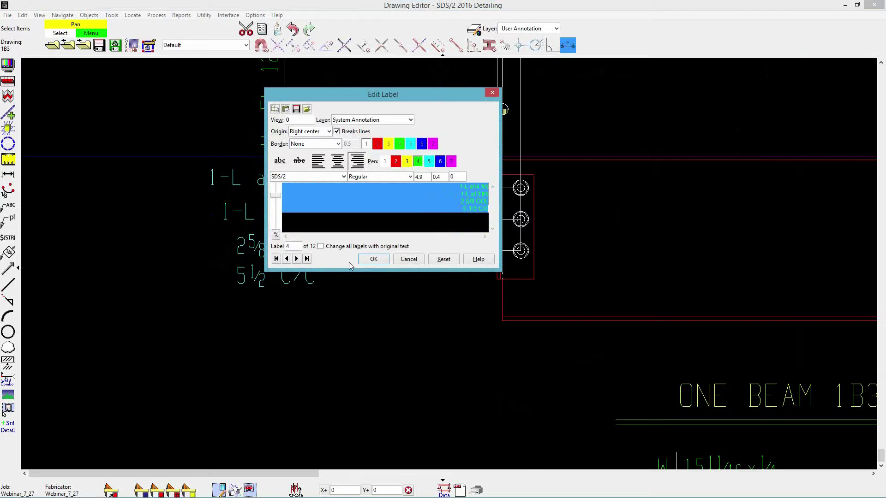
pyautogui.click(373, 266)
pyautogui.scroll(-3, 322, 364)
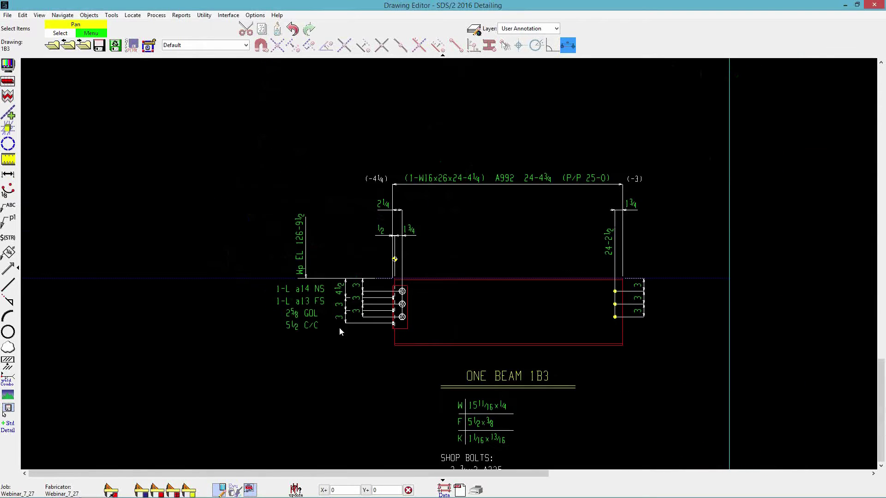
# Open the 2 1/4 dimension above the beam's left end for editing, examine its text options, and cancel.
pyautogui.scroll(2, 323, 228)
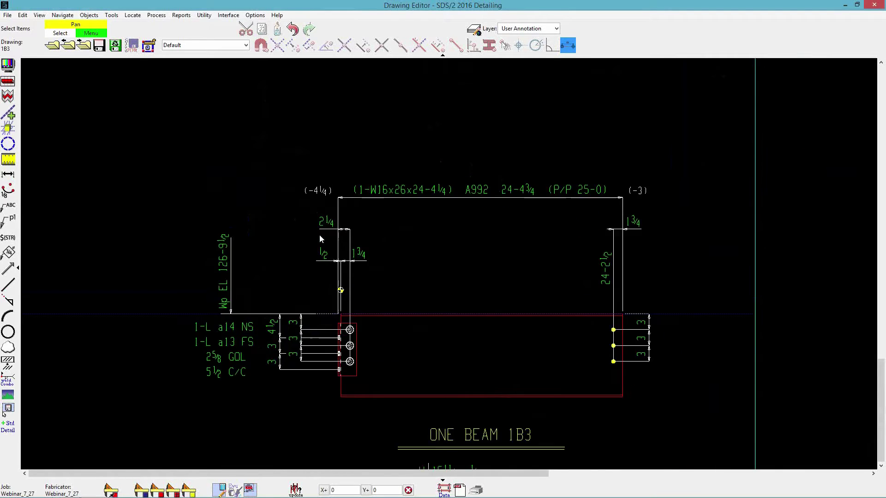
pyautogui.doubleClick(329, 223)
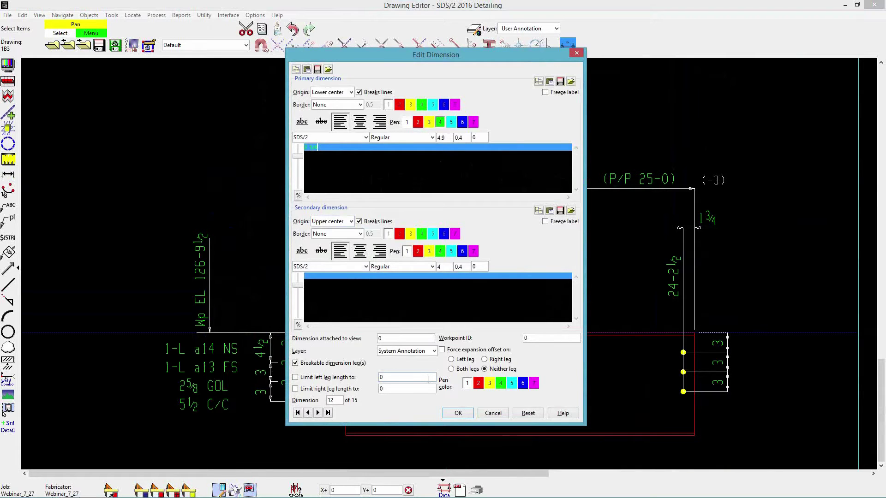
pyautogui.click(493, 413)
# Open the SECOND FLOOR erection view in place of the current detail drawing.
pyautogui.click(52, 45)
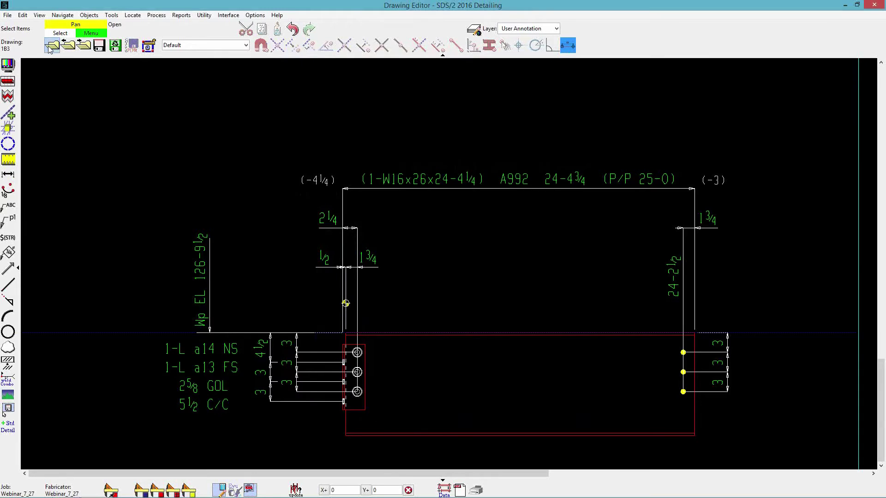
pyautogui.click(466, 286)
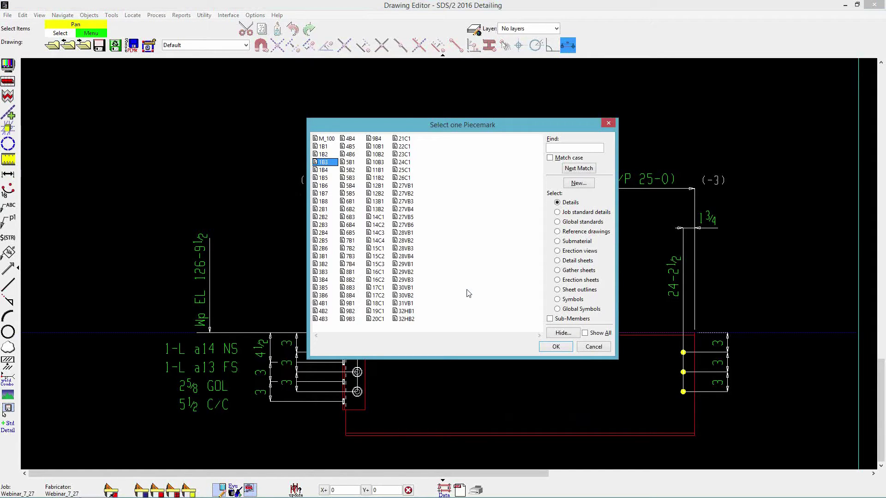
pyautogui.click(580, 251)
pyautogui.doubleClick(338, 147)
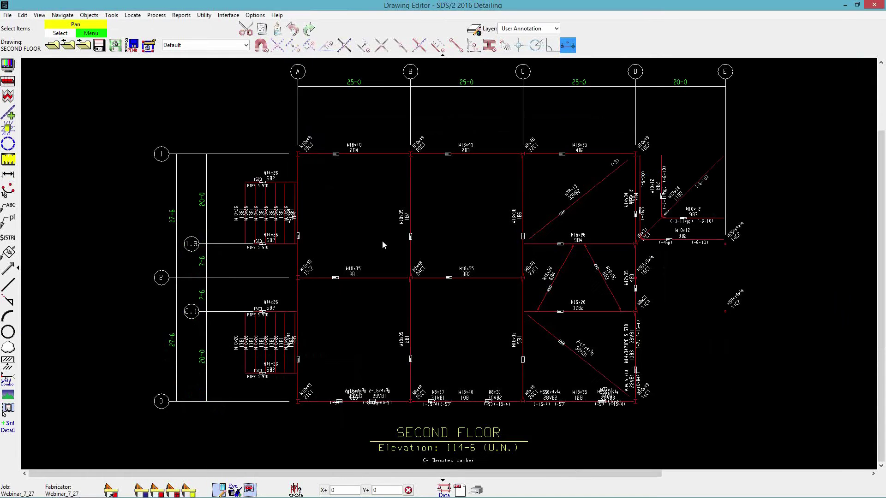
# Select the labels of beams 1B7 and 1B6 and move them together down along their beams, close to the connection symbols.
pyautogui.moveTo(445, 295); pyautogui.dragTo(364, 297, button='middle')
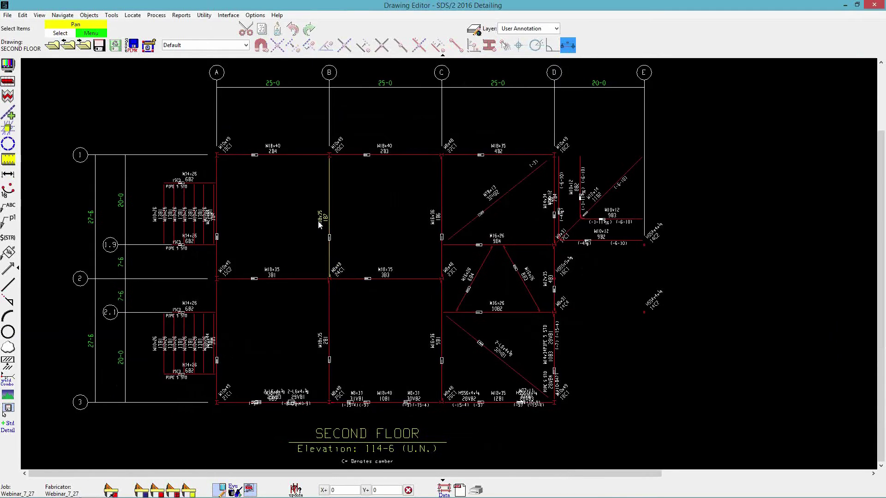
pyautogui.scroll(3, 323, 223)
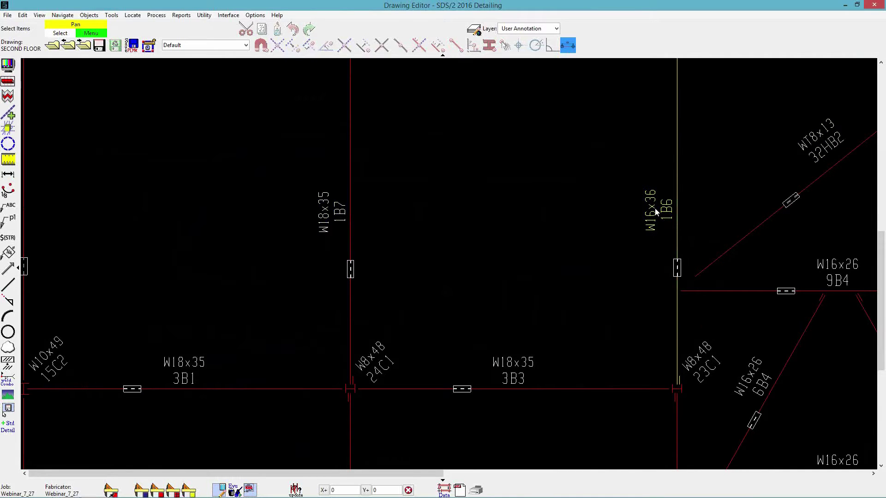
pyautogui.click(323, 219)
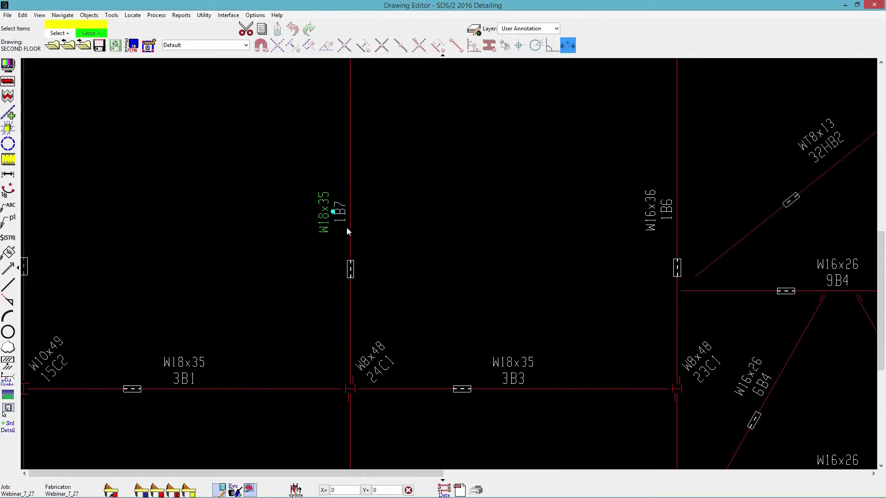
pyautogui.click(350, 211)
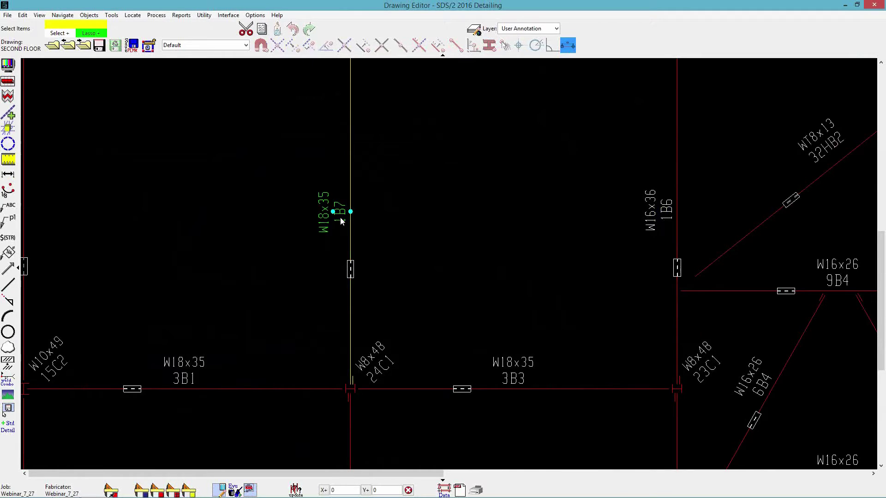
pyautogui.click(664, 217)
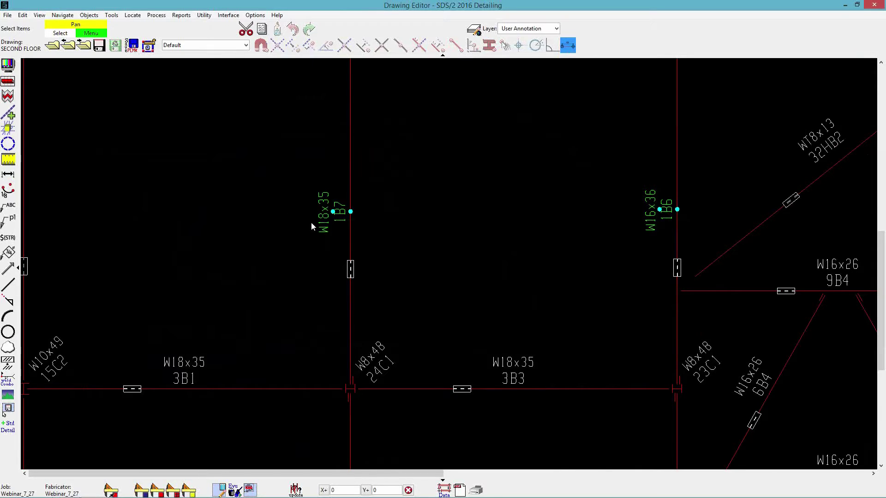
pyautogui.moveTo(322, 232); pyautogui.dragTo(322, 264)
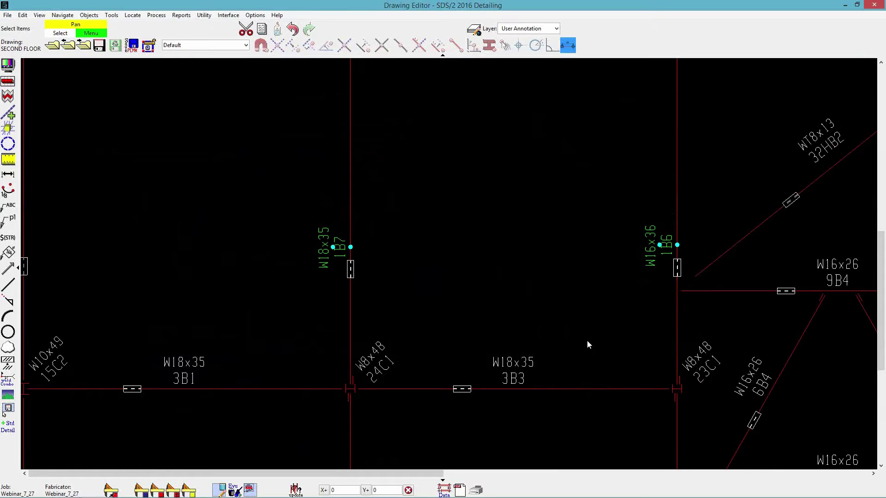
# Move only the W18x35 size label of beam 3B3 along the beam toward column 23C1, leaving the piecemark in place.
pyautogui.moveTo(528, 362); pyautogui.dragTo(582, 369)
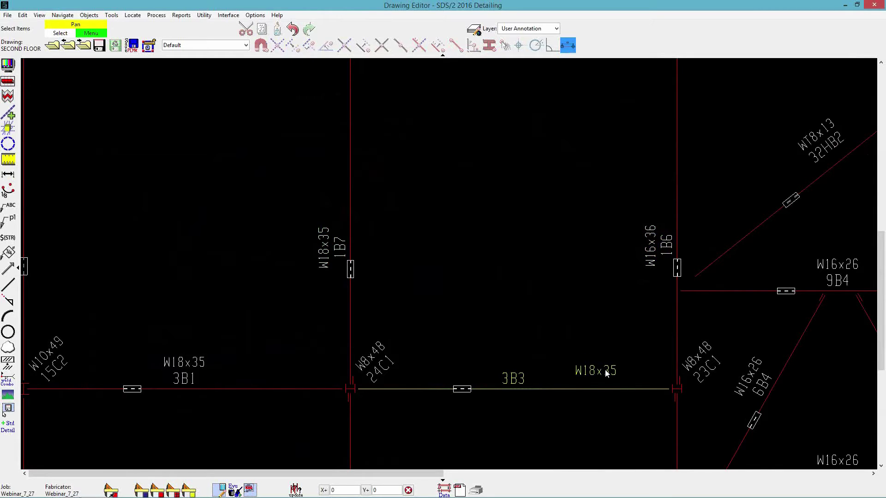
pyautogui.moveTo(613, 372)
pyautogui.keyDown('ctrl'); pyautogui.mouseDown()
pyautogui.moveTo(592, 382)
pyautogui.moveTo(603, 400)
pyautogui.moveTo(623, 396)
pyautogui.moveTo(629, 369)
pyautogui.moveTo(620, 361)
pyautogui.moveTo(634, 372)
pyautogui.mouseUp(); pyautogui.keyUp('ctrl')
pyautogui.click(639, 374)
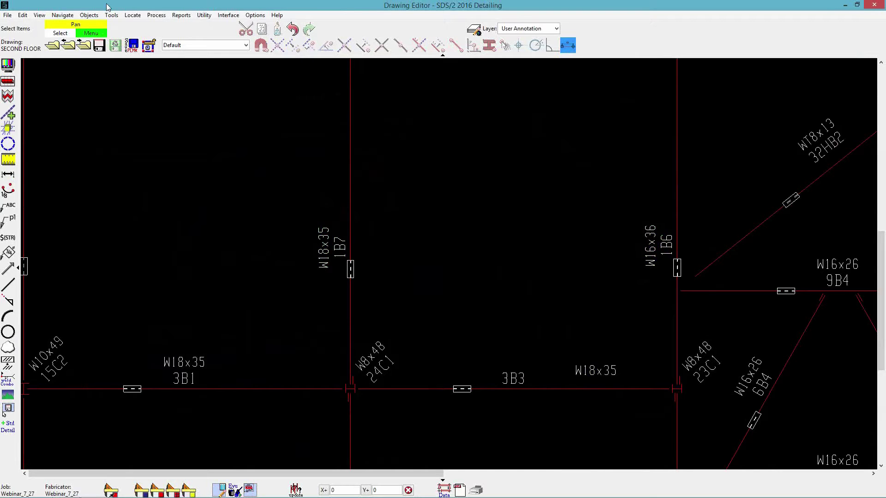
# Discard the changes to the SECOND FLOOR erection view and open the detail drawing of column 14C1.
pyautogui.click(53, 47)
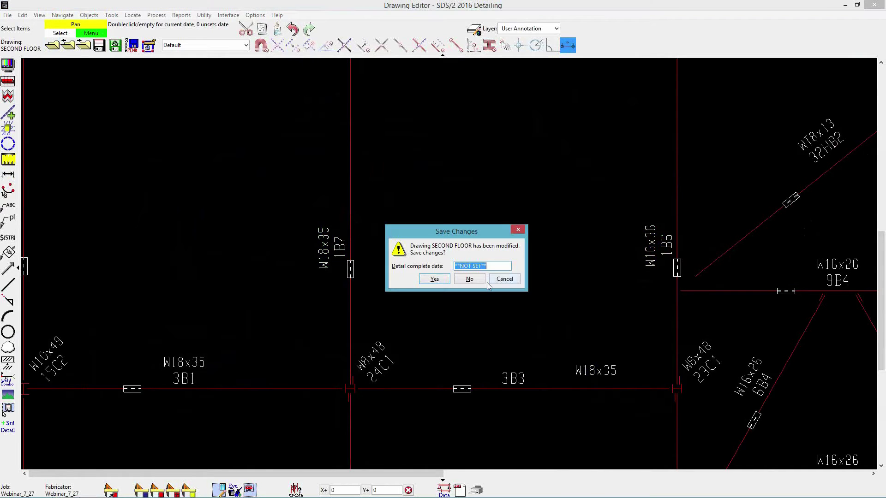
pyautogui.click(475, 280)
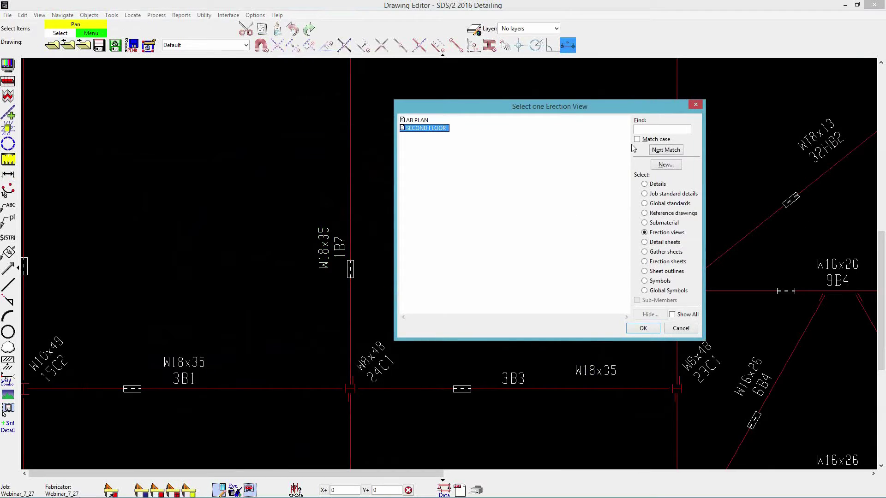
pyautogui.click(645, 184)
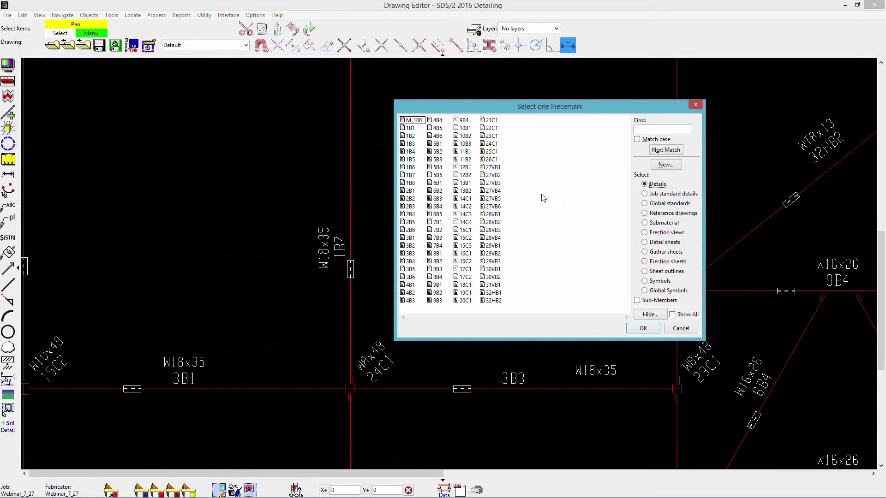
pyautogui.click(465, 198)
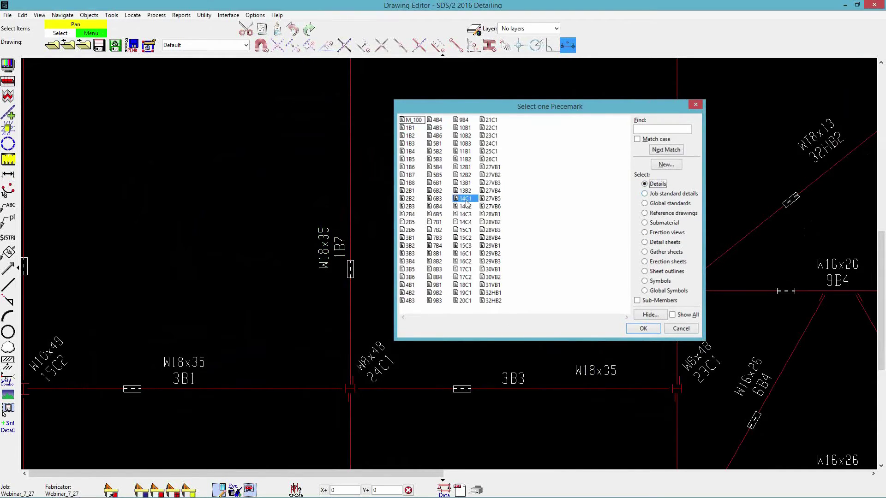
pyautogui.doubleClick(465, 199)
pyautogui.scroll(5, 423, 281)
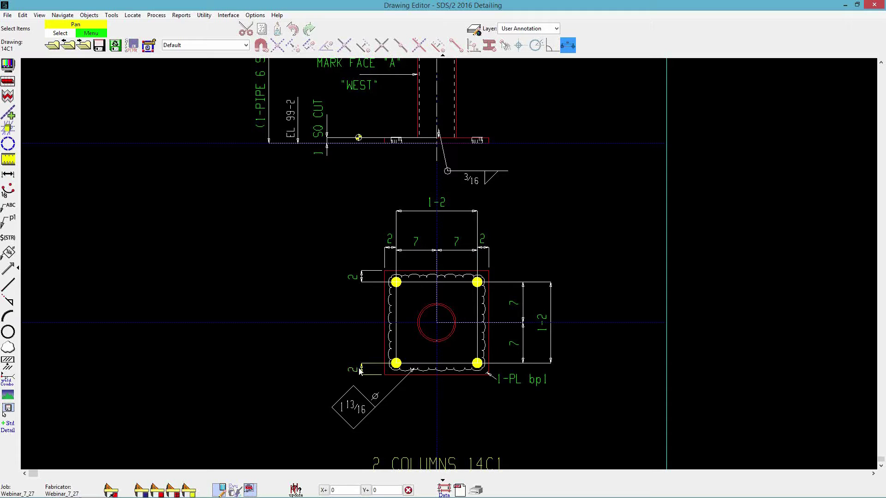
# Examine the template rule options for the base plate's upper right edge dimension and the Template Detailing Tools commands.
pyautogui.click(484, 248)
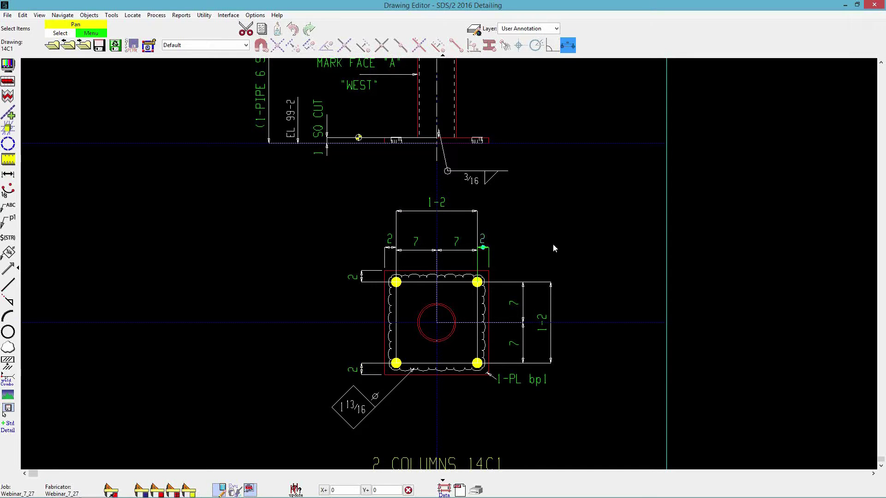
pyautogui.rightClick(492, 242)
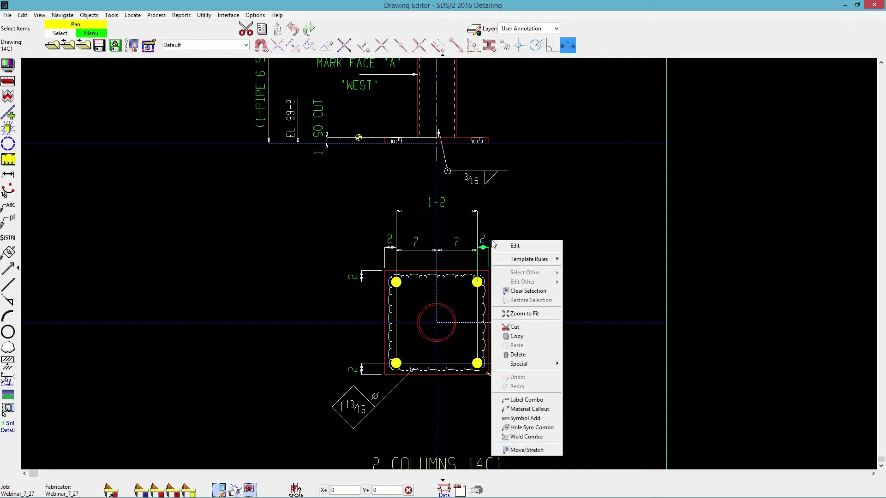
pyautogui.moveTo(507, 259)
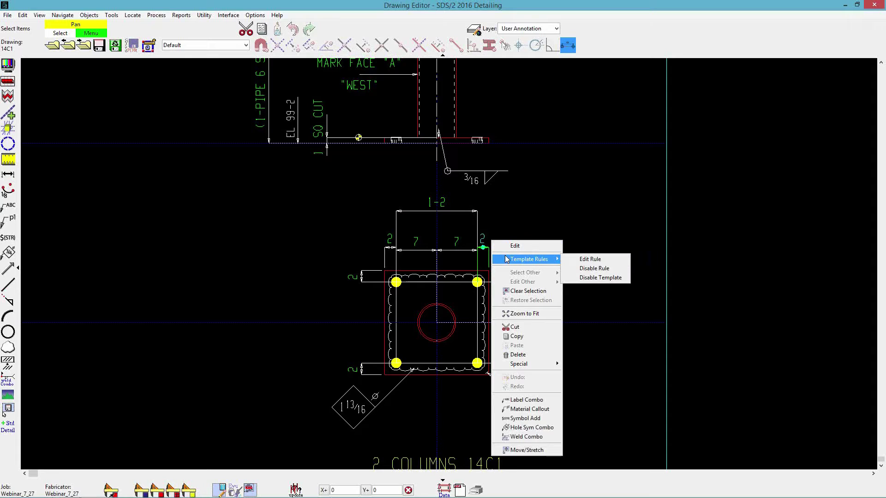
pyautogui.click(579, 268)
pyautogui.click(157, 15)
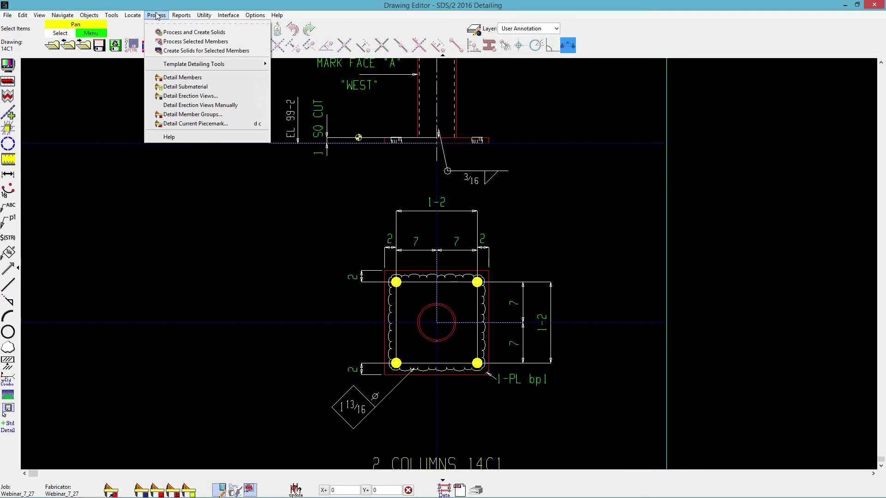
pyautogui.moveTo(180, 69)
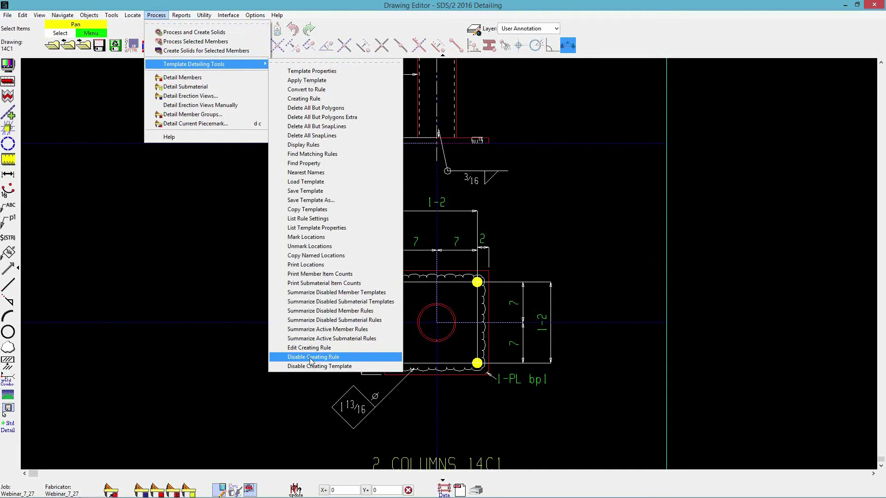
pyautogui.click(591, 254)
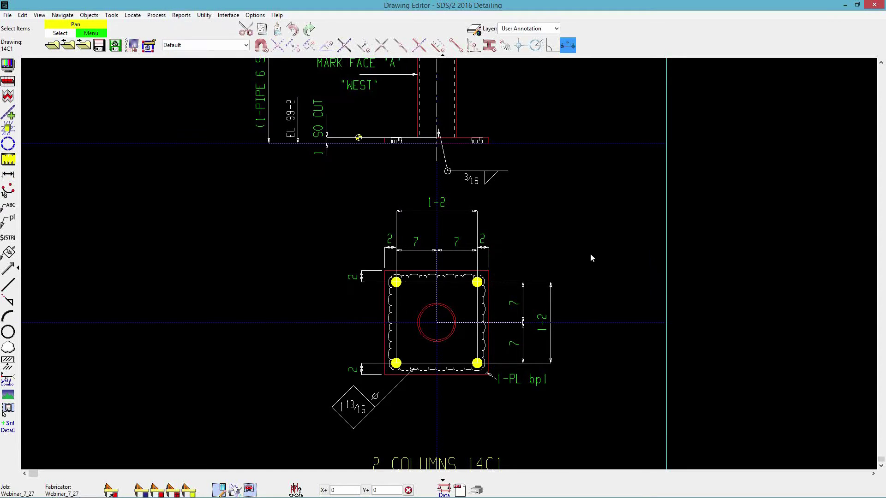
# Disable the template rule that creates the 2 edge dimension above the base plate's right edge.
pyautogui.rightClick(483, 239)
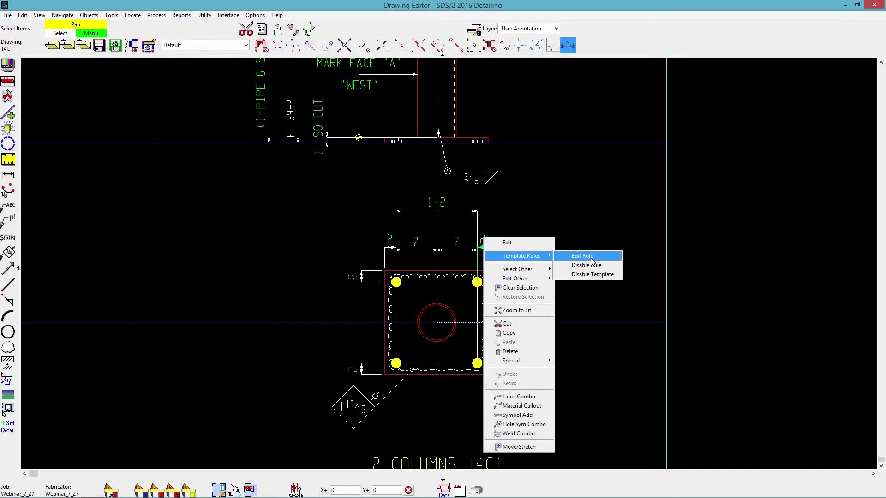
pyautogui.click(593, 265)
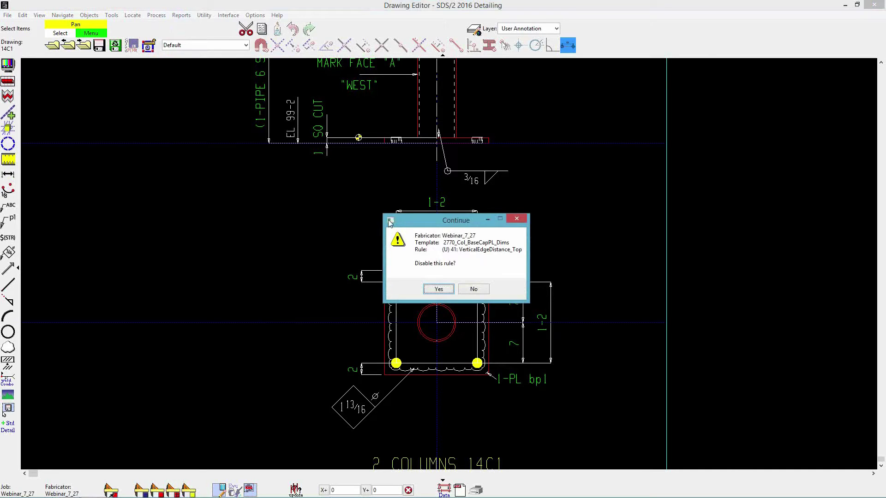
pyautogui.click(439, 289)
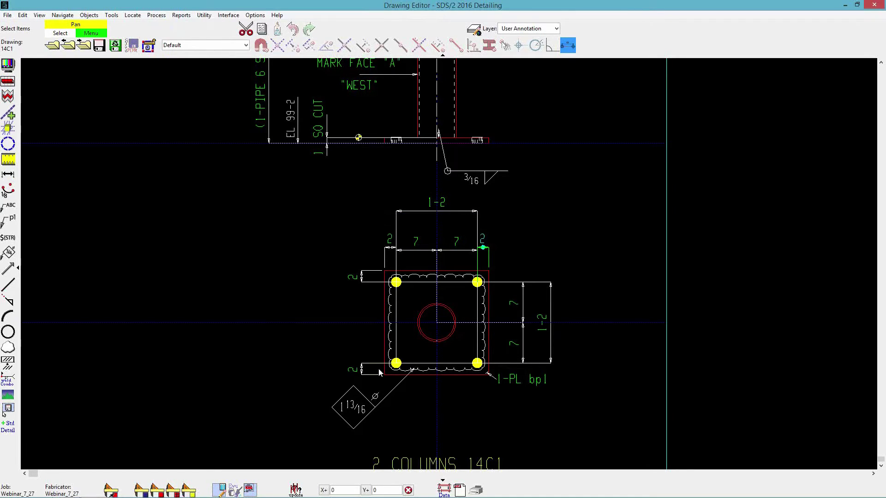
# Disable the template rule that creates the 2 edge dimension beside the base plate's lower left corner.
pyautogui.rightClick(356, 371)
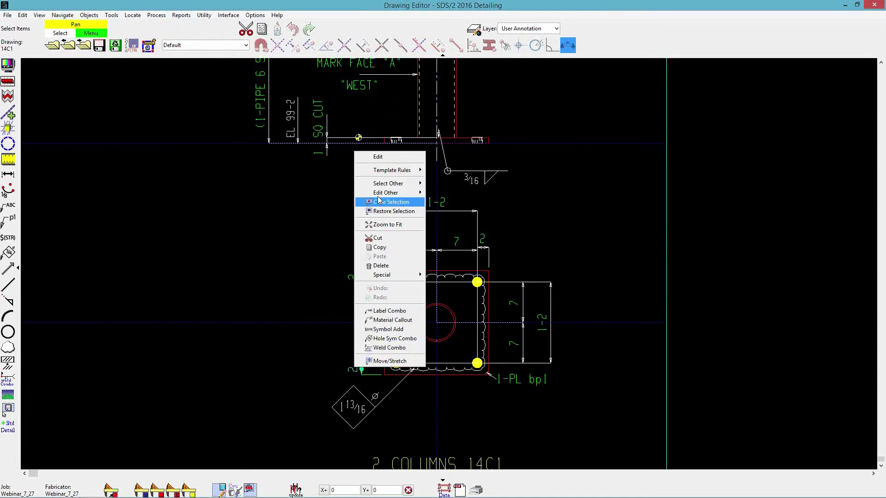
pyautogui.moveTo(402, 177)
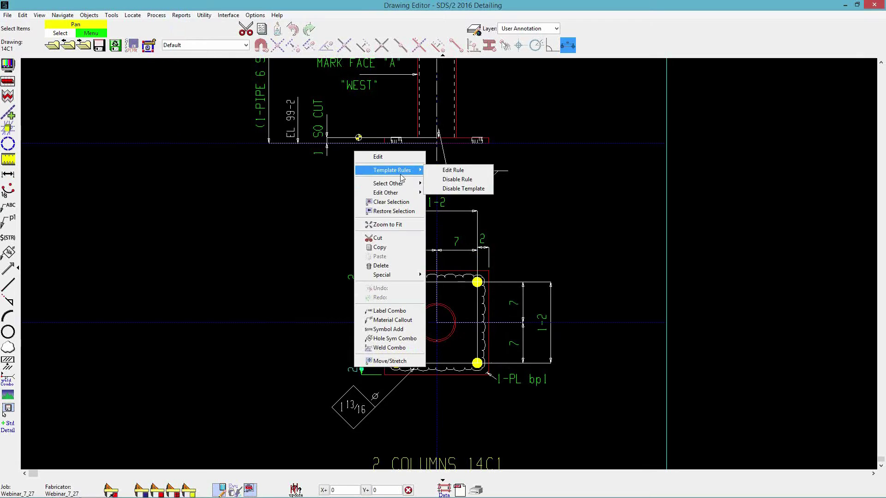
pyautogui.click(454, 180)
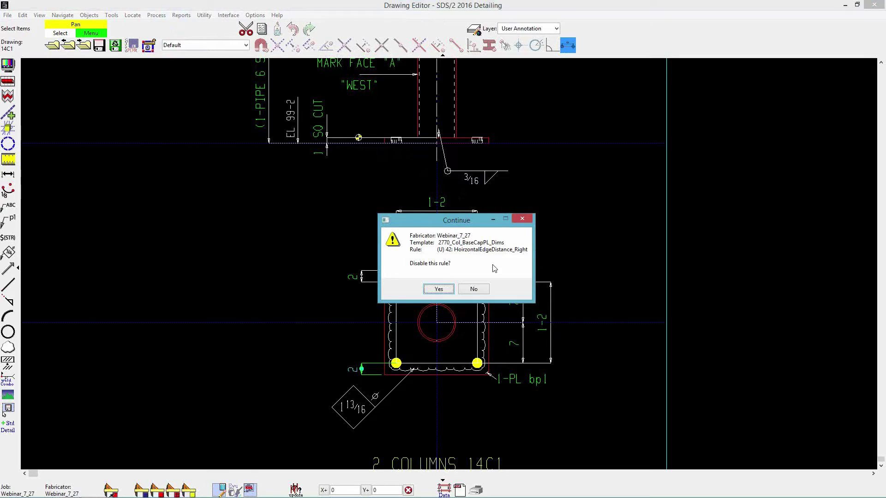
pyautogui.click(446, 290)
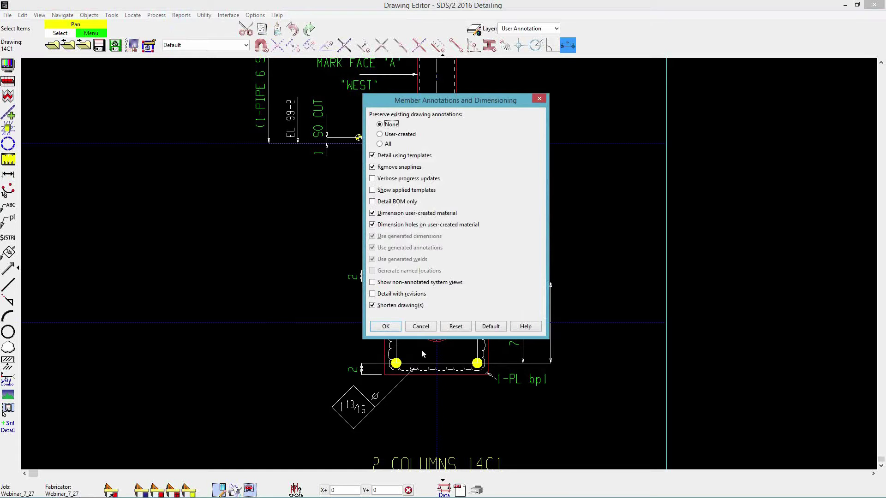
# Re-detail column 14C1 using templates, with None of the existing drawing annotations preserved.
pyautogui.click(387, 327)
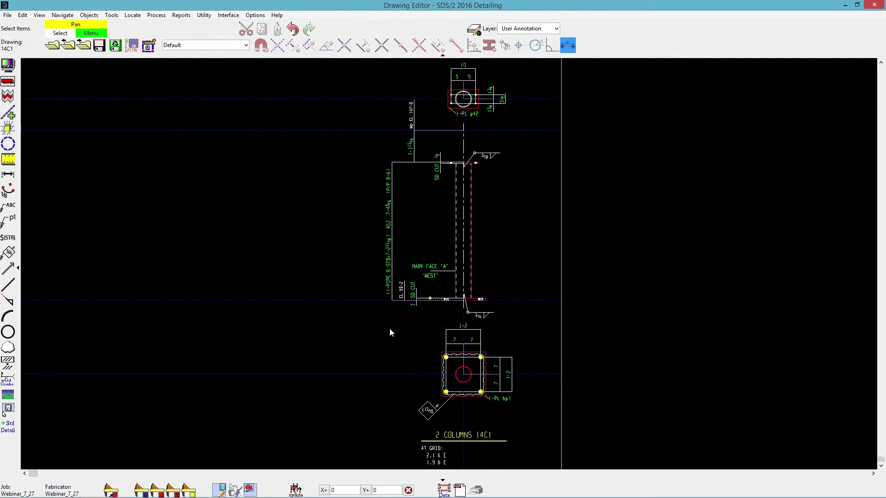
pyautogui.scroll(5, 466, 381)
pyautogui.moveTo(408, 313); pyautogui.dragTo(324, 216, button='middle')
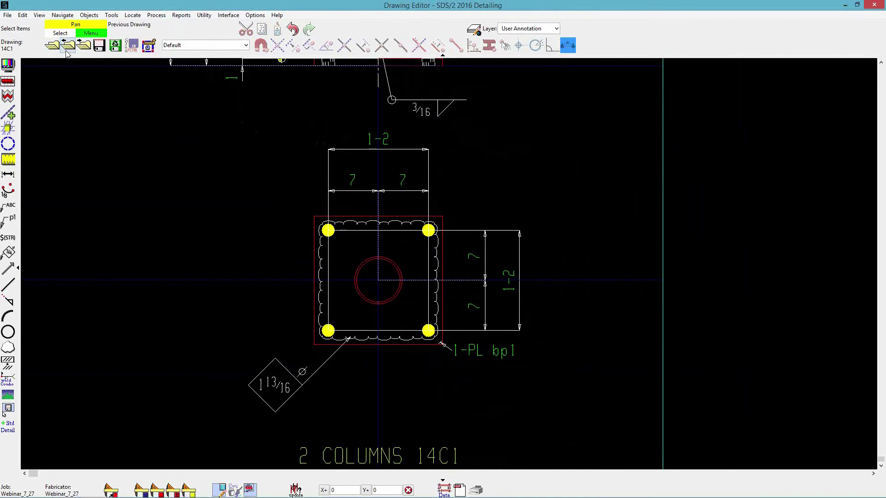
# Save column 14C1 and open the detail drawing of column 16C1 at its base plate p19.
pyautogui.click(52, 45)
pyautogui.click(427, 284)
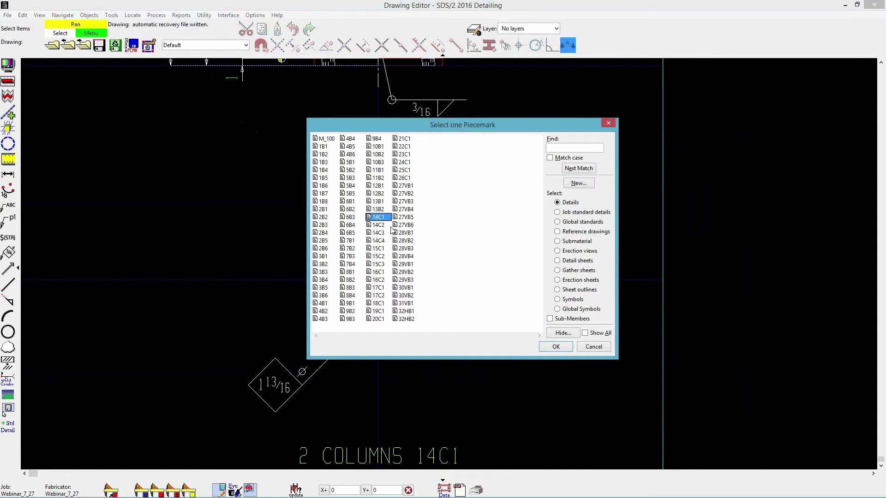
pyautogui.doubleClick(378, 272)
pyautogui.scroll(8, 430, 383)
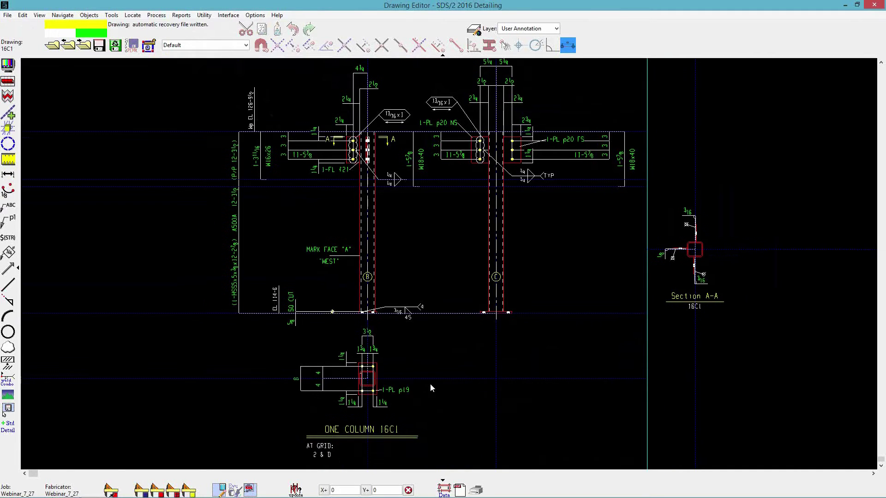
pyautogui.moveTo(436, 389); pyautogui.dragTo(444, 389, button='middle')
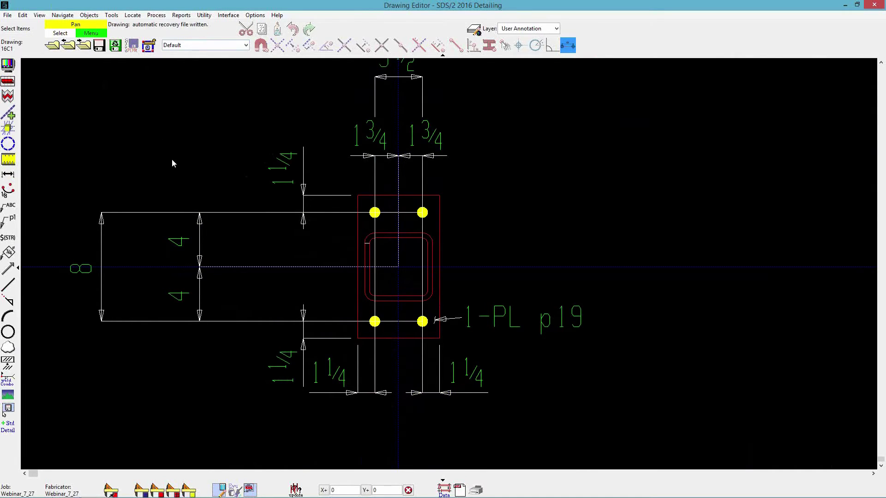
# Re-detail column 16C1 using templates, preserving None of the existing annotations, and check its base plate dimensions.
pyautogui.hotkey('ctrl', 'd')
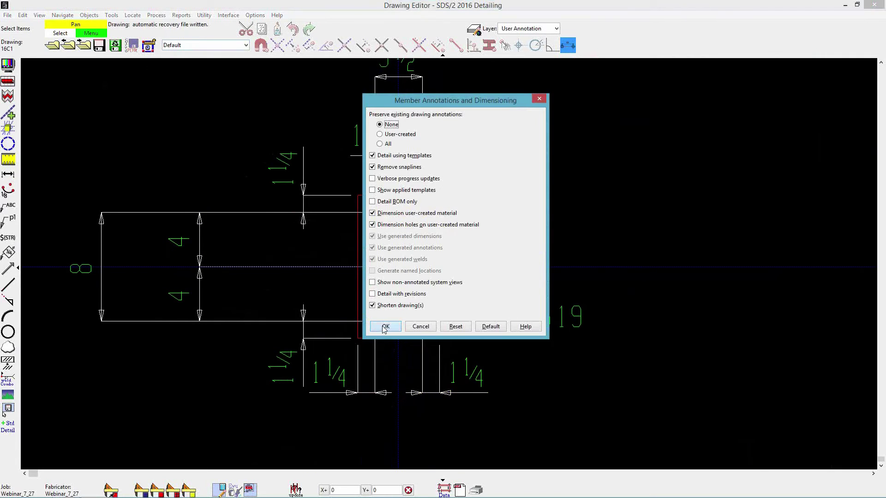
pyautogui.click(386, 327)
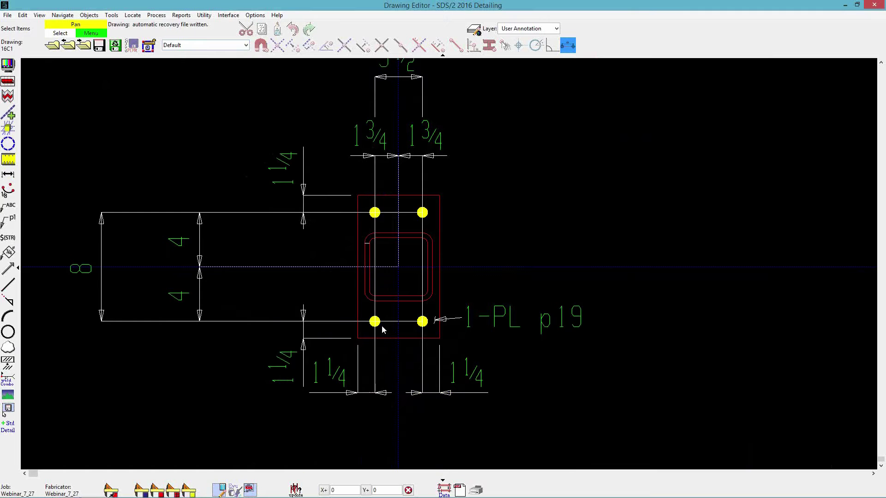
pyautogui.scroll(-3, 382, 329)
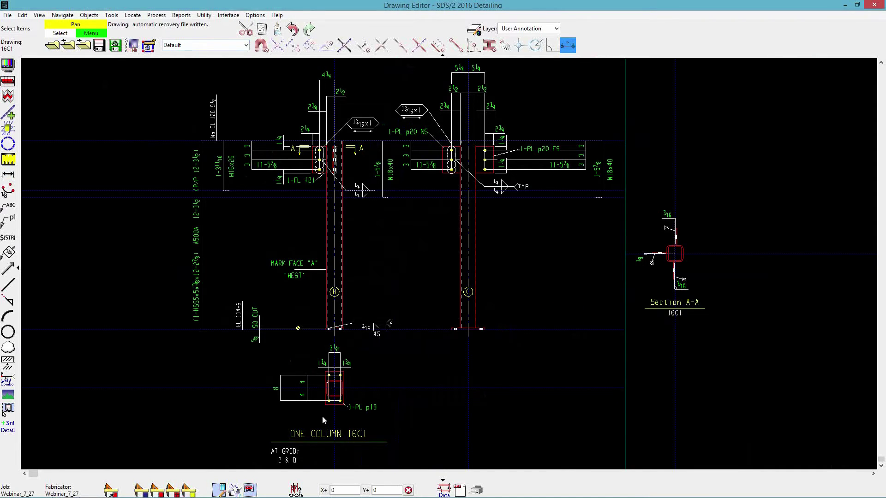
pyautogui.scroll(3, 322, 417)
pyautogui.moveTo(322, 414); pyautogui.dragTo(452, 352, button='middle')
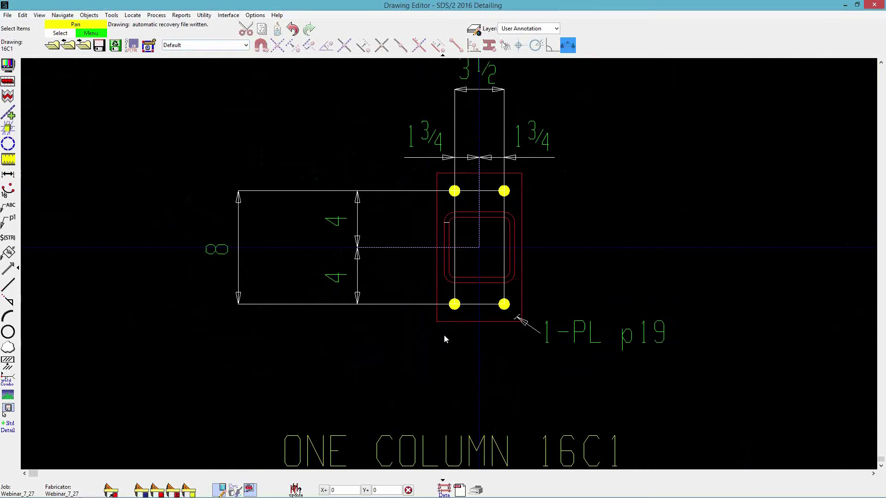
# Examine the template rule options, including Disable Template, for the right 1 3/4 dimension above base plate p19.
pyautogui.click(544, 138)
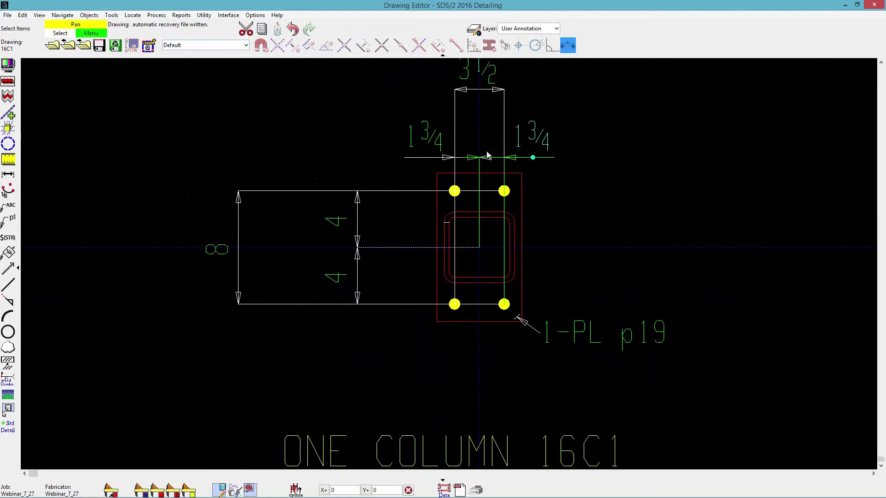
pyautogui.rightClick(540, 137)
pyautogui.moveTo(567, 154)
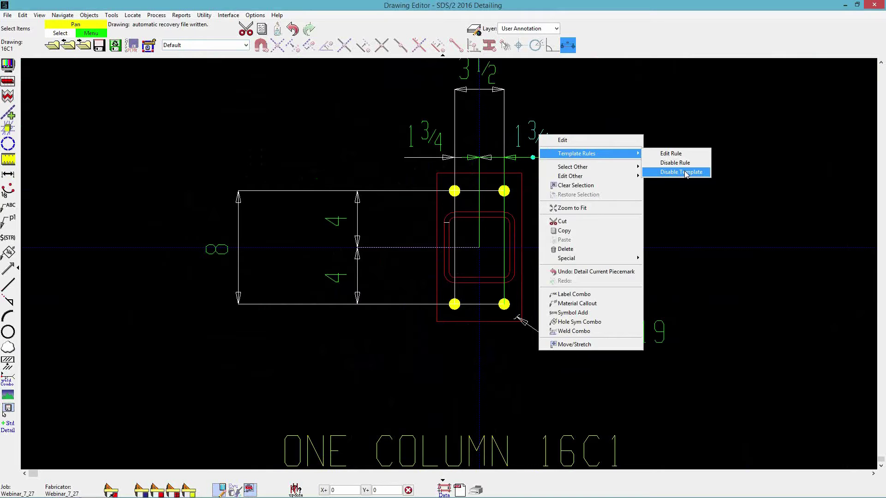
pyautogui.click(256, 414)
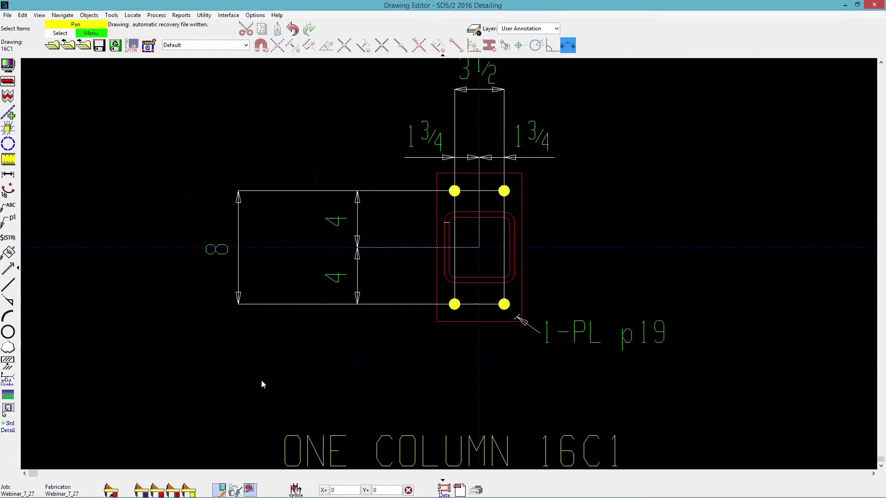
# Save the changes to column 16C1 and open the detail drawing of beam 1B5.
pyautogui.click(51, 45)
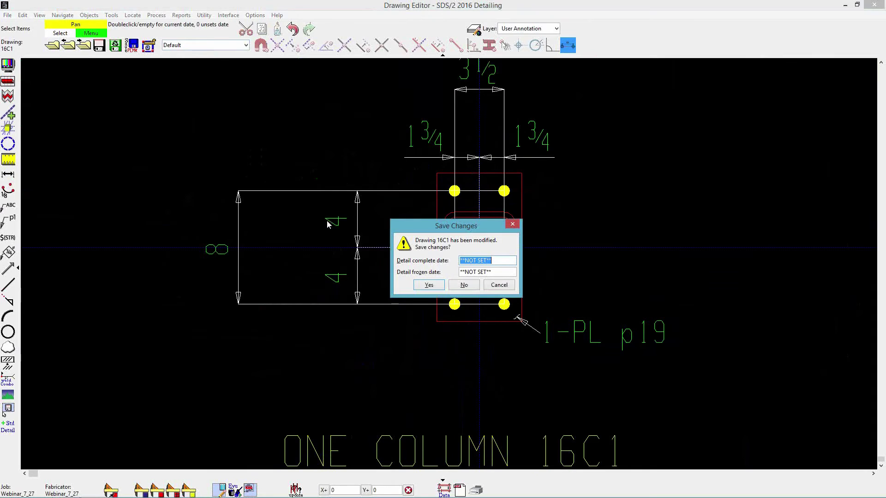
pyautogui.click(430, 286)
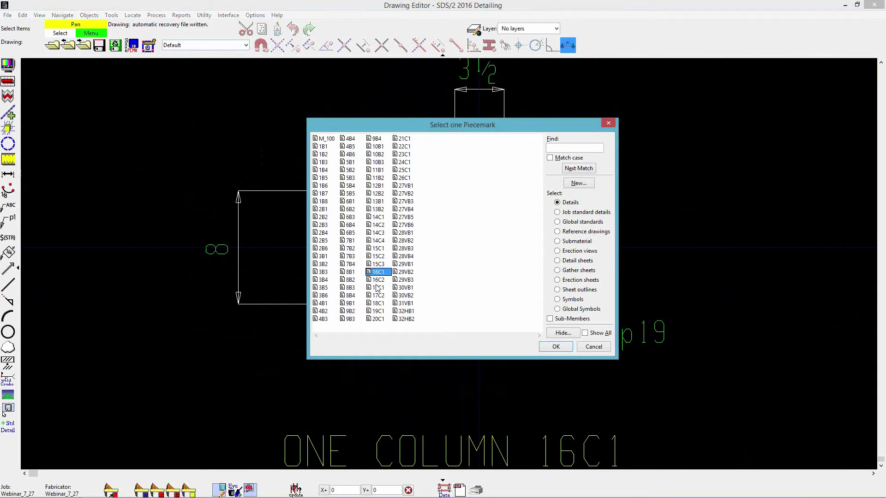
pyautogui.doubleClick(323, 178)
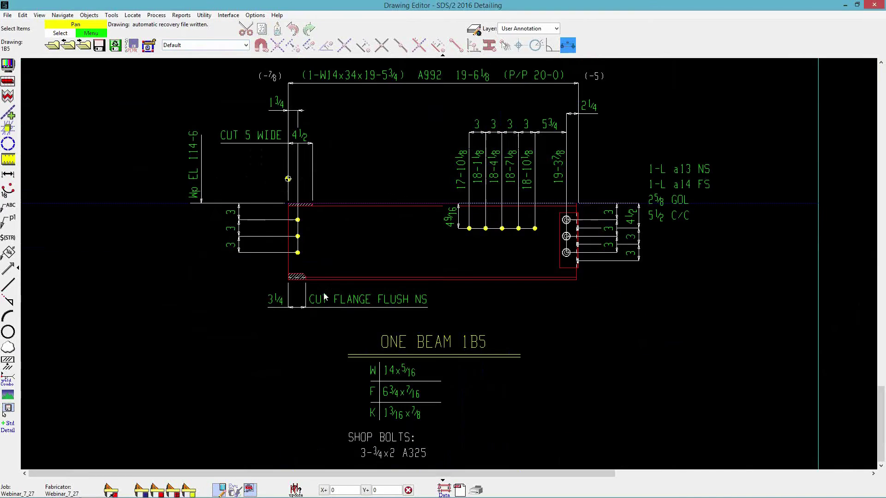
# Open the template rule behind the CUT FLANGE FLUSH NS label at beam 1B5's lower-left flange cut for editing.
pyautogui.scroll(2, 319, 318)
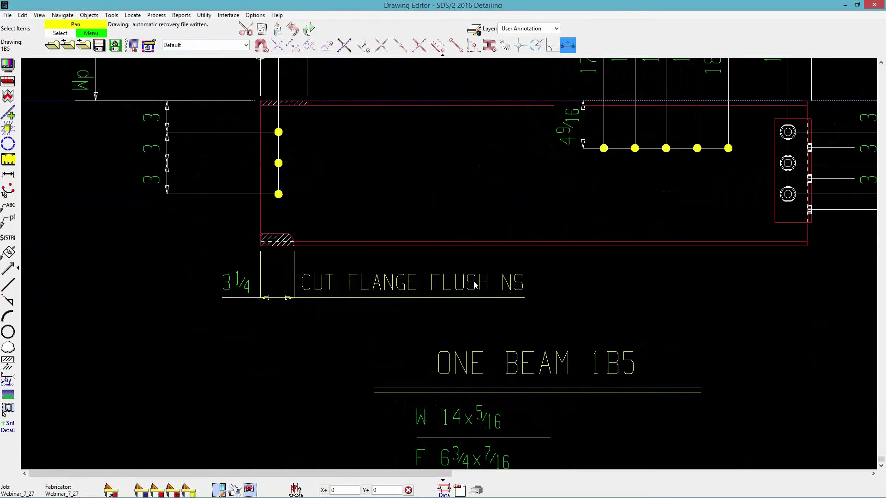
pyautogui.click(442, 288)
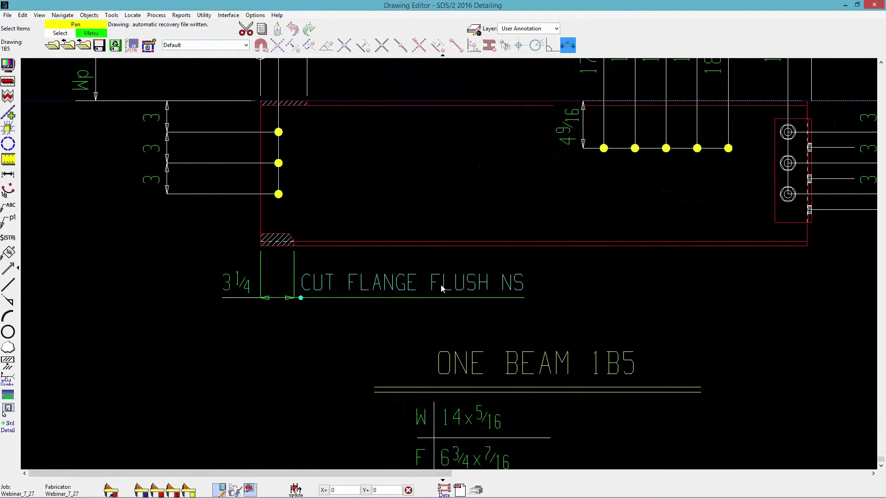
pyautogui.rightClick(442, 289)
pyautogui.moveTo(472, 89)
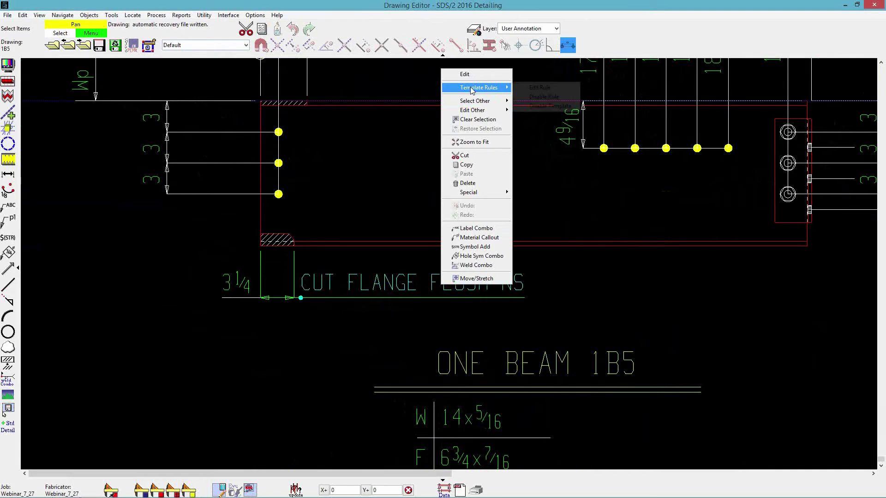
pyautogui.click(538, 87)
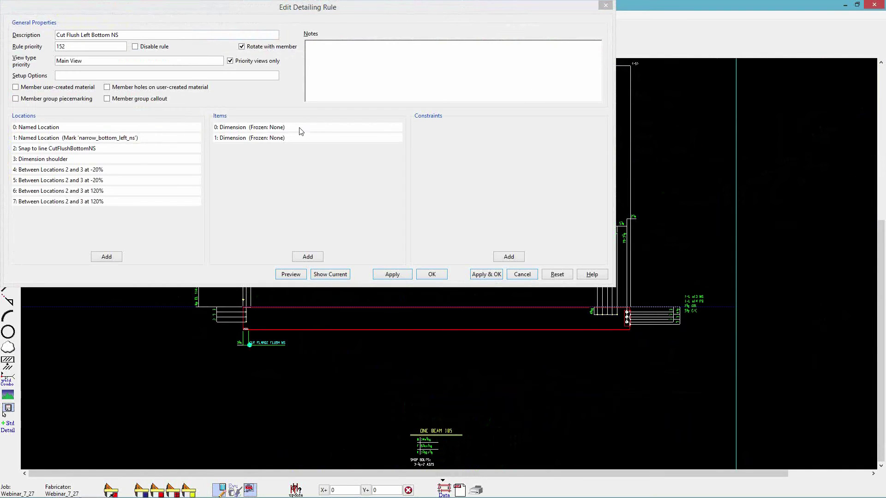
# Replace the primary label text of the rule's second Dimension item with CUT AND GRIND and accept the rule.
pyautogui.click(296, 139)
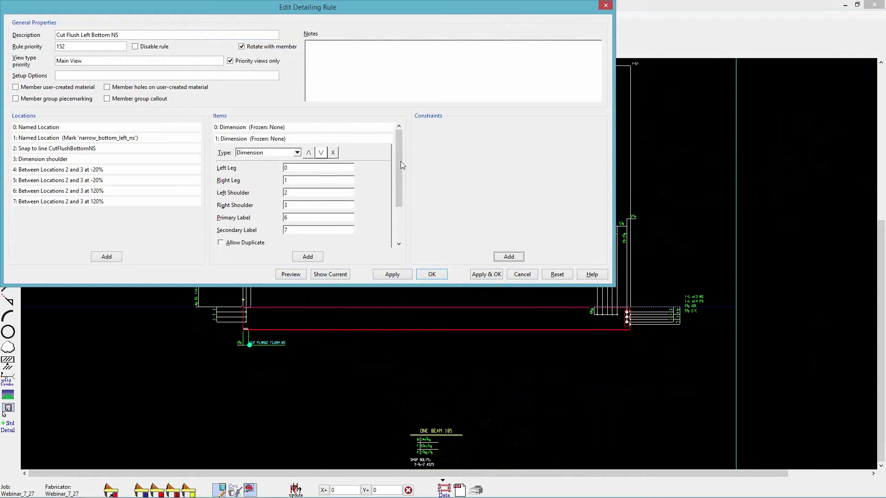
pyautogui.scroll(-1, 399, 155)
pyautogui.moveTo(400, 154); pyautogui.dragTo(400, 195)
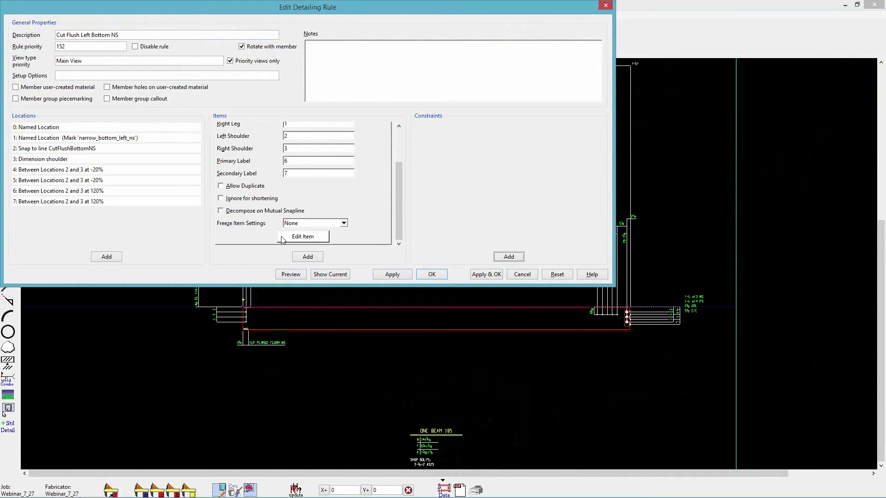
pyautogui.click(282, 238)
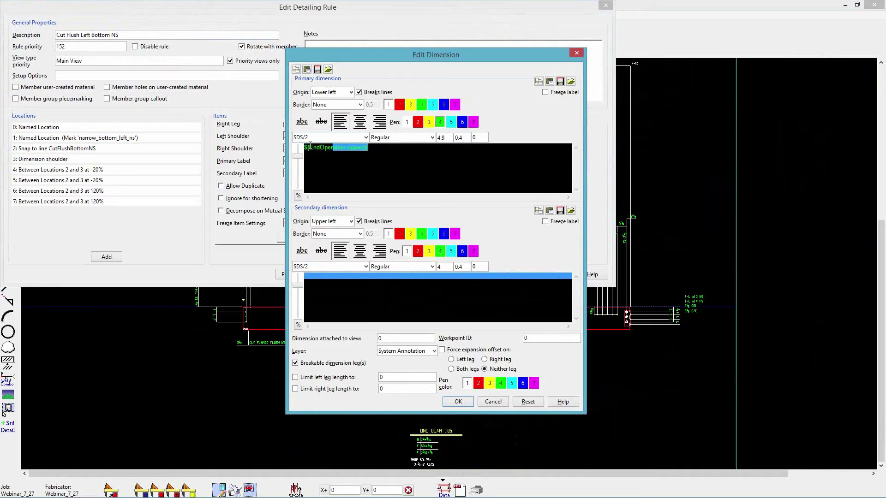
pyautogui.moveTo(295, 157); pyautogui.dragTo(295, 164)
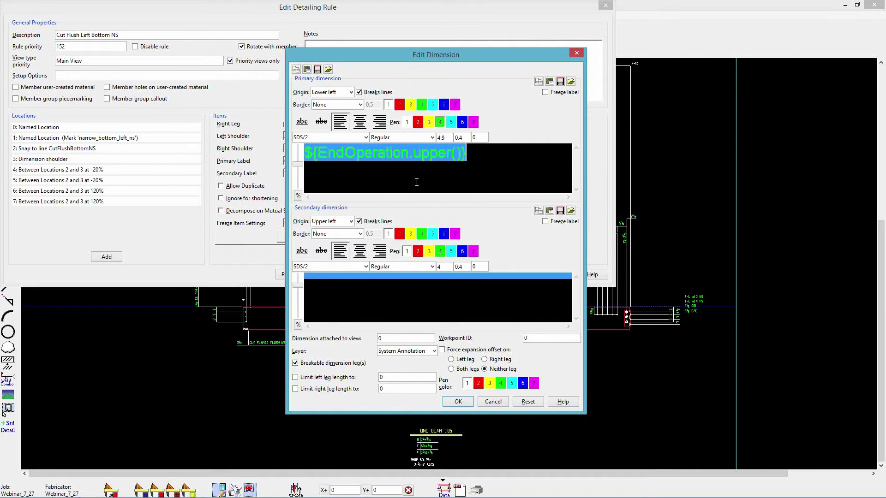
pyautogui.press('BackSpace')
pyautogui.write('CUT')
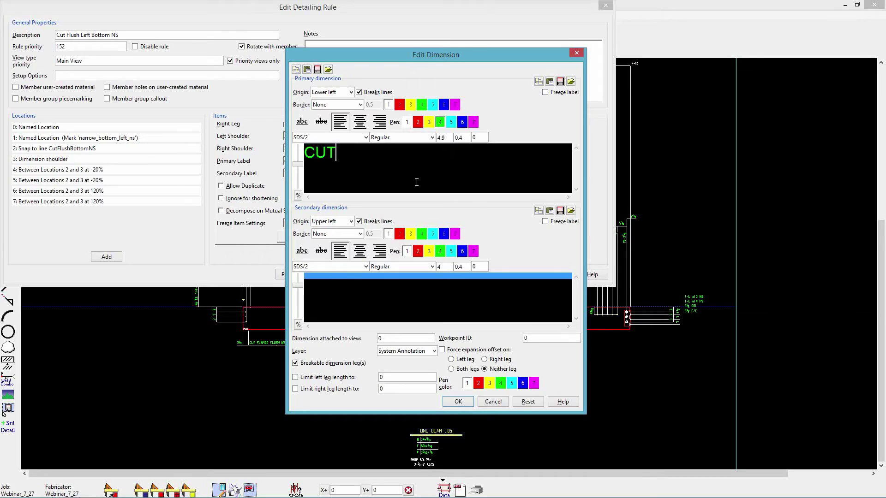
pyautogui.write(' AND GRIND')
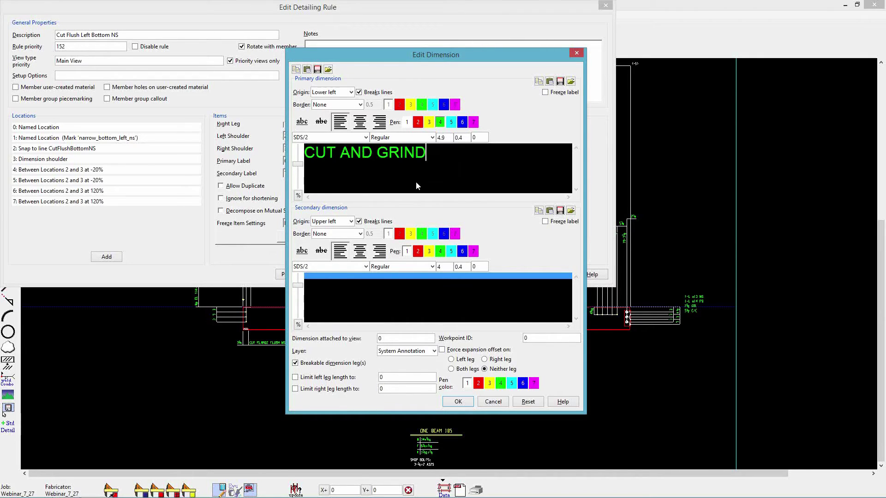
pyautogui.click(459, 401)
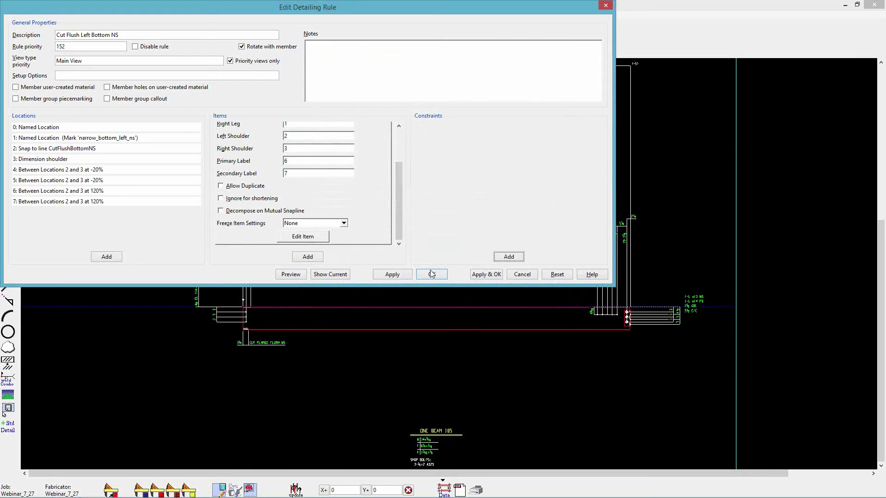
pyautogui.click(432, 274)
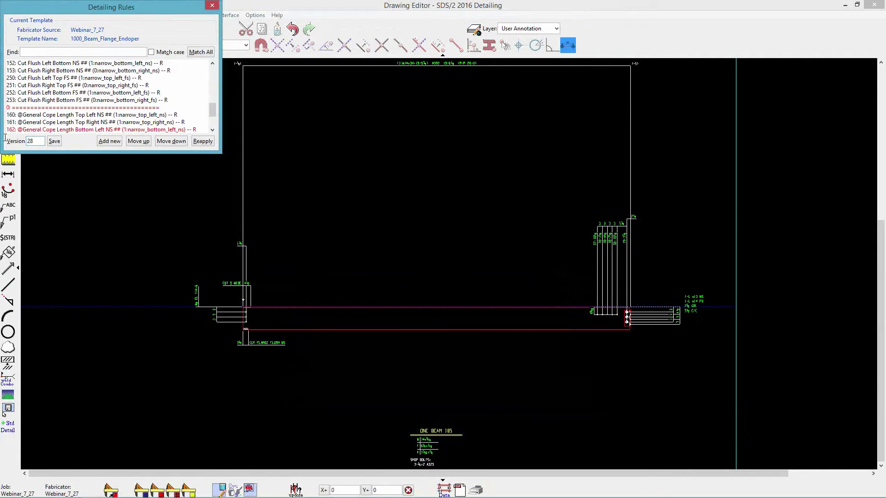
# Save the detailing rules by overwriting template 1000_Beam_Flange_Endoper and close the rule list.
pyautogui.click(55, 141)
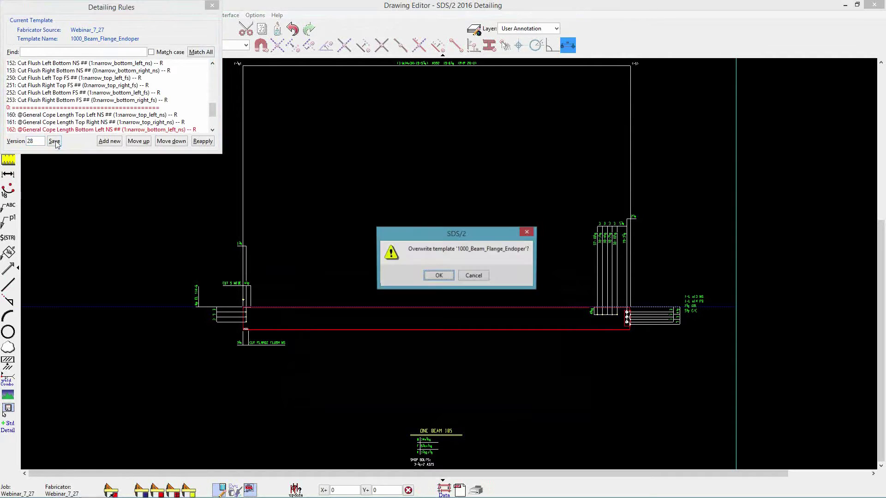
pyautogui.click(437, 276)
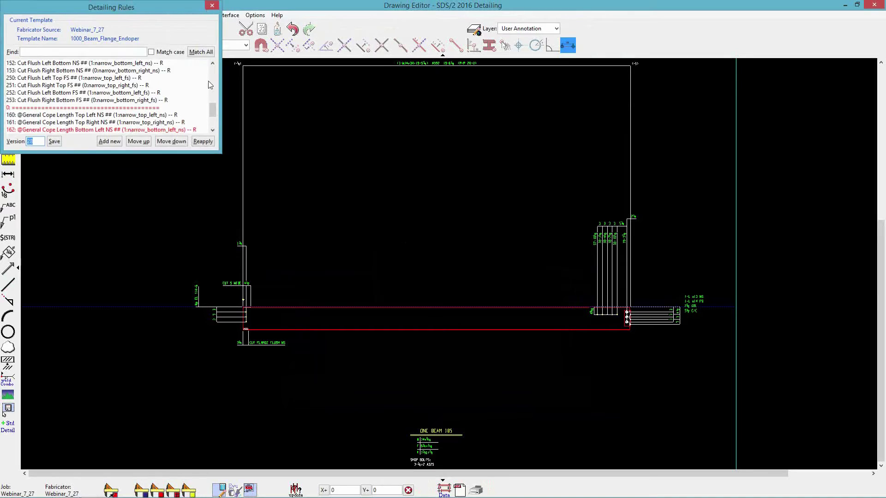
pyautogui.click(212, 6)
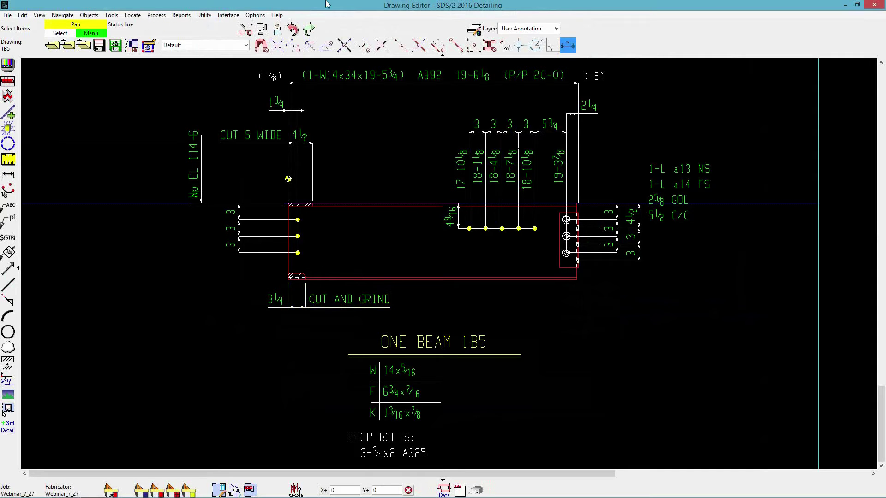
# Set the interval for automatically creating drawing recovery files to 1 minute in the User Options.
pyautogui.click(255, 15)
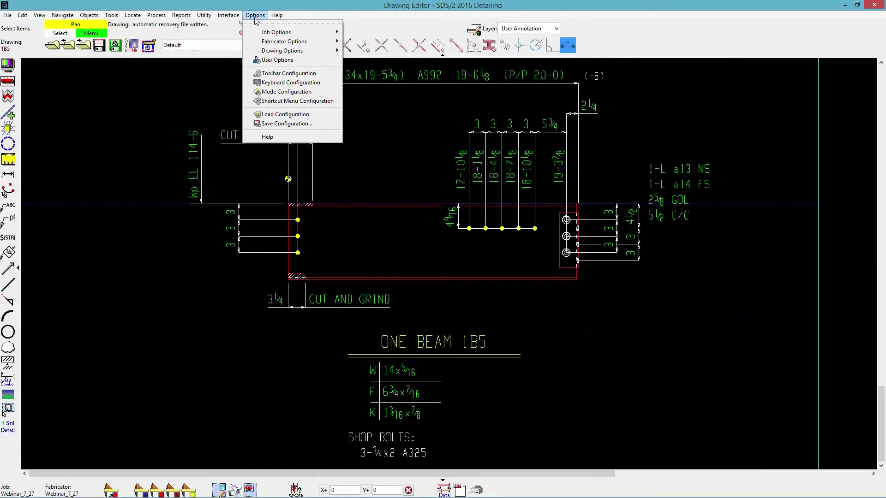
pyautogui.click(267, 62)
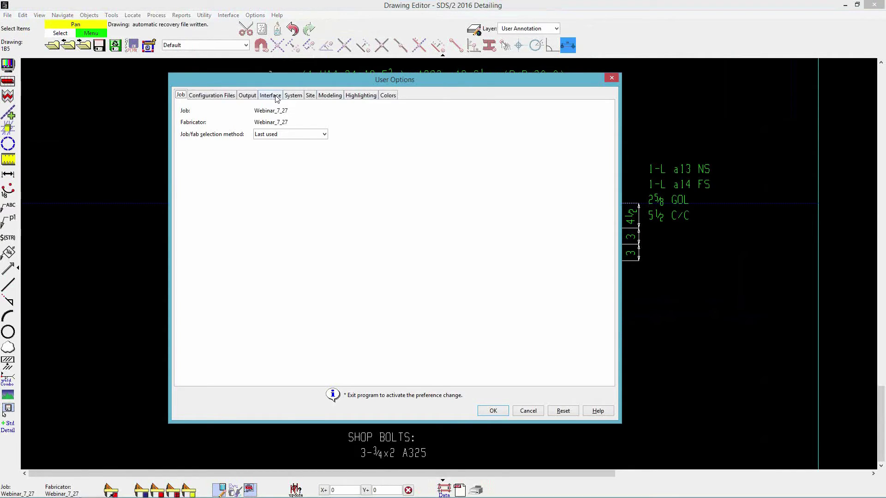
pyautogui.click(277, 97)
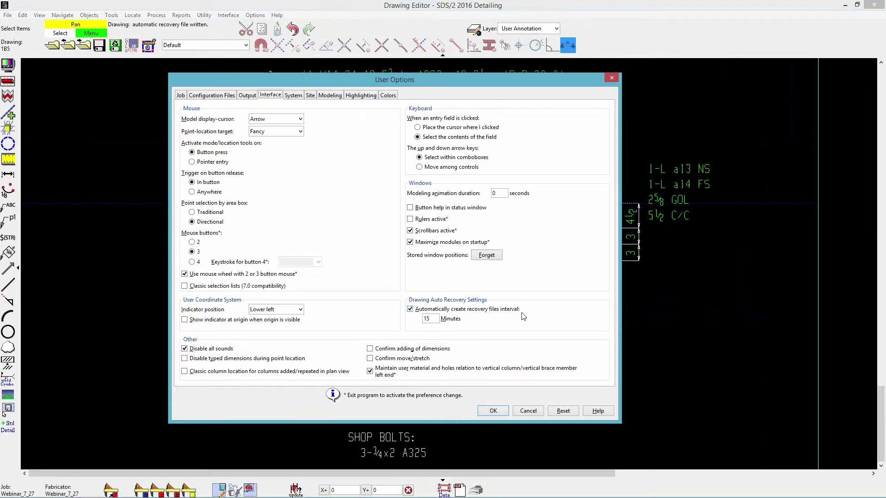
pyautogui.click(432, 318)
pyautogui.write('1')
pyautogui.click(497, 413)
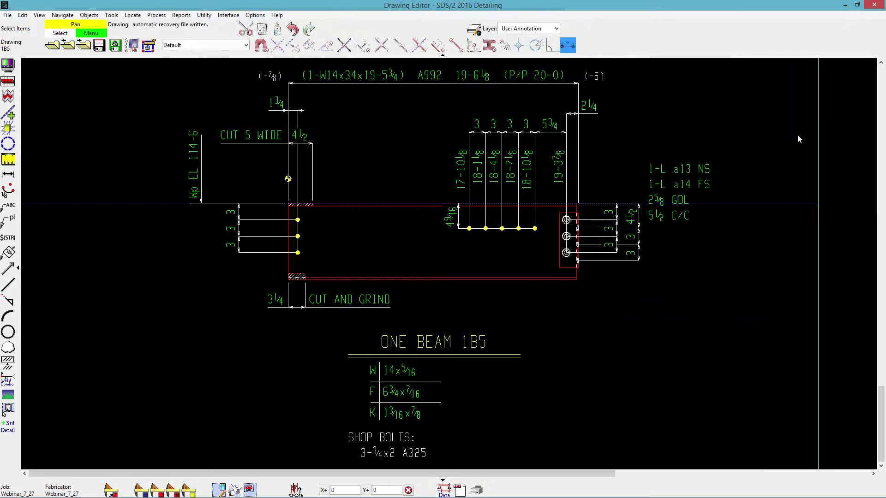
# Save the changes to beam 1B5 and open the detail drawing of beam 2B1.
pyautogui.click(68, 45)
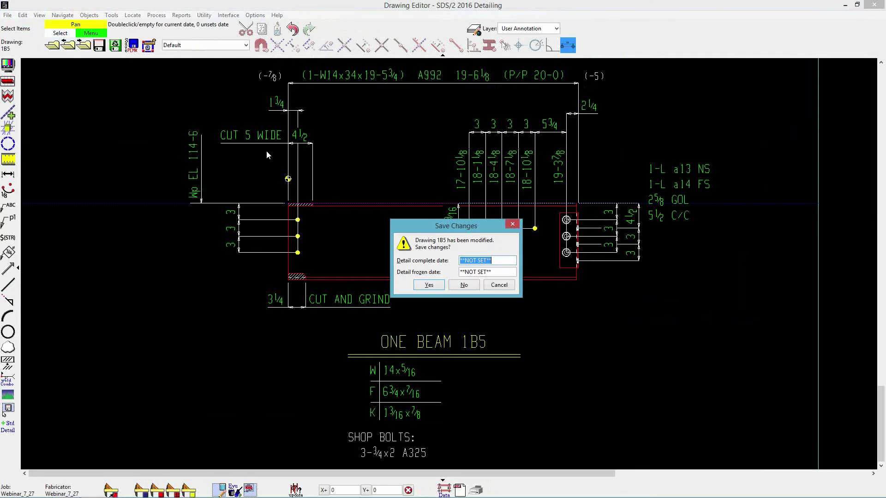
pyautogui.click(429, 284)
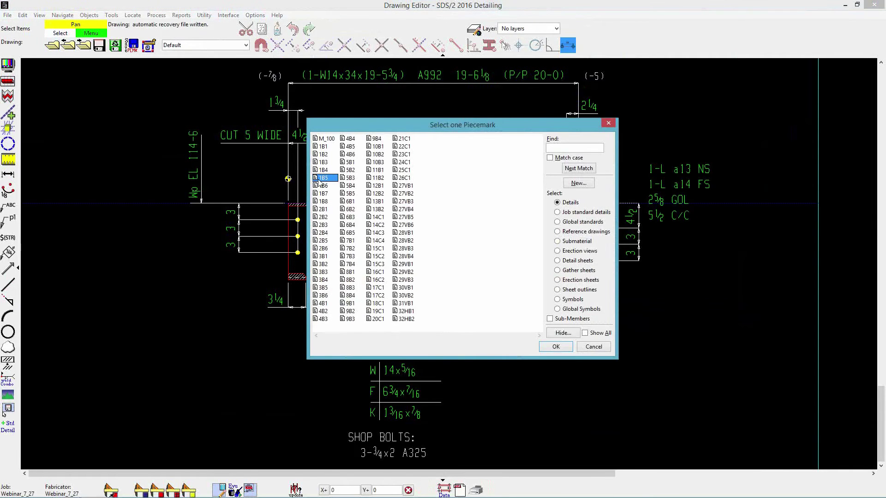
pyautogui.click(324, 211)
pyautogui.doubleClick(323, 212)
pyautogui.moveTo(360, 334); pyautogui.dragTo(289, 320, button='middle')
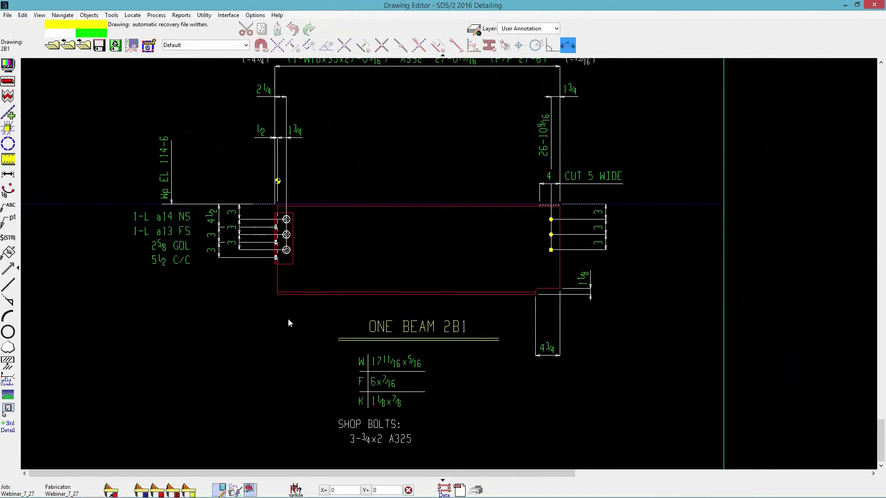
# Move the clip angle callout further out from beam 2B1's left end, and shift the 2 1/4, 1/2 and 1 3/4 dimensions above that end.
pyautogui.moveTo(166, 231); pyautogui.dragTo(105, 259)
pyautogui.moveTo(262, 90); pyautogui.dragTo(343, 96)
pyautogui.moveTo(299, 137); pyautogui.dragTo(298, 163)
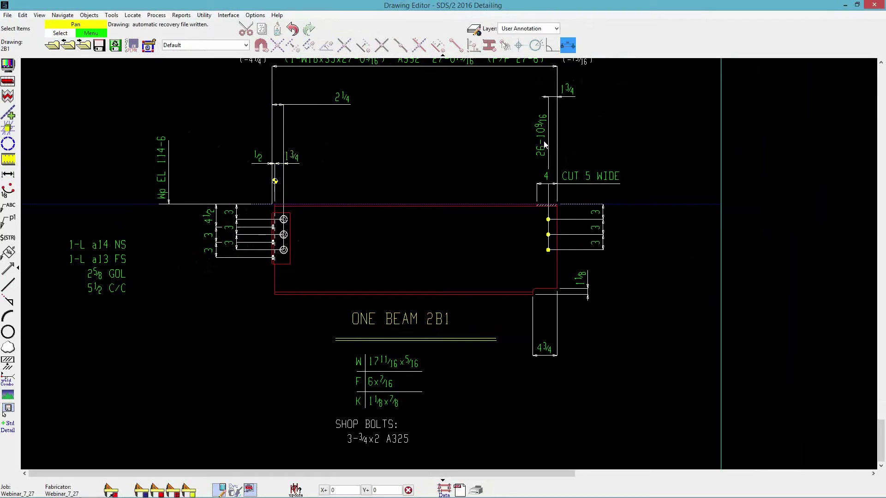
# Raise the 26-10 9/16 dimension and the overall length dimension, and move the CUT 5 WIDE label further right of beam 2B1.
pyautogui.moveTo(535, 142); pyautogui.dragTo(533, 124)
pyautogui.scroll(-2, 585, 159)
pyautogui.moveTo(586, 158); pyautogui.dragTo(564, 193, button='middle')
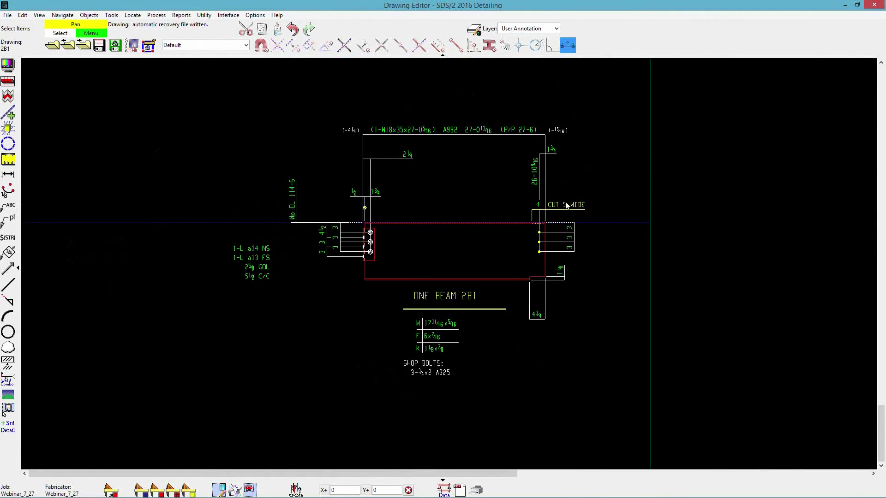
pyautogui.moveTo(565, 204); pyautogui.dragTo(604, 204)
pyautogui.moveTo(449, 125); pyautogui.dragTo(450, 108)
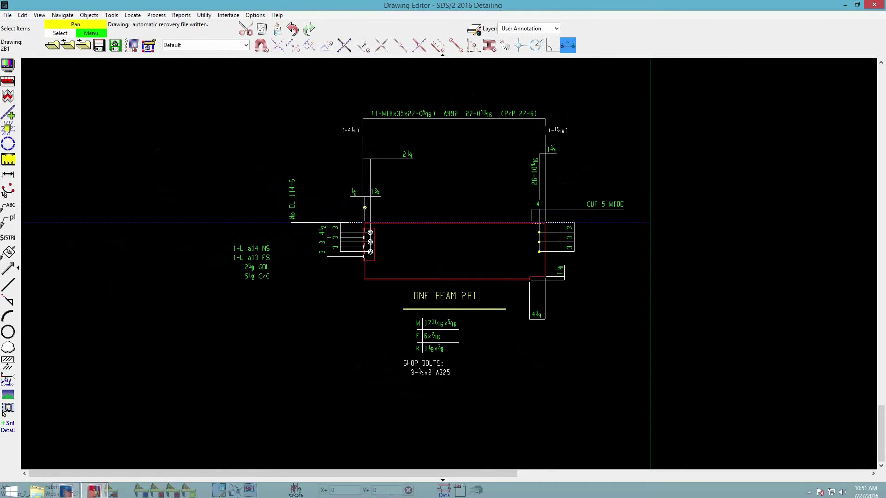
# In File Explorer, browse to C:\ProgramData\SDS2_2016\jobs\Webinar_7_27\pcm and look through its files for the drawing recovery files.
pyautogui.click(41, 492)
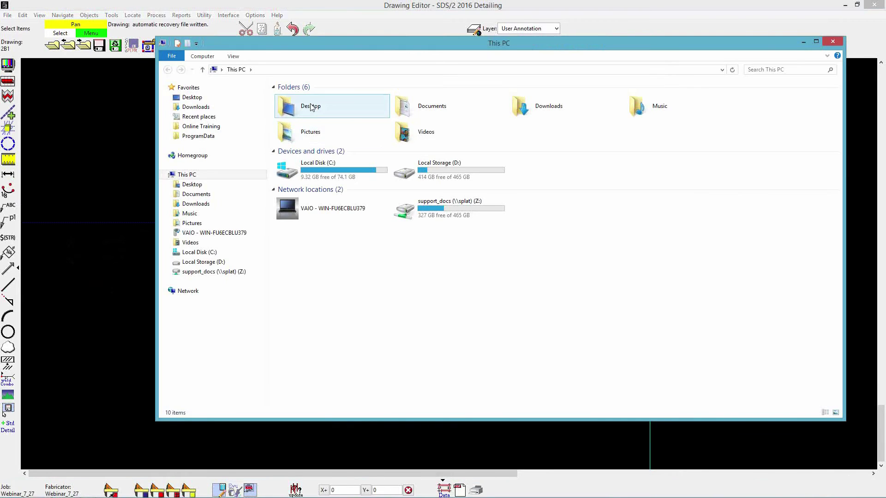
pyautogui.doubleClick(314, 167)
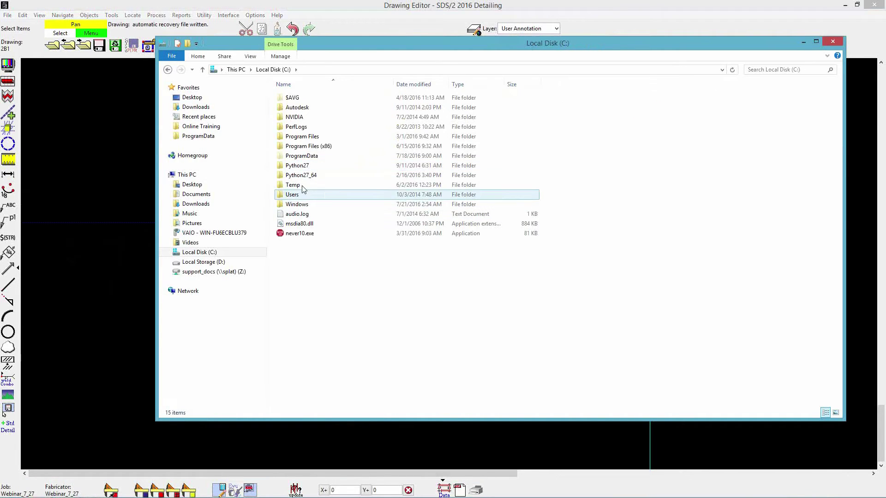
pyautogui.doubleClick(304, 156)
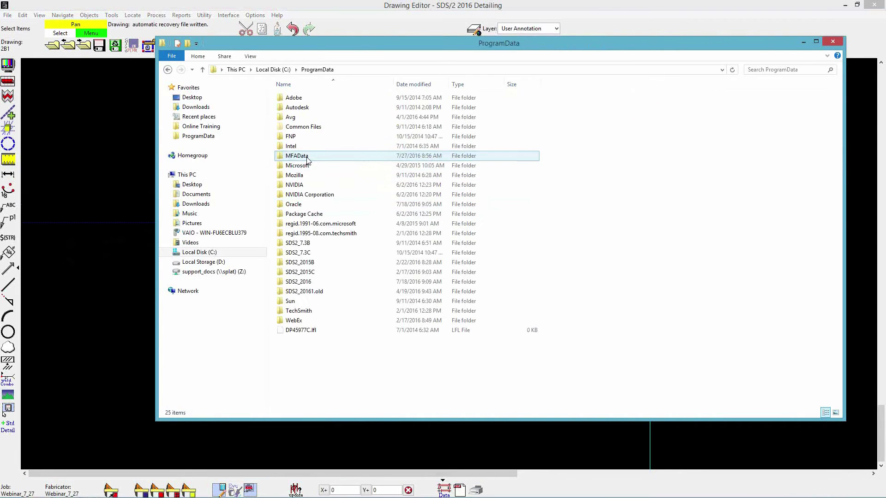
pyautogui.doubleClick(305, 282)
pyautogui.scroll(-2, 301, 279)
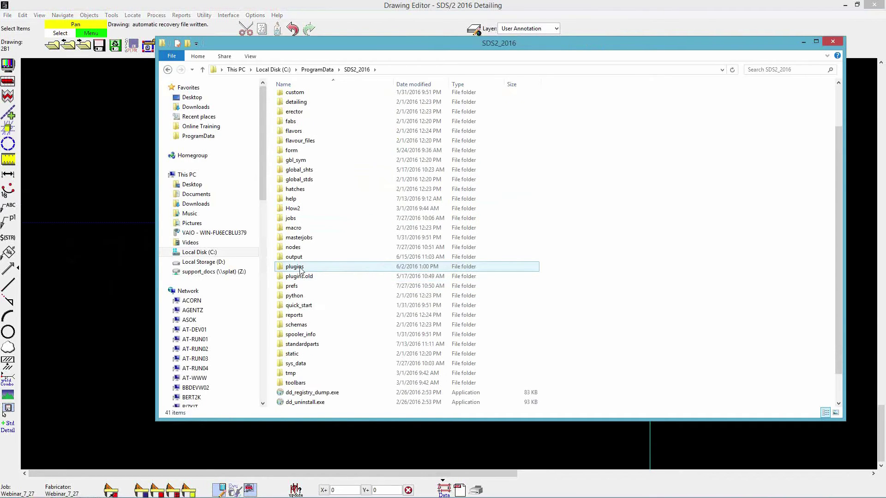
pyautogui.doubleClick(295, 219)
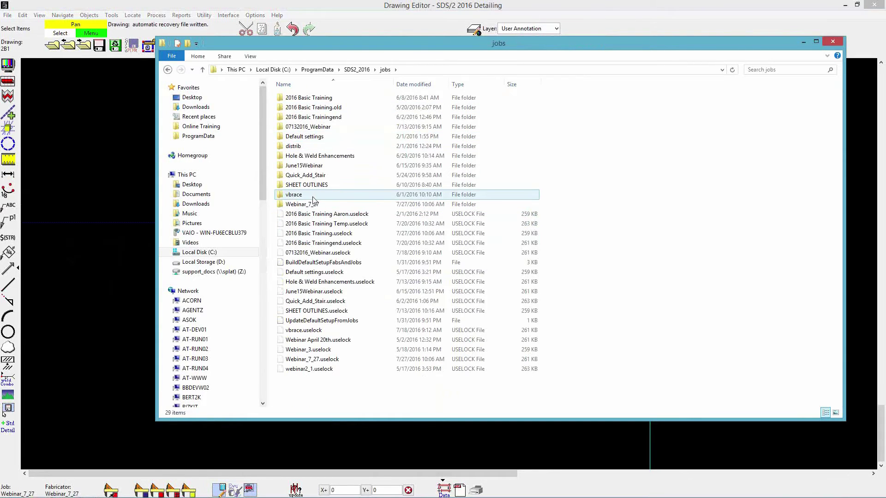
pyautogui.click(309, 205)
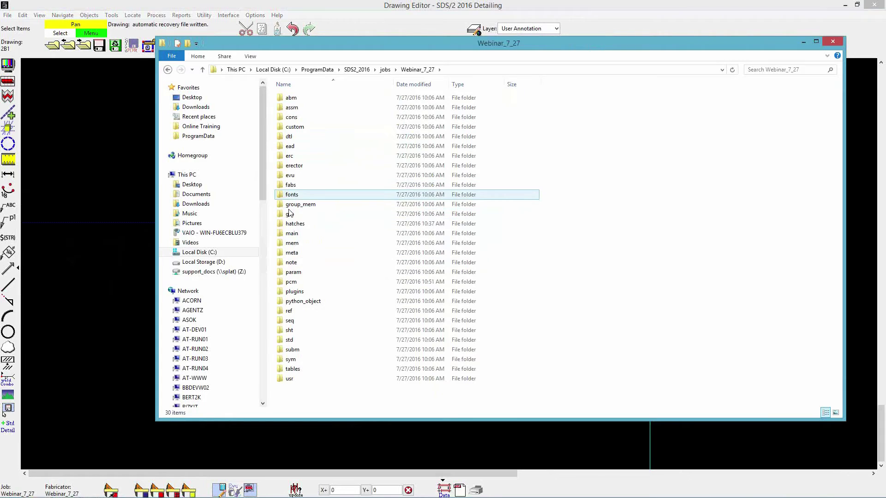
pyautogui.doubleClick(292, 281)
pyautogui.scroll(-9, 311, 277)
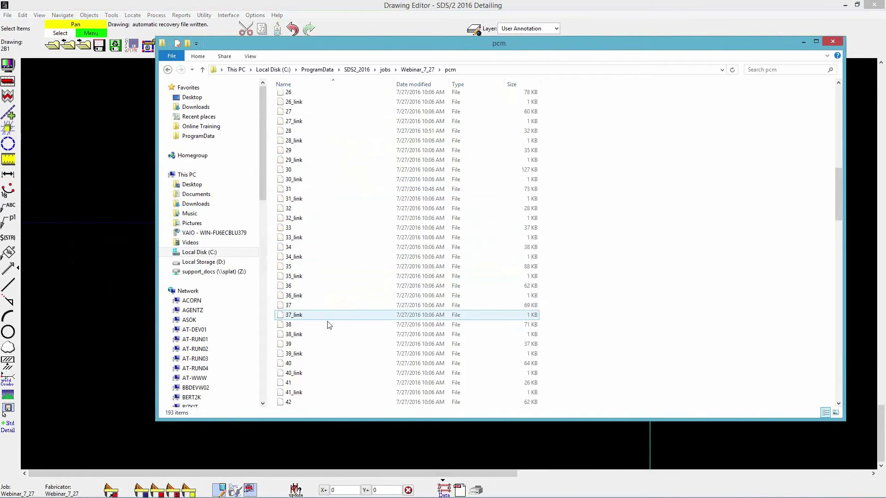
pyautogui.scroll(-1, 329, 323)
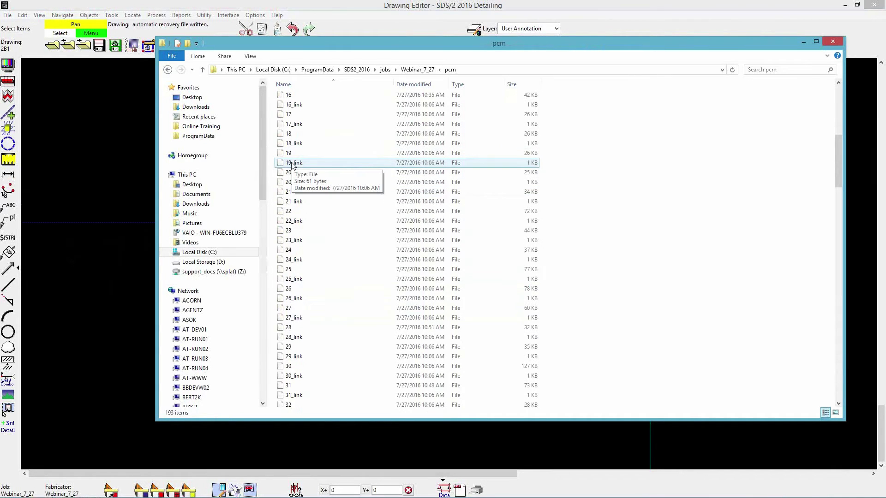
# Return to the beam 2B1 drawing and move the overall length dimension further above the beam.
pyautogui.click(101, 180)
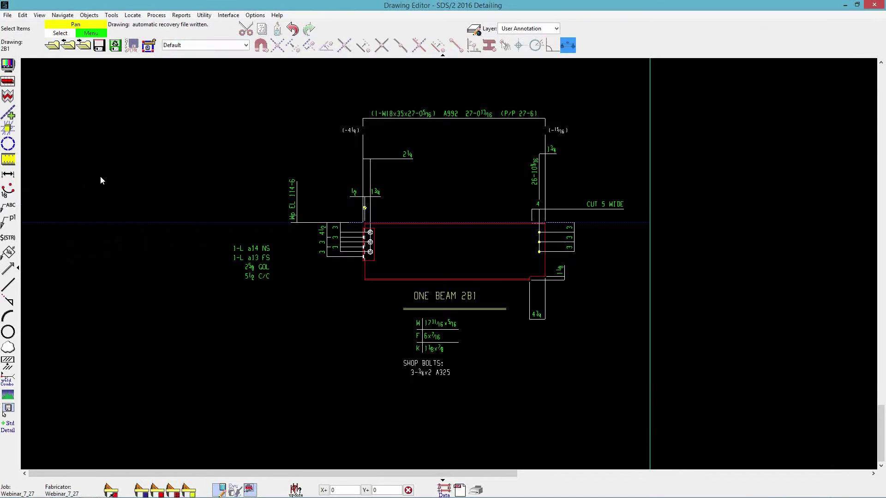
pyautogui.moveTo(424, 114); pyautogui.dragTo(422, 93)
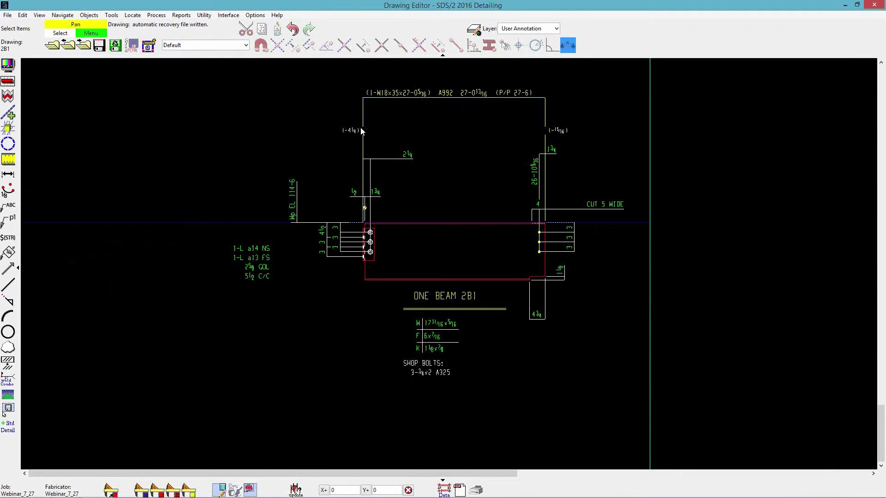
# Lower the overall length dimension above beam 2B1, nudge the (-4 1/4) label, and move the right end's 1 3/4 dimension text outward.
pyautogui.moveTo(350, 133); pyautogui.dragTo(348, 135)
pyautogui.moveTo(428, 95); pyautogui.dragTo(429, 111)
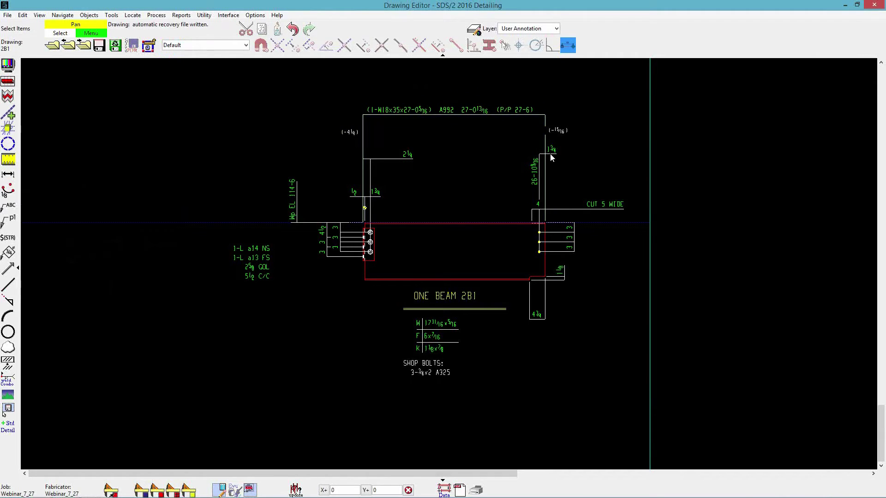
pyautogui.moveTo(554, 156); pyautogui.dragTo(536, 196)
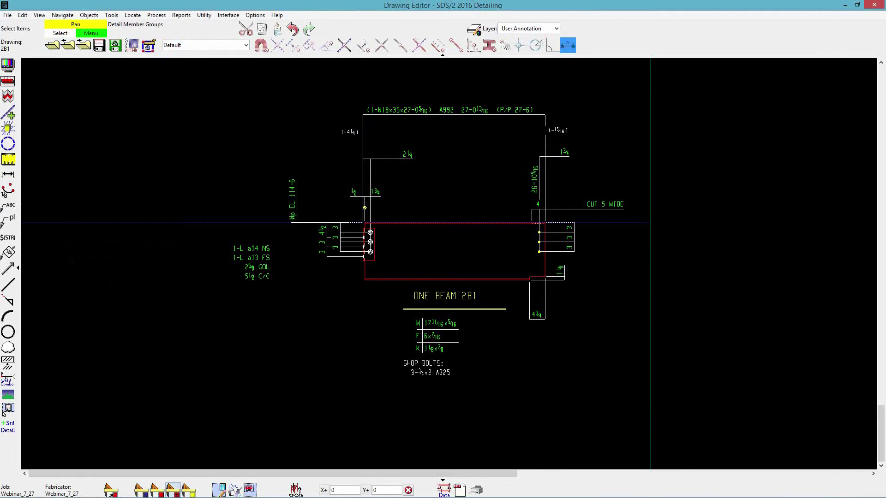
# Check the pcm folder in File Explorer for the 19_AutoSaved recovery file, and return to the beam 2B1 drawing.
pyautogui.click(47, 487)
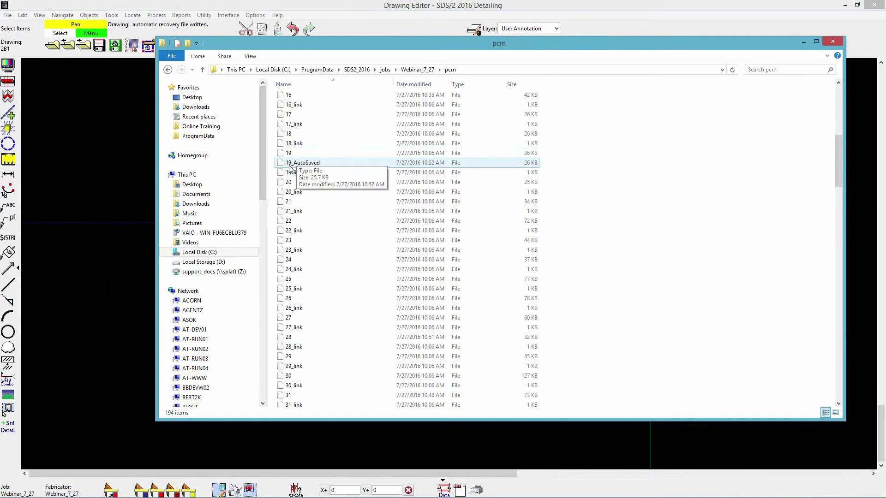
pyautogui.click(93, 123)
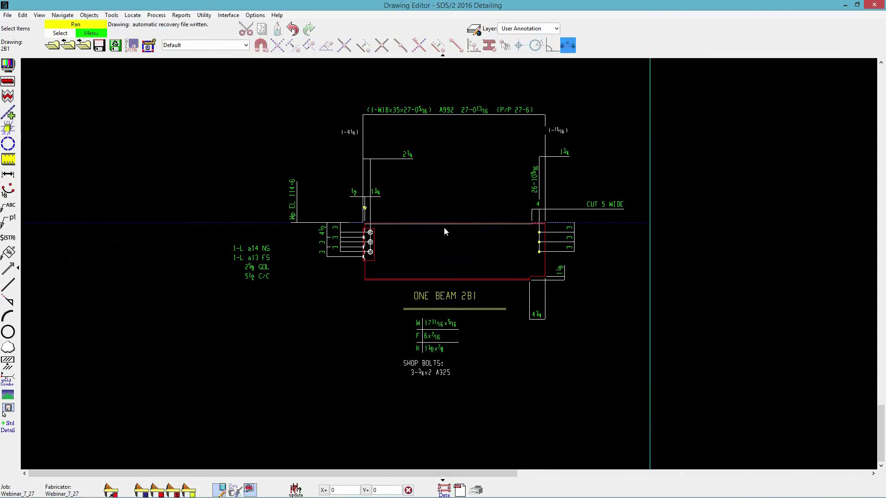
# Force the Drawing Editor process to end through Task Manager to simulate a crash, and close Task Manager.
pyautogui.press('shift')
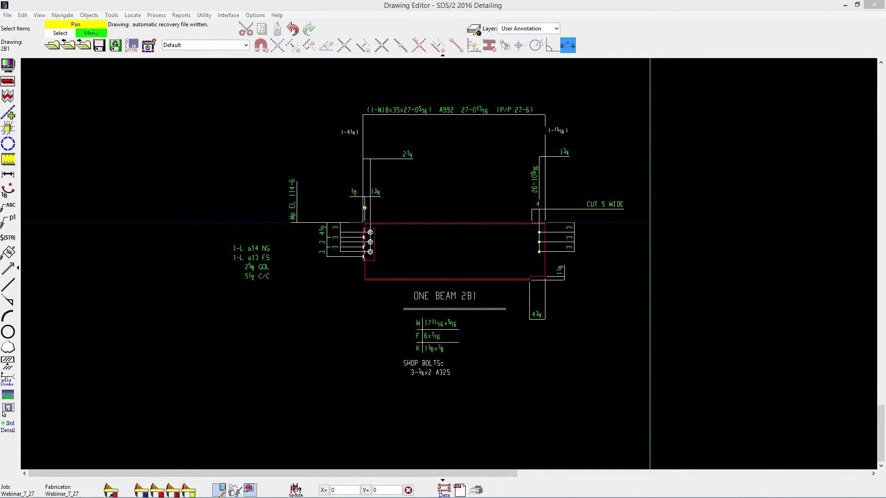
pyautogui.moveTo(885, 20); pyautogui.dragTo(477, 43)
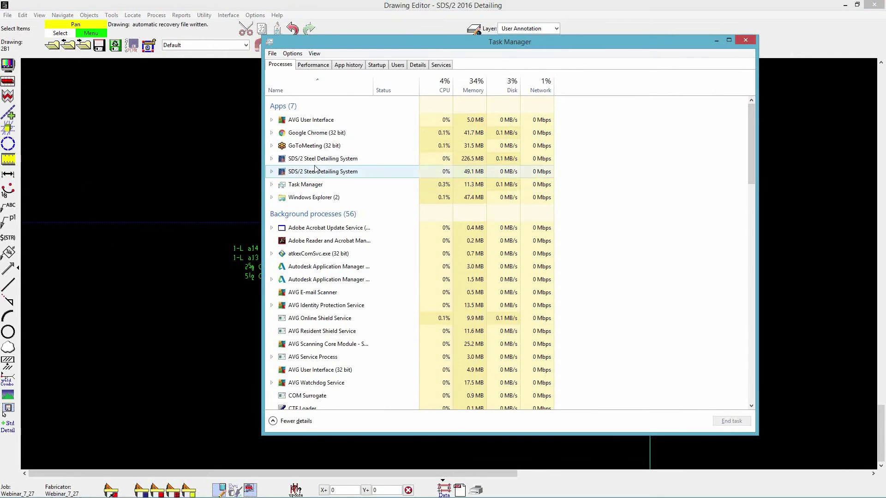
pyautogui.click(272, 159)
pyautogui.click(309, 172)
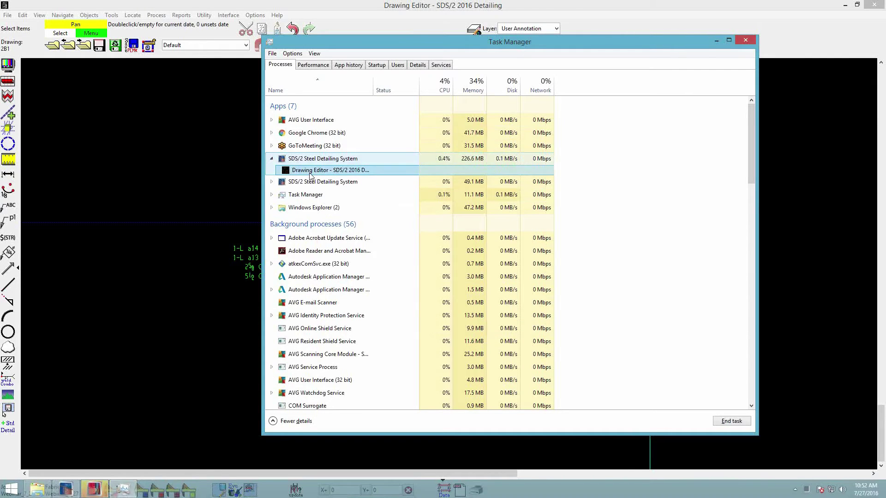
pyautogui.click(732, 421)
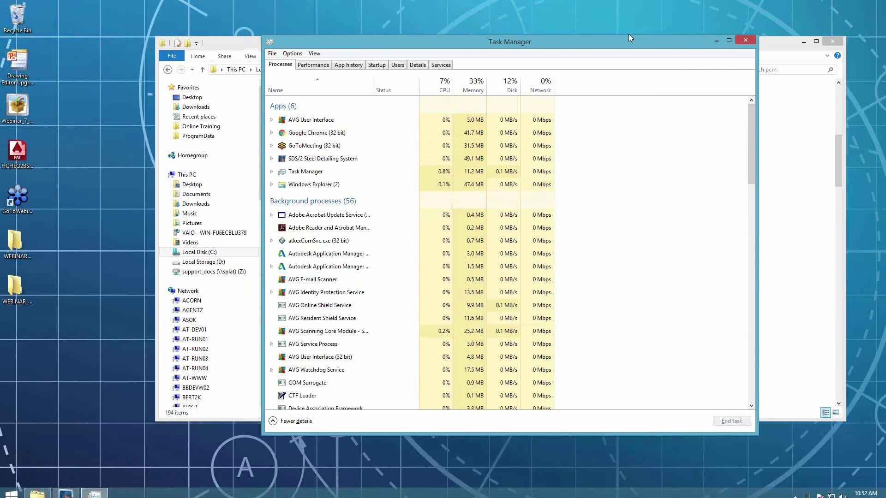
pyautogui.click(745, 40)
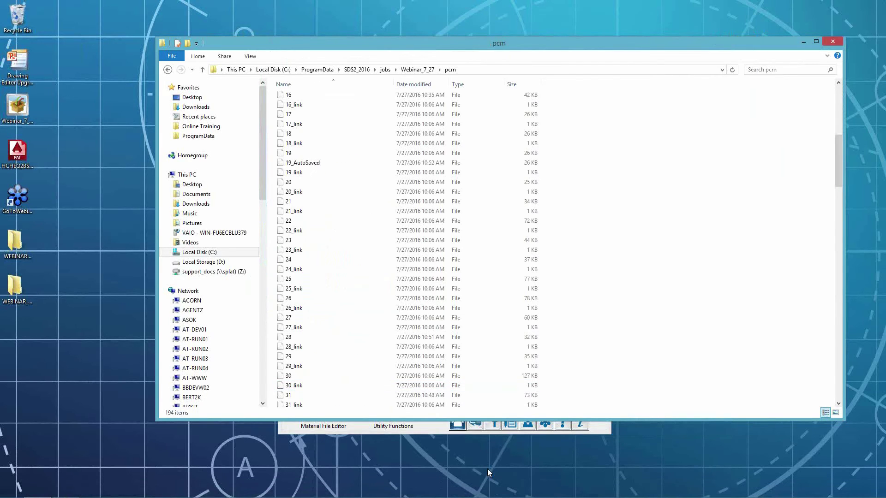
# Run the Verify and Fix Member File utility for the job from the SDS/2 main menu window and dismiss its report.
pyautogui.click(439, 432)
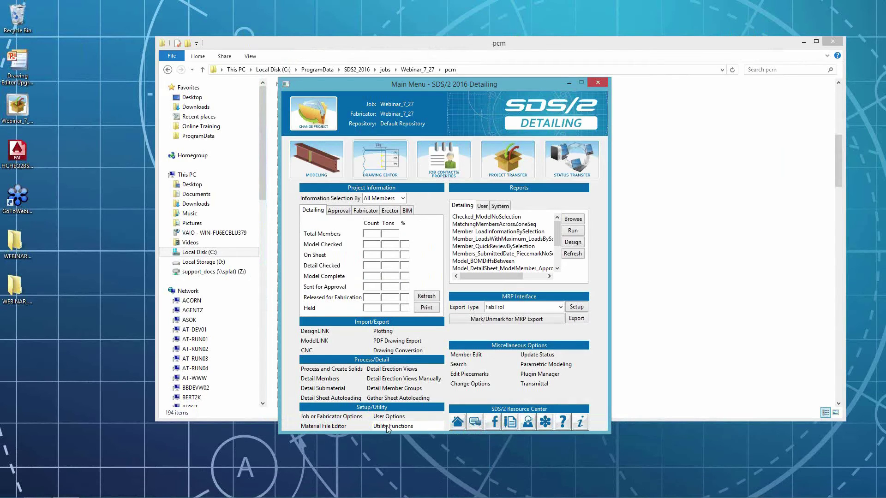
pyautogui.click(387, 428)
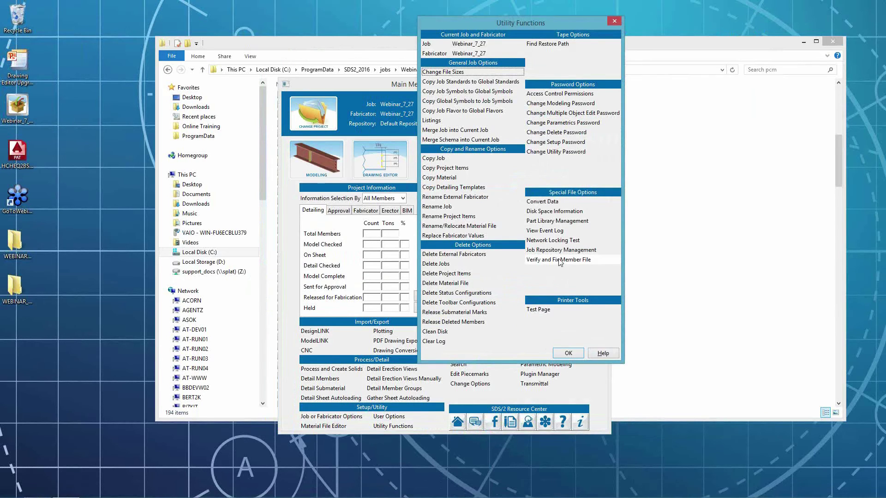
pyautogui.click(574, 261)
pyautogui.click(350, 203)
pyautogui.click(350, 214)
pyautogui.click(461, 337)
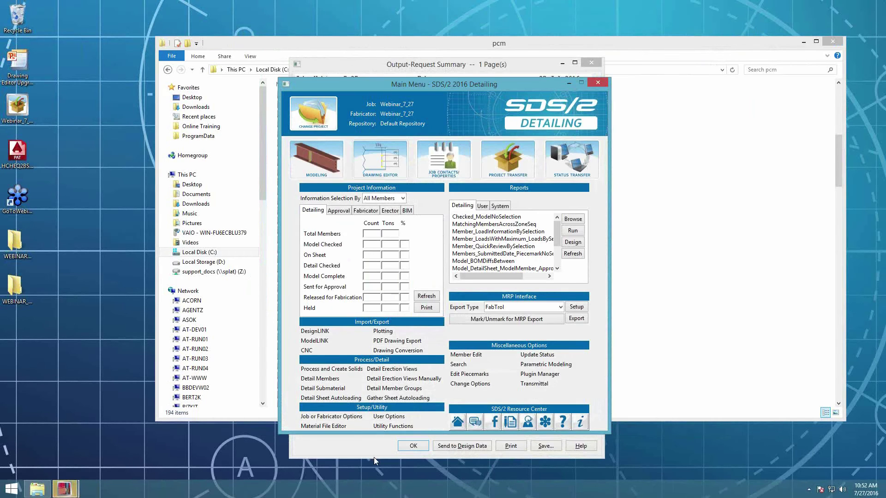
pyautogui.click(418, 446)
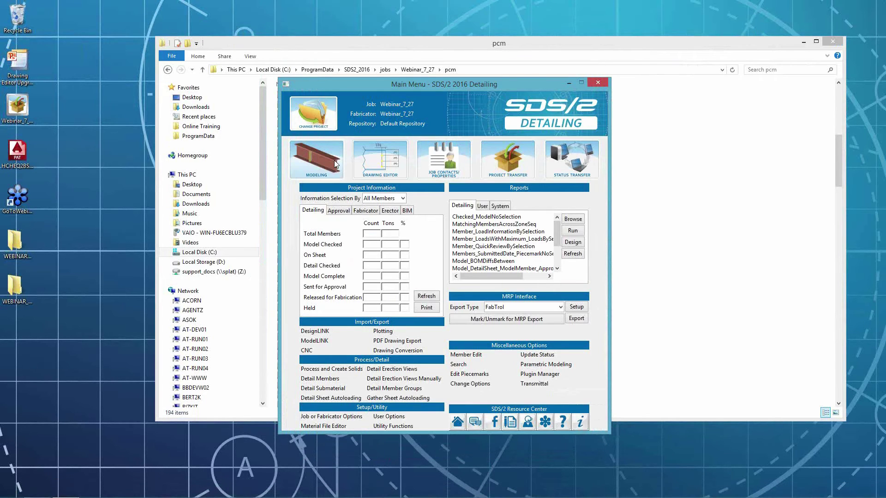
# Reopen the beam 2B1 detail in the Drawing Editor and restore the work from the auto-saved drawing.
pyautogui.click(381, 159)
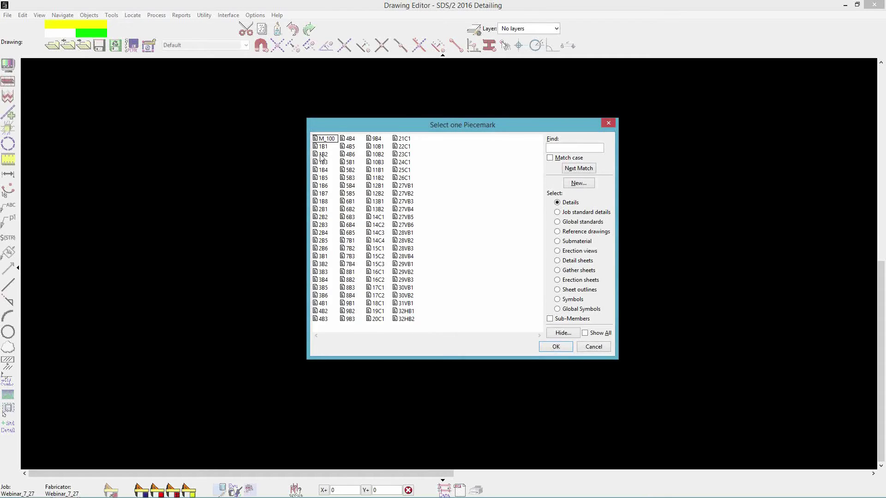
pyautogui.doubleClick(322, 209)
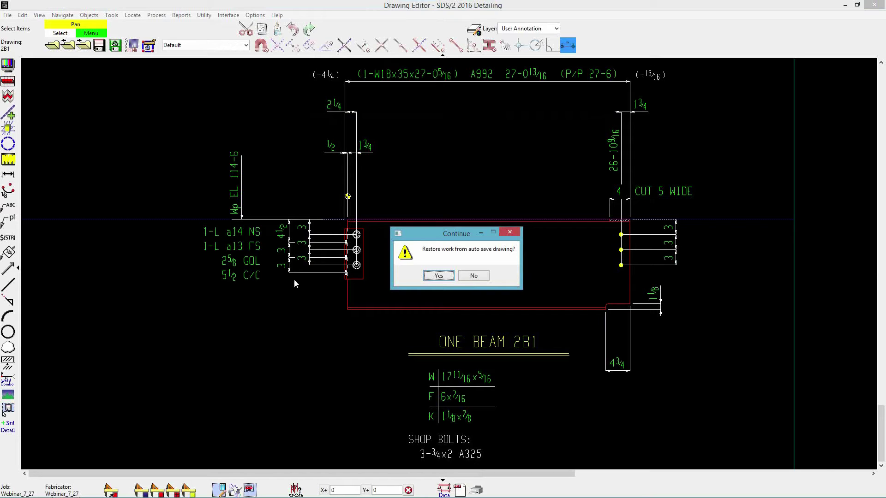
pyautogui.click(440, 277)
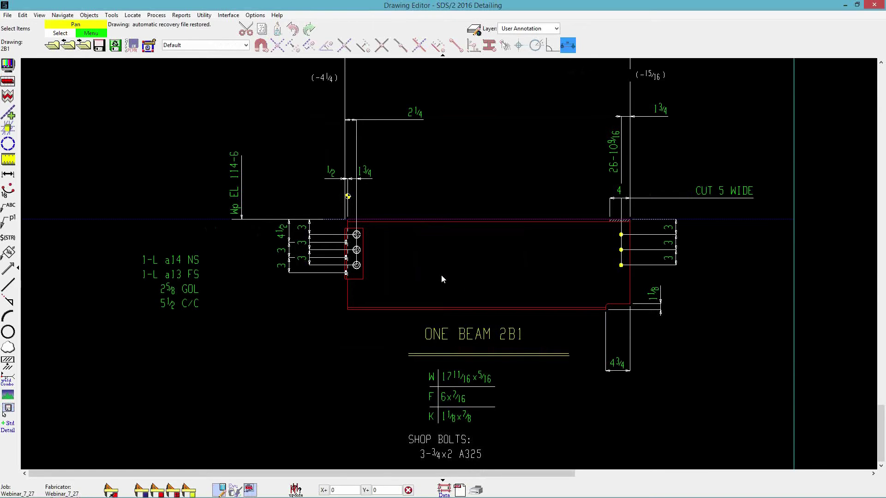
pyautogui.scroll(-3, 442, 277)
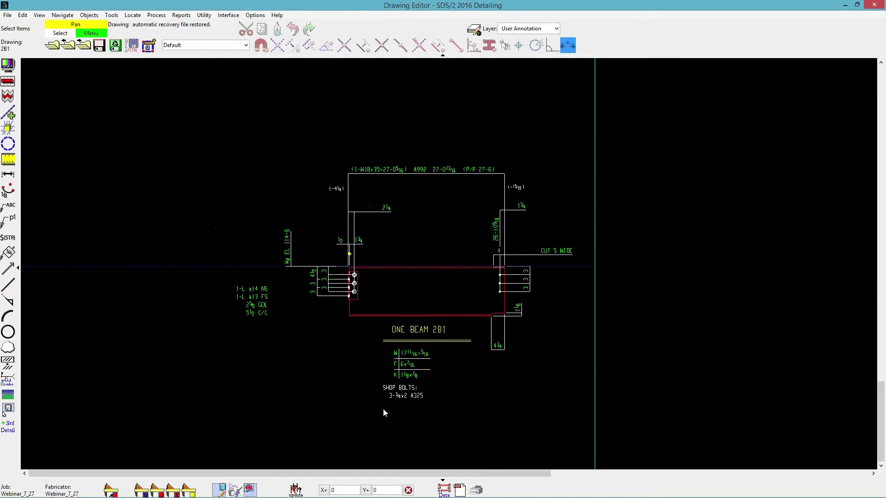
# Reload the 2B1 drawing without saving the restored changes.
pyautogui.click(83, 45)
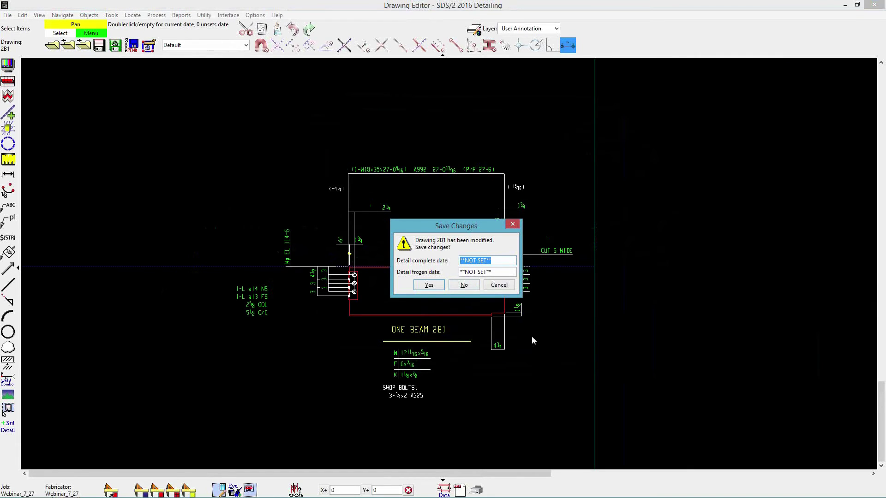
pyautogui.click(465, 290)
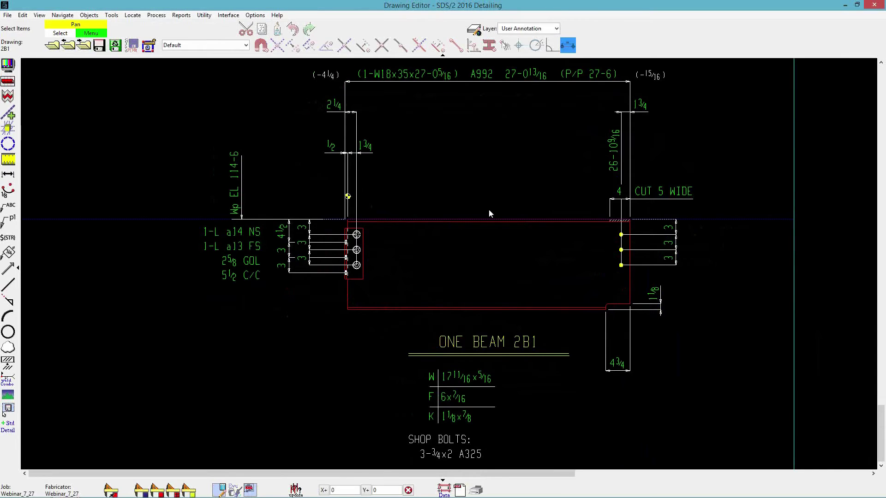
pyautogui.scroll(-1, 489, 209)
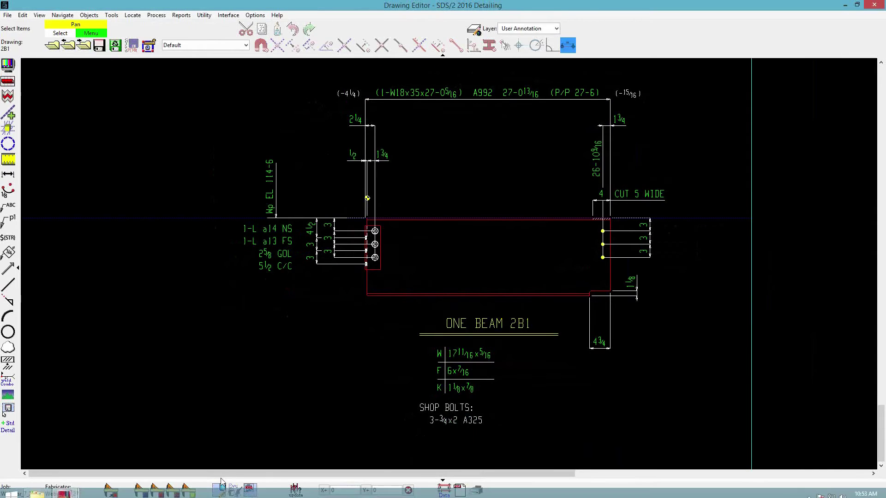
# Look in the pcm folder again for drawing 19's auto-saved file, and go back to the drawing.
pyautogui.click(37, 490)
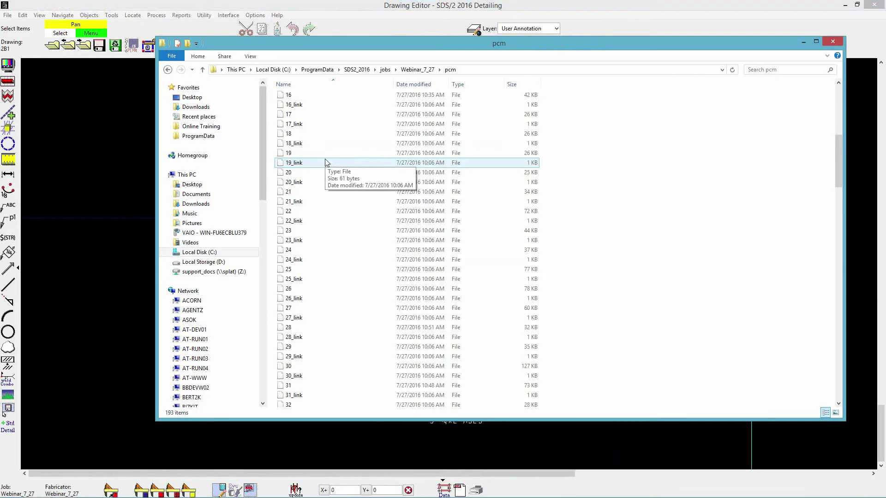
pyautogui.click(70, 176)
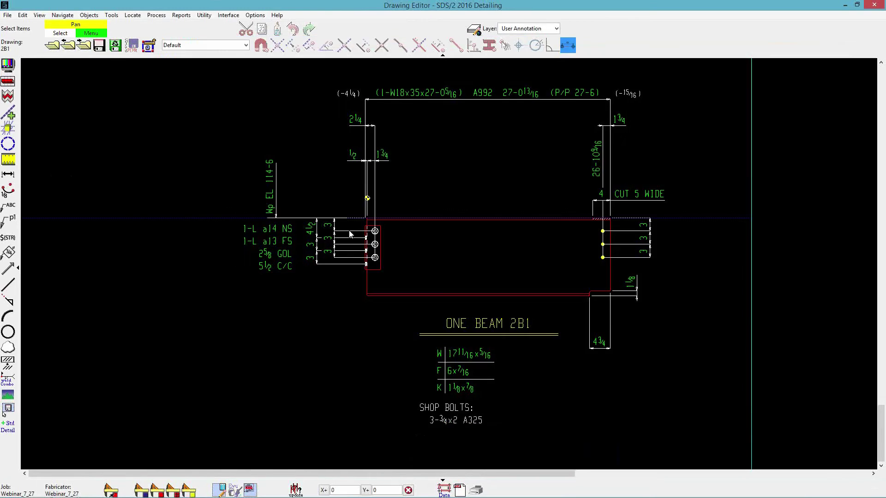
# Close the Drawing Editor and the File Explorer window showing the pcm folder.
pyautogui.moveTo(432, 275); pyautogui.dragTo(365, 293, button='middle')
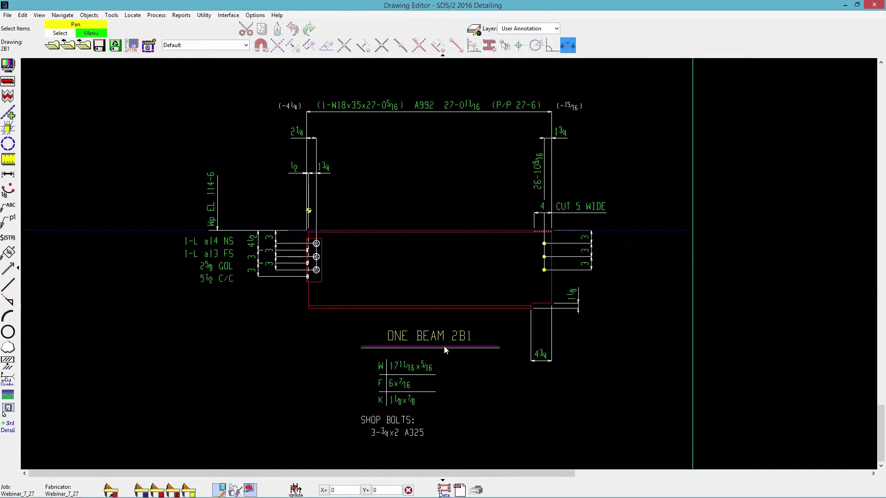
pyautogui.click(874, 6)
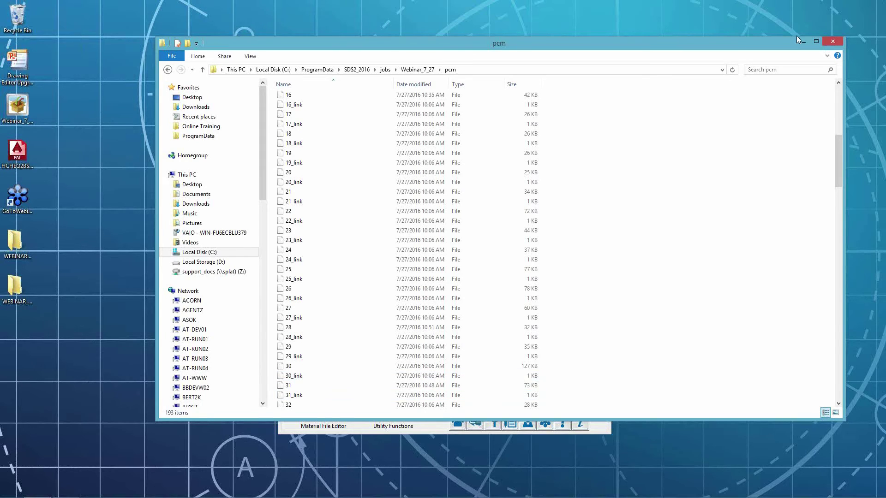
pyautogui.click(835, 42)
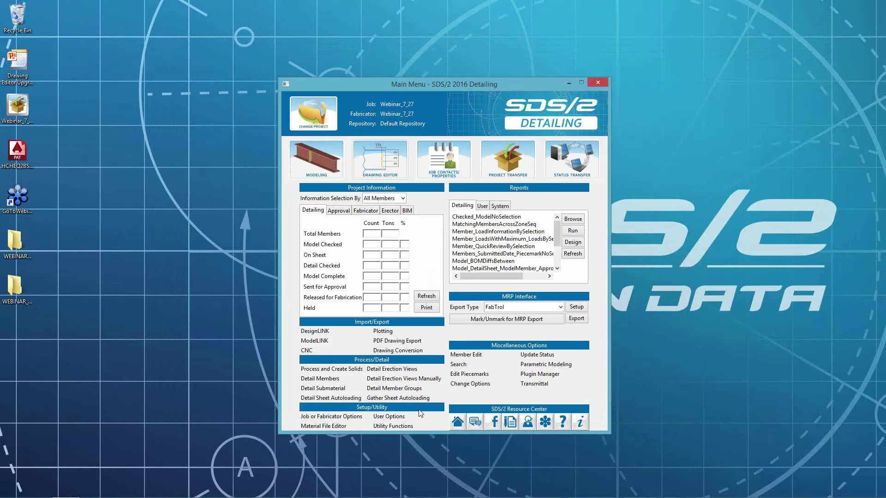
# In the fabricator's Project Defined Output locations, set the CNC directory to C:/Users/Administrator/Desktop/WEBINAR_CNC and accept the setup.
pyautogui.click(359, 417)
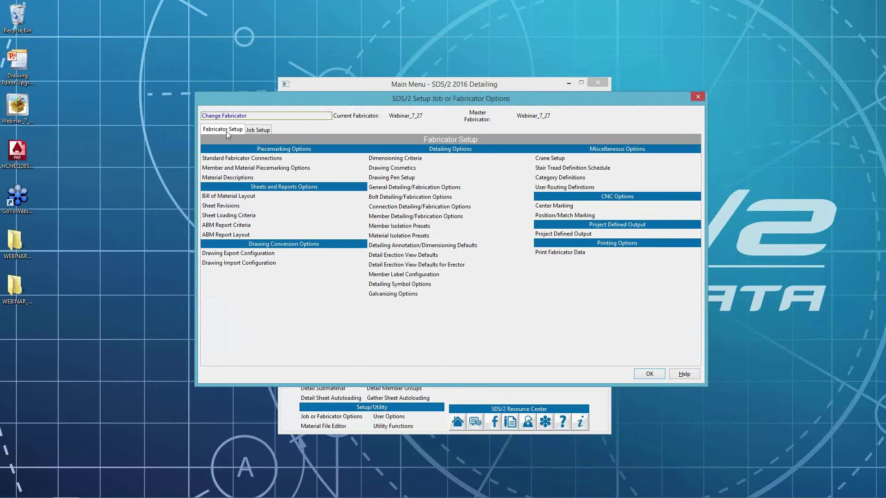
pyautogui.click(552, 234)
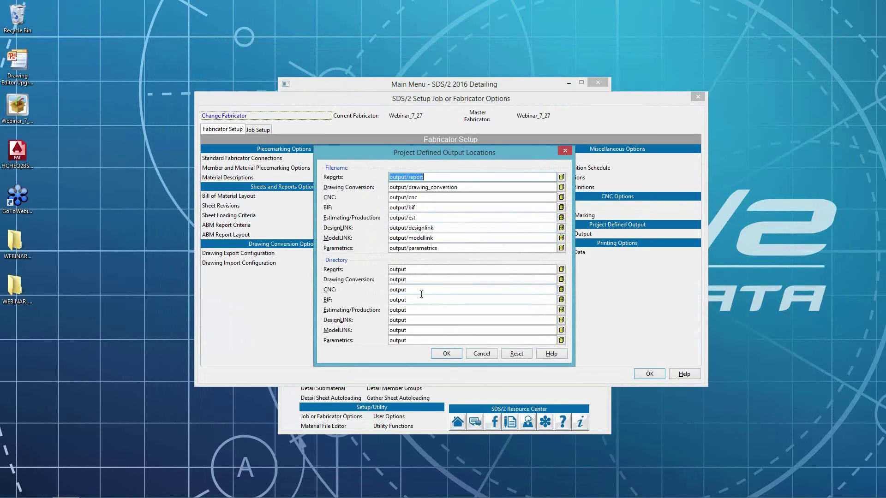
pyautogui.click(561, 290)
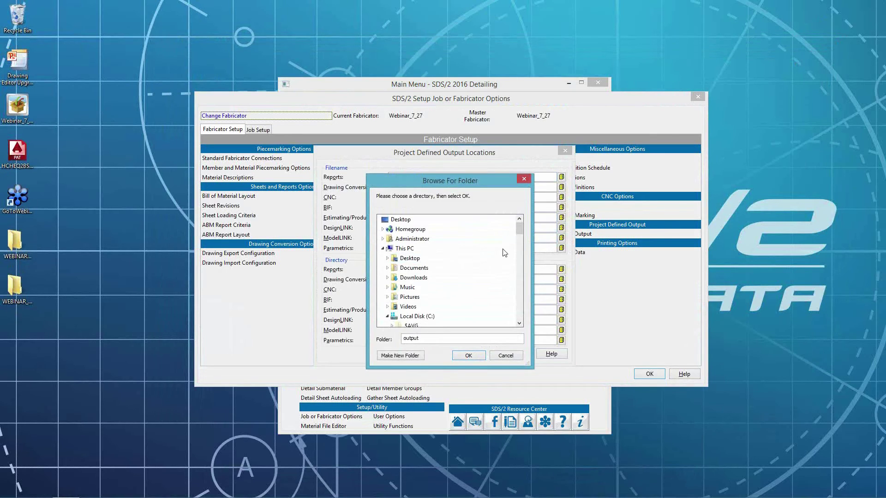
pyautogui.moveTo(519, 229); pyautogui.dragTo(518, 320)
pyautogui.click(404, 307)
pyautogui.click(468, 356)
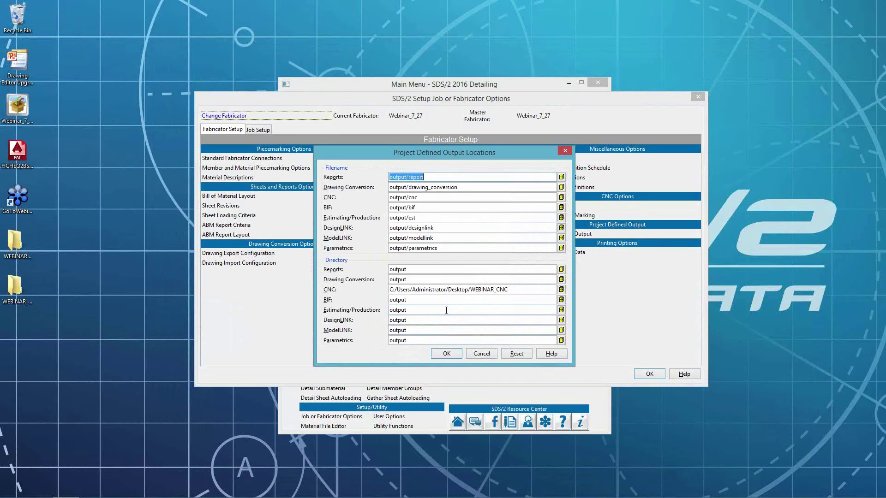
pyautogui.click(446, 354)
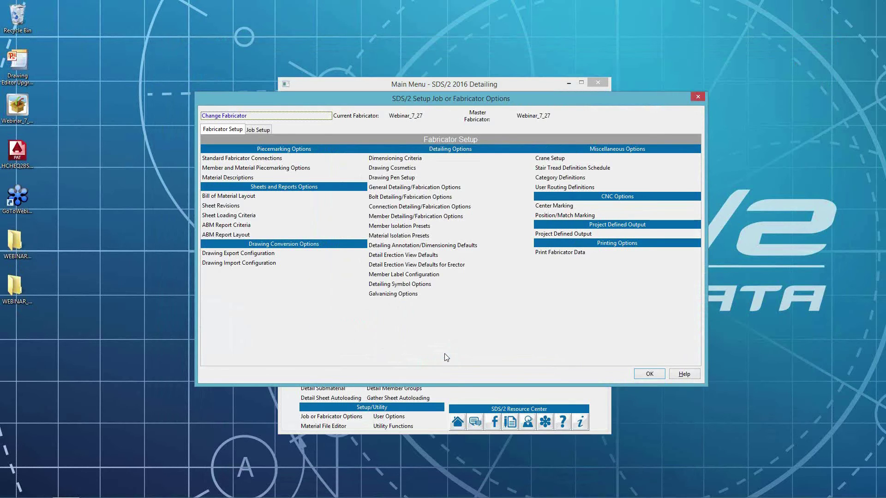
pyautogui.click(660, 374)
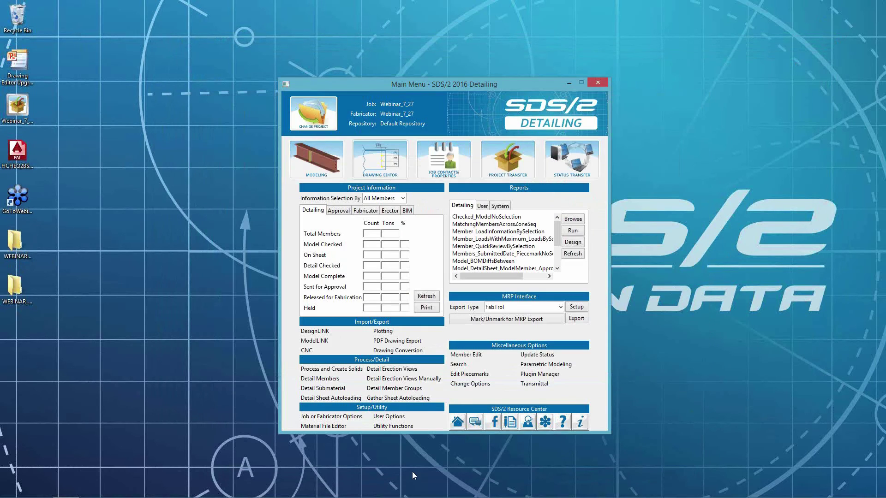
# In the output settings of User Options, choose the CNC configuration for CNC output.
pyautogui.click(379, 416)
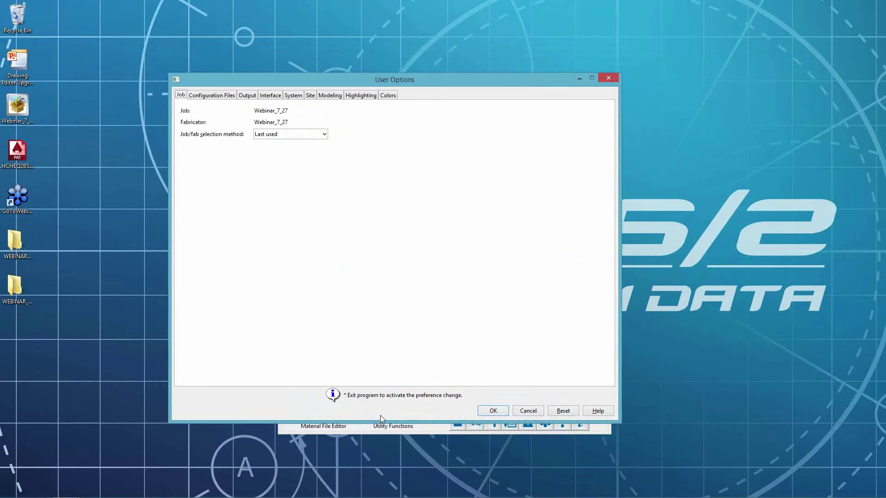
pyautogui.click(232, 98)
pyautogui.click(243, 97)
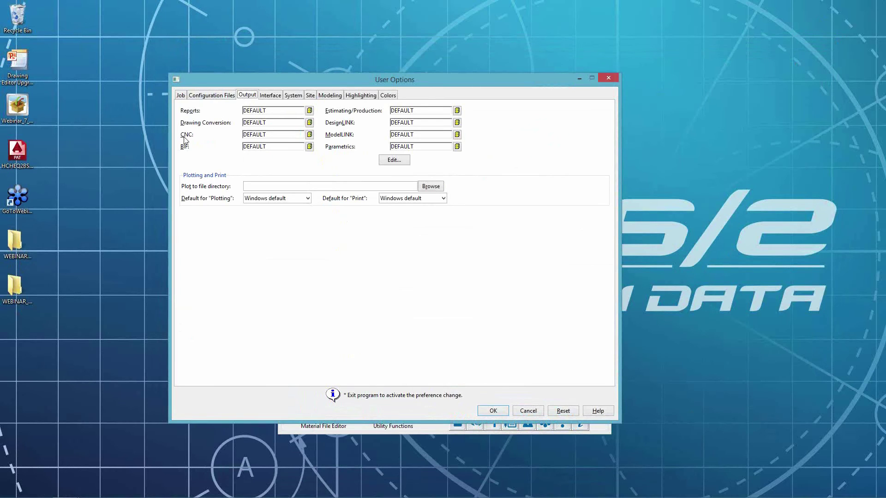
pyautogui.click(310, 134)
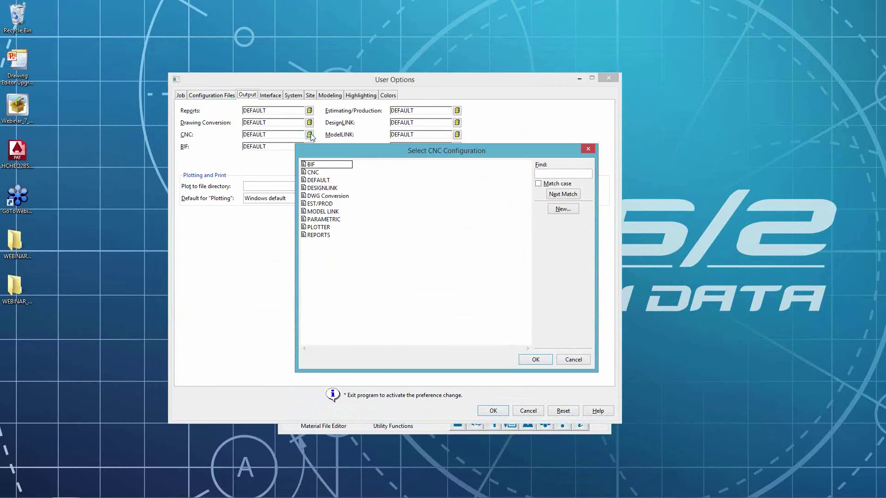
pyautogui.click(317, 173)
pyautogui.click(535, 360)
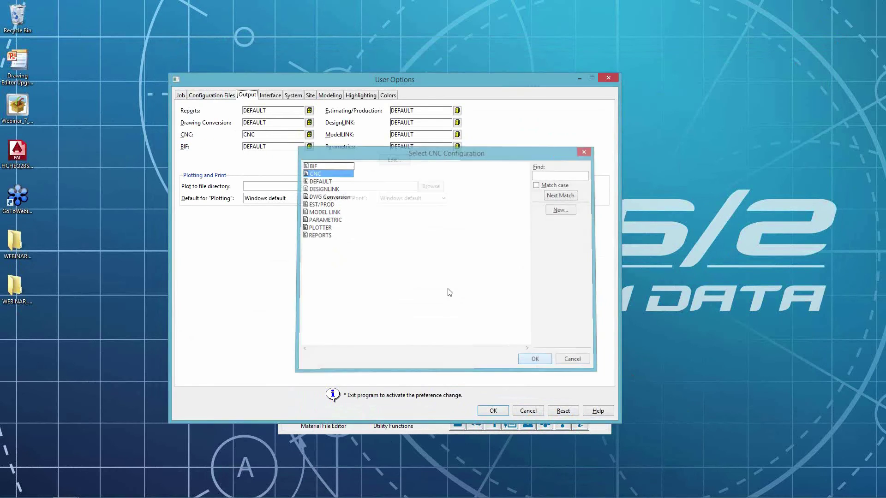
# Edit the CNC output configuration to send output to the project defined output location, and accept the User Options.
pyautogui.click(406, 161)
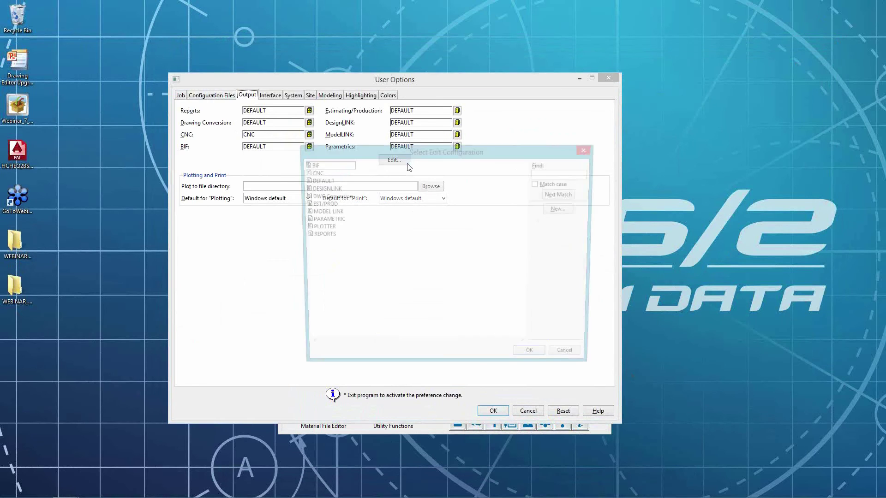
pyautogui.click(323, 172)
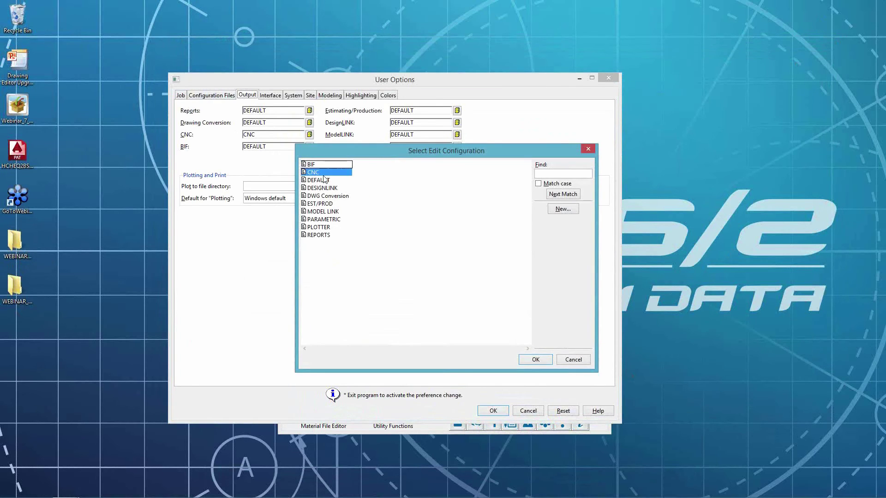
pyautogui.click(536, 360)
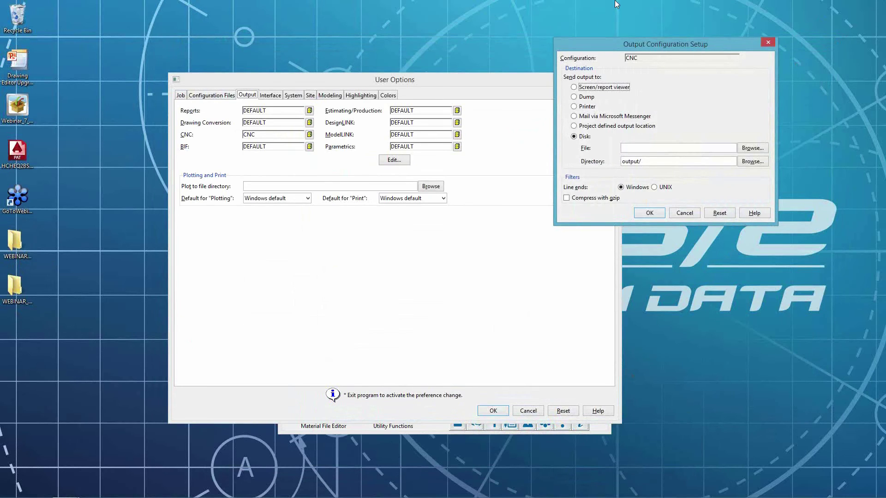
pyautogui.moveTo(627, 39); pyautogui.dragTo(488, 63)
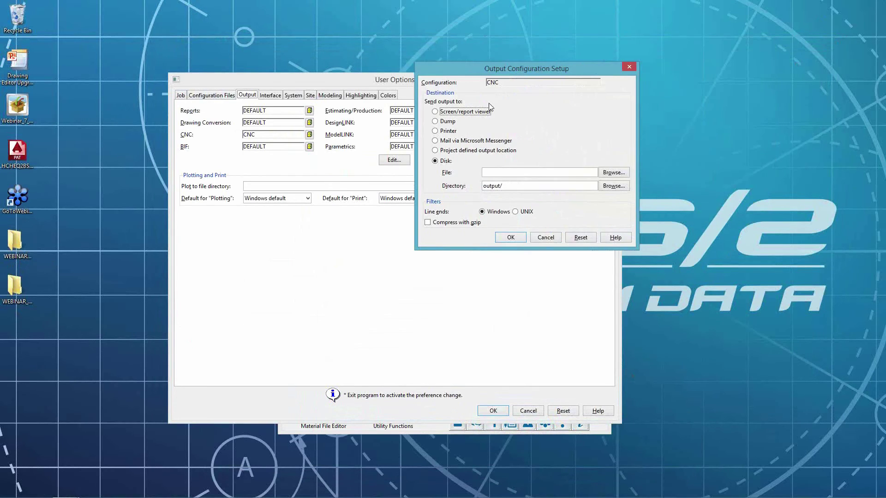
pyautogui.click(435, 151)
pyautogui.click(511, 238)
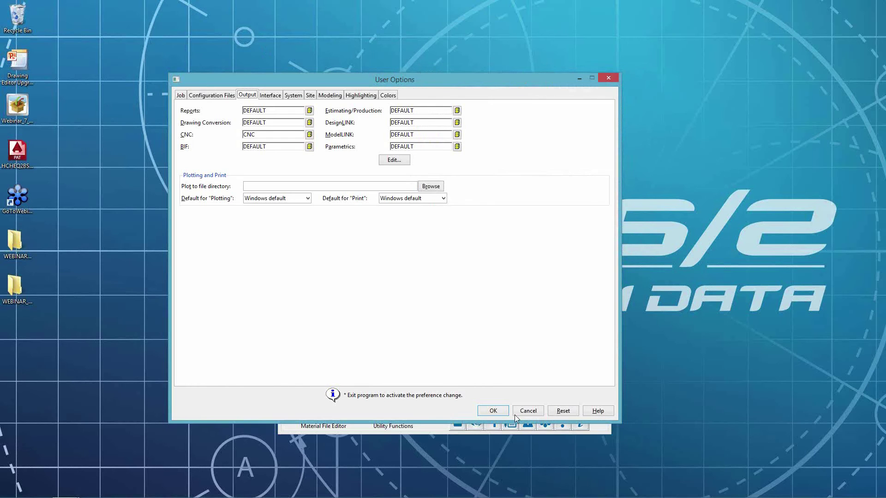
pyautogui.click(494, 411)
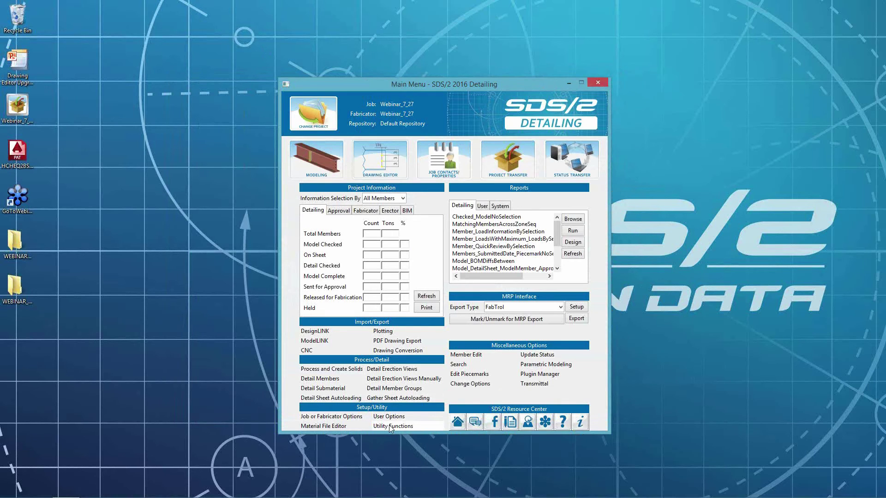
# Try to download CNC files for piecemarks 1B1, 1B2 and 1B3 with the Control Auto - Angle Line configuration, keeping the project destination.
pyautogui.click(329, 351)
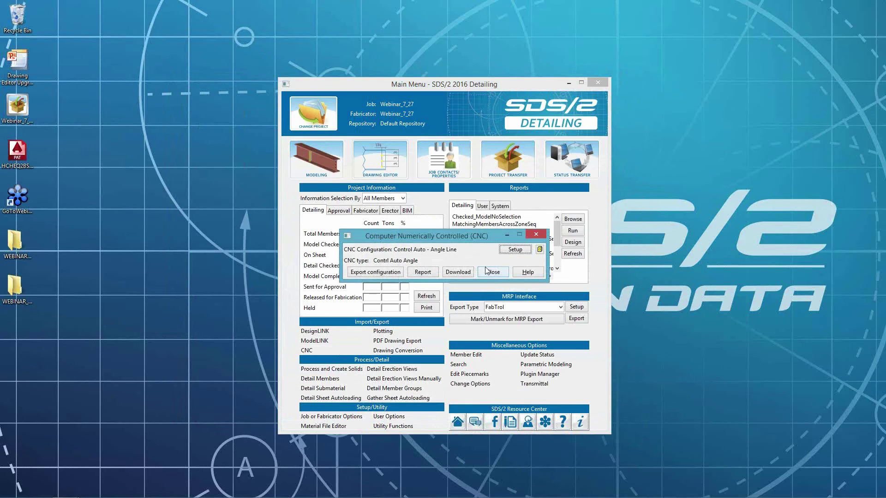
pyautogui.click(457, 272)
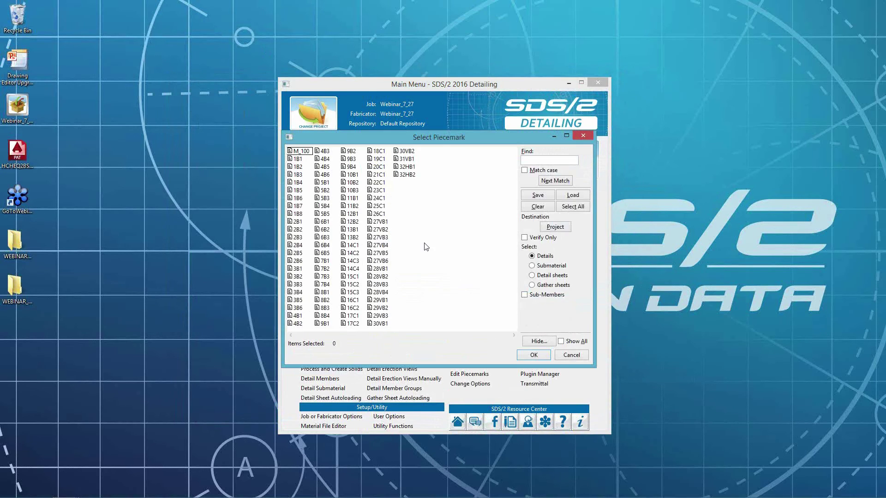
pyautogui.click(294, 166)
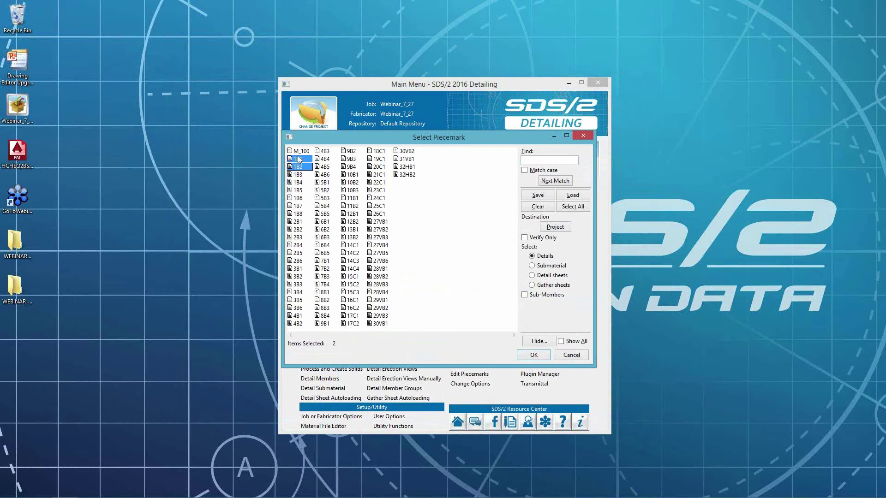
pyautogui.moveTo(300, 169); pyautogui.dragTo(302, 176)
pyautogui.click(556, 227)
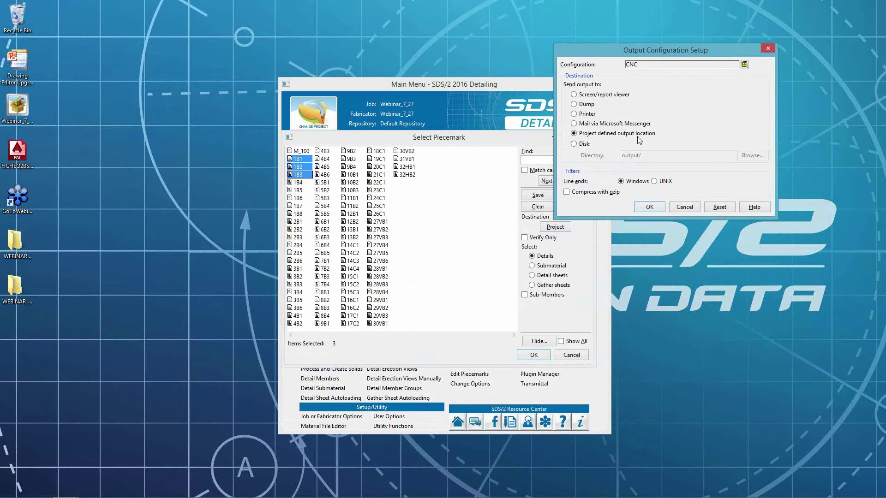
pyautogui.click(684, 206)
pyautogui.click(534, 355)
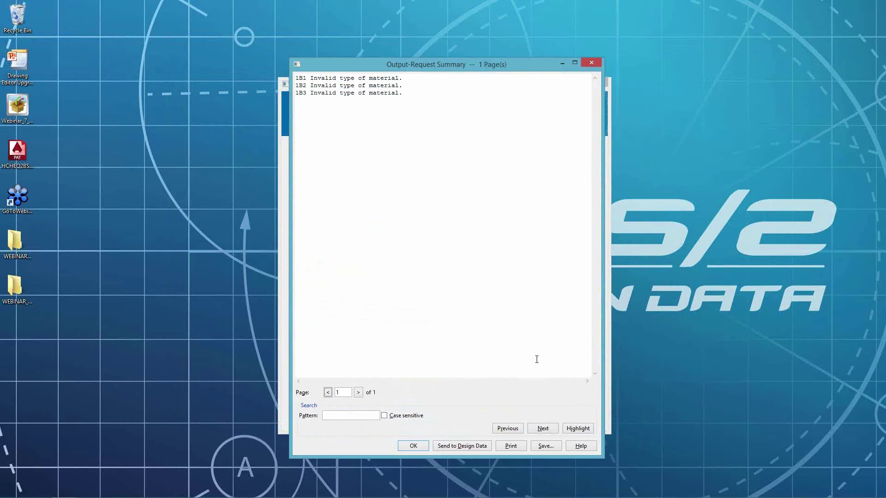
pyautogui.click(414, 446)
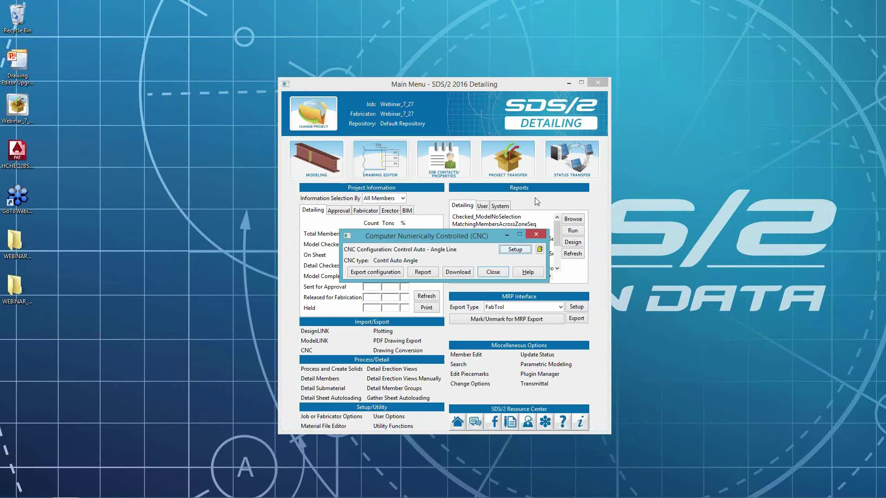
# Switch the CNC configuration to DSTV and download the CNC files for piecemarks 1B1, 1B2 and 1B3.
pyautogui.click(540, 249)
pyautogui.click(311, 201)
pyautogui.doubleClick(312, 201)
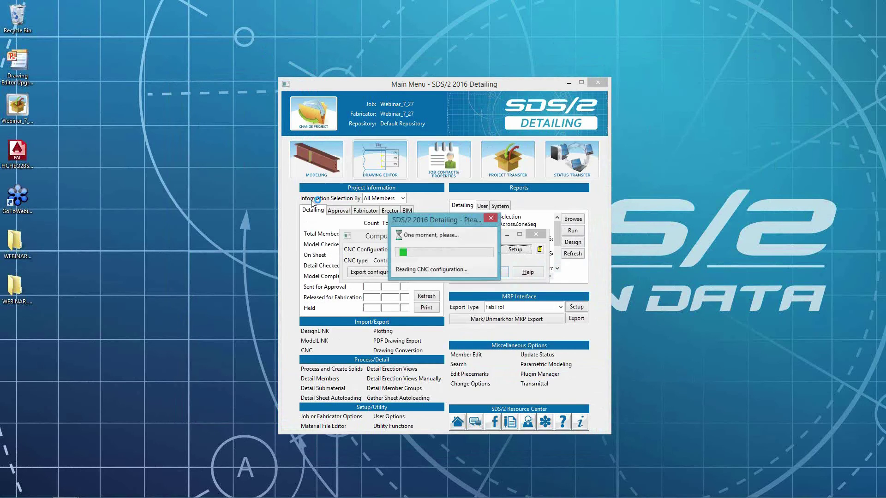
pyautogui.click(463, 272)
pyautogui.moveTo(295, 160); pyautogui.dragTo(296, 177)
pyautogui.click(536, 355)
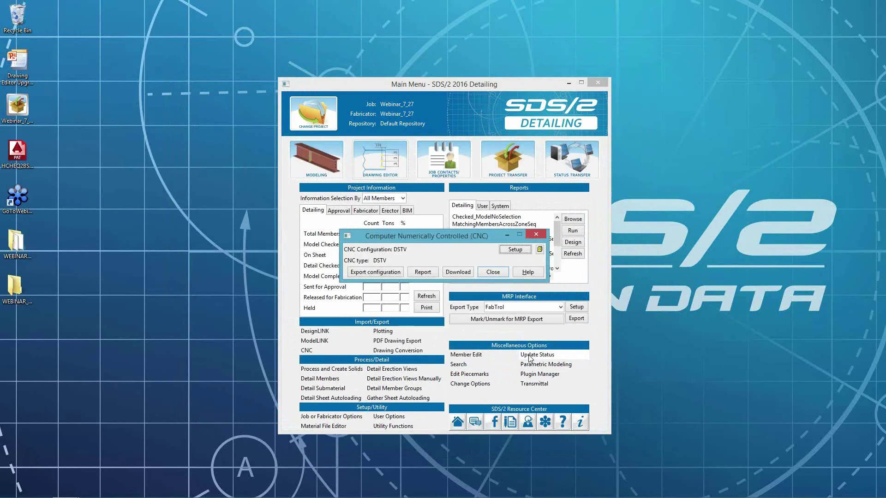
# Check the WEBINAR_CNC desktop folder for the downloaded files, and close the folder and the CNC window.
pyautogui.doubleClick(15, 240)
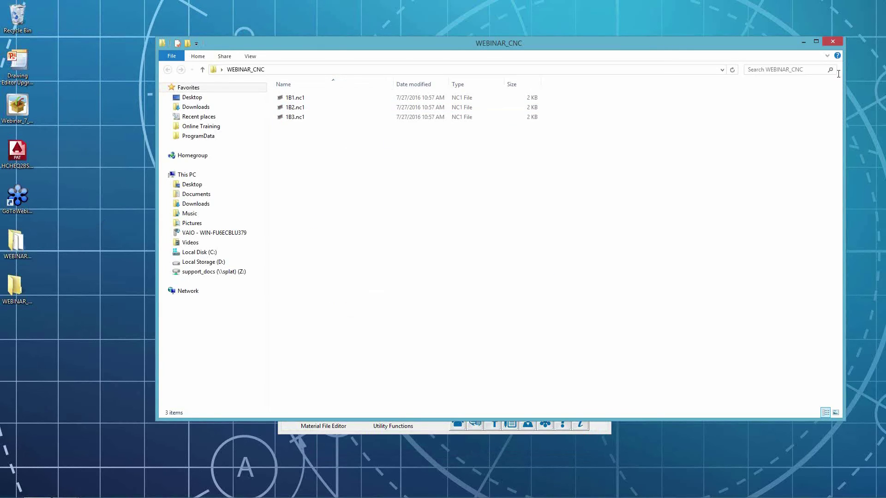
pyautogui.click(838, 42)
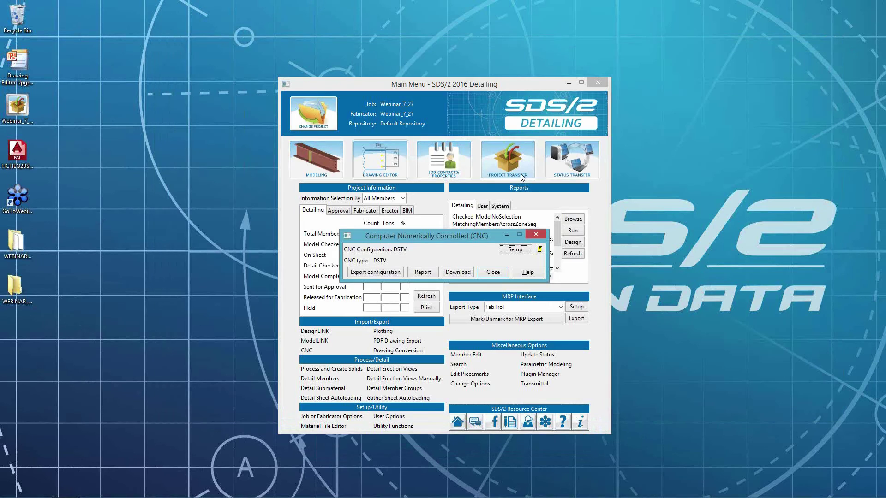
pyautogui.click(535, 235)
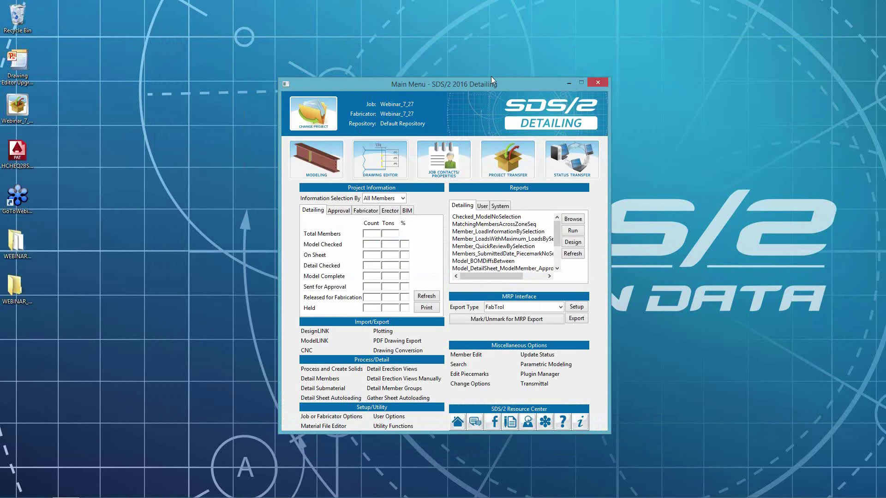
# Start a transmittal with its directory under the desktop, name the folder My Transmittal, and have it zipped.
pyautogui.click(534, 384)
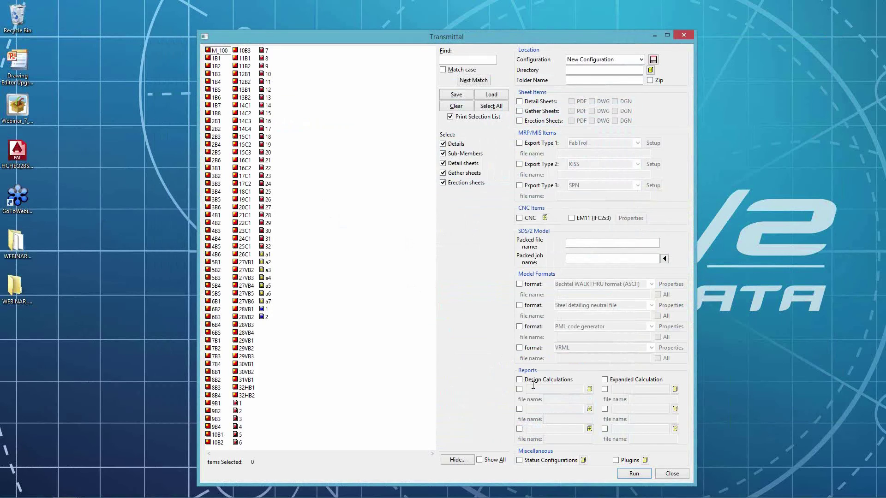
pyautogui.moveTo(565, 40); pyautogui.dragTo(473, 22)
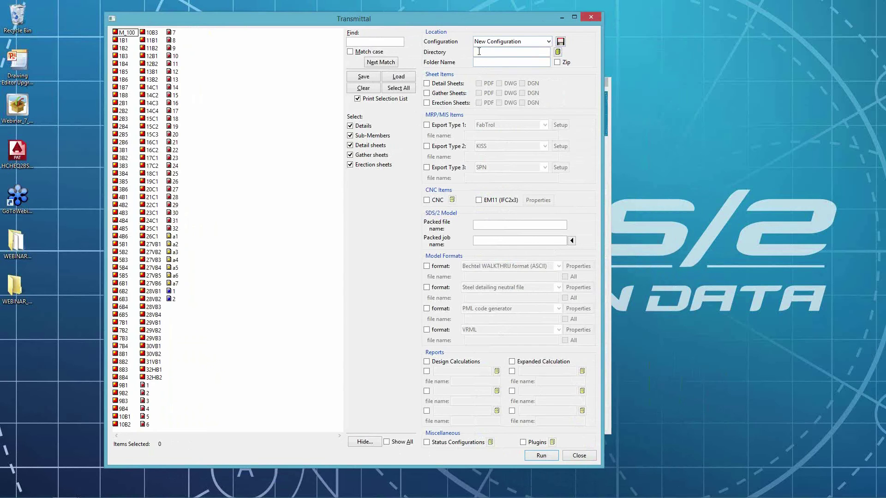
pyautogui.click(557, 52)
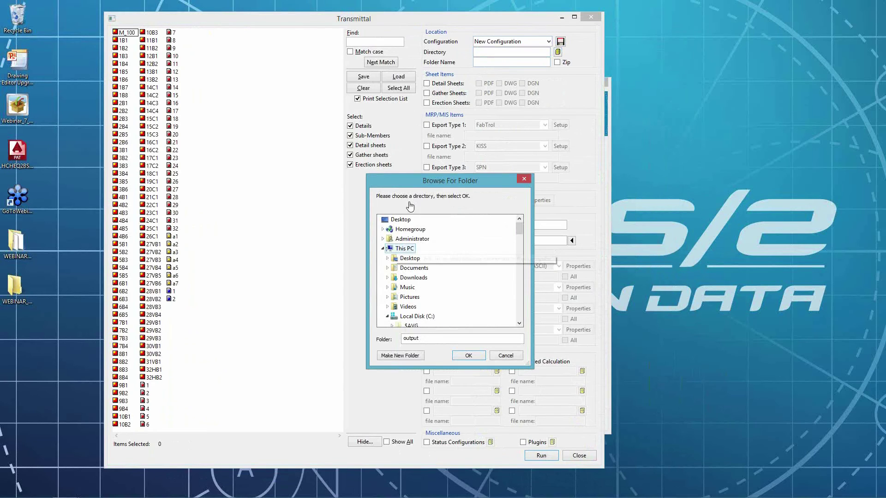
pyautogui.click(468, 356)
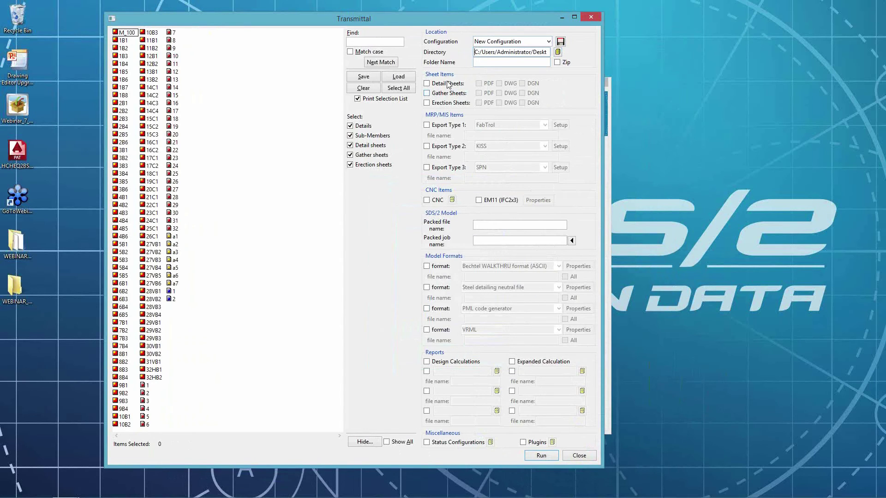
pyautogui.click(495, 63)
pyautogui.write('My tg')
pyautogui.write('Transmittal')
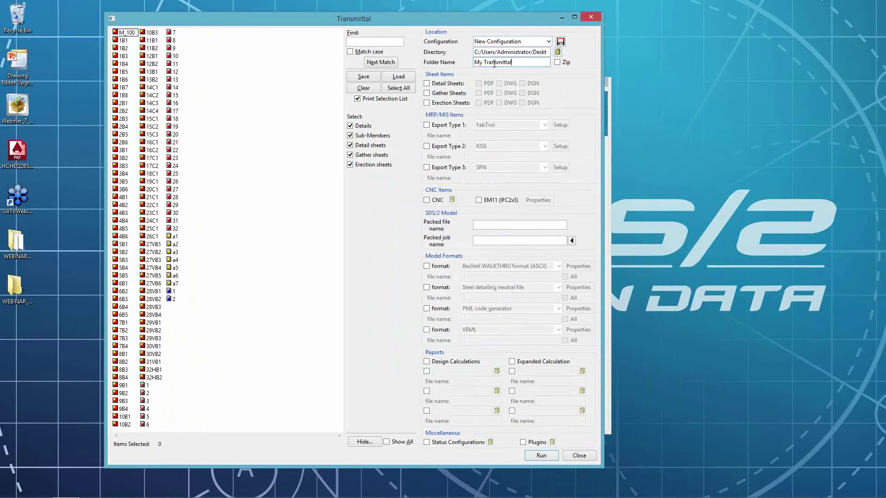
pyautogui.click(557, 63)
# Include the detail sheets as PDF and the erection sheets as DWG in the transmittal.
pyautogui.click(428, 84)
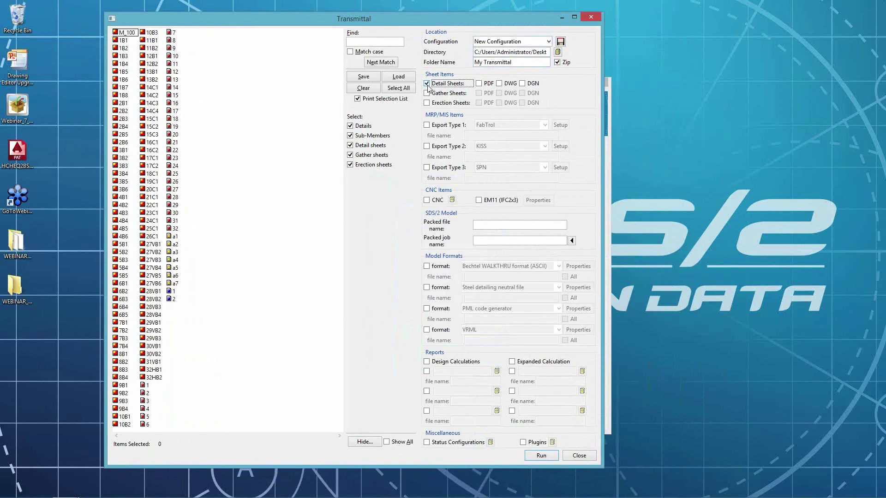
pyautogui.click(479, 84)
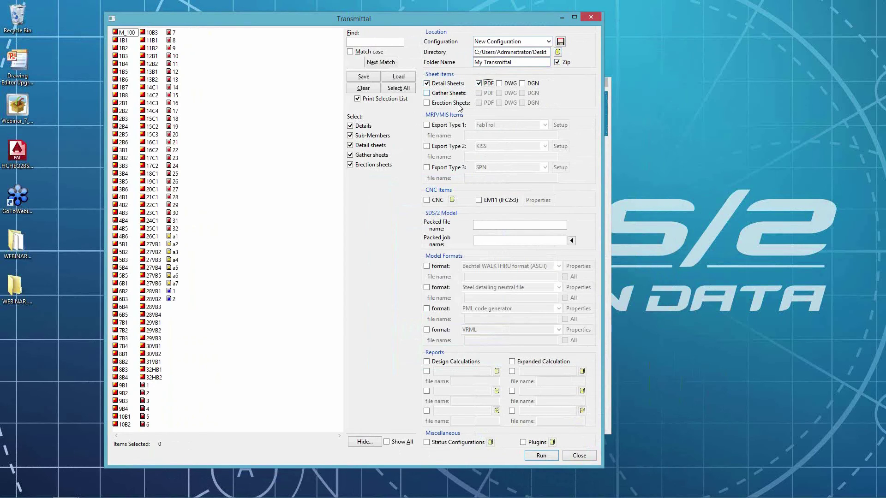
pyautogui.click(427, 103)
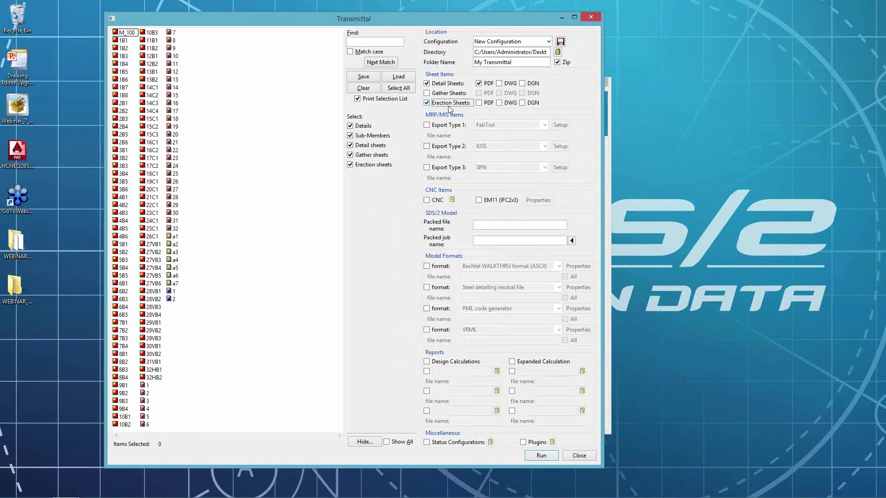
pyautogui.click(499, 103)
# Enable only the first MRP/MIS export, set its type to KISS and name its file Kiss Export.
pyautogui.click(429, 126)
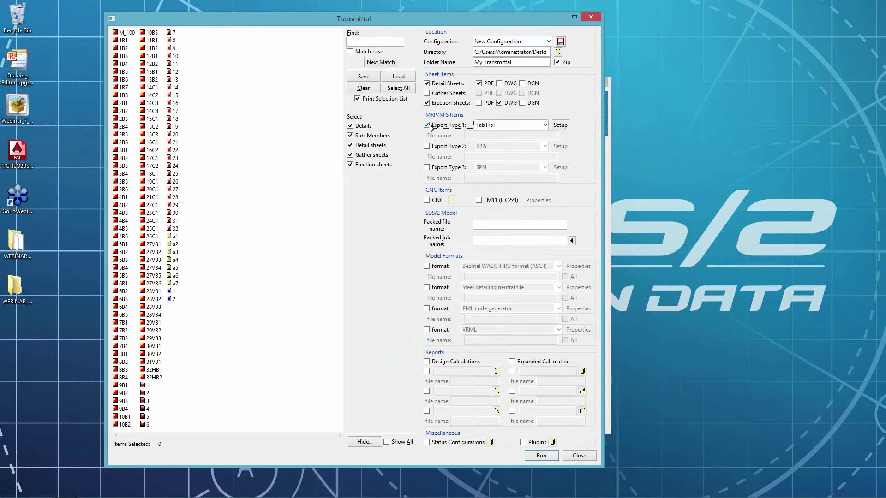
pyautogui.click(544, 126)
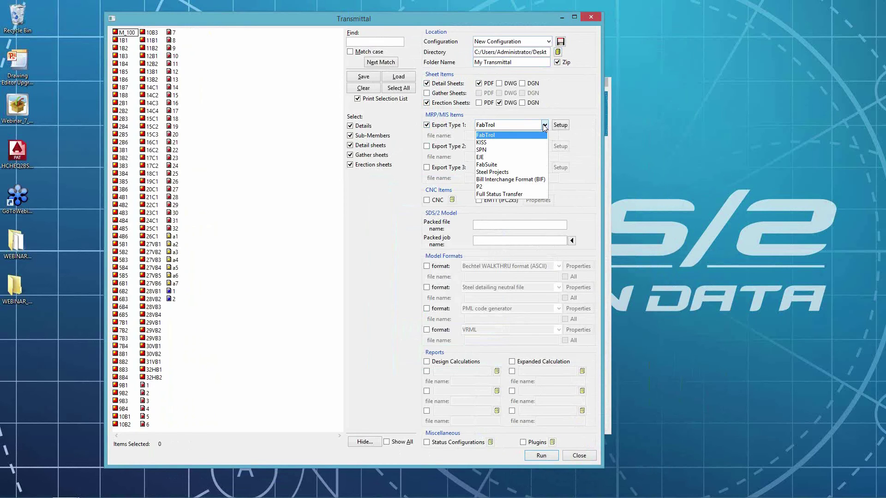
pyautogui.click(534, 135)
pyautogui.click(428, 146)
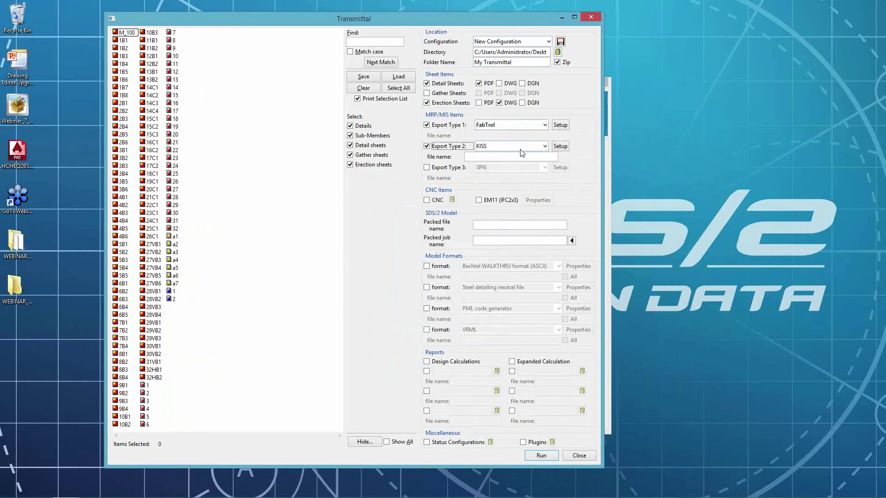
pyautogui.click(427, 147)
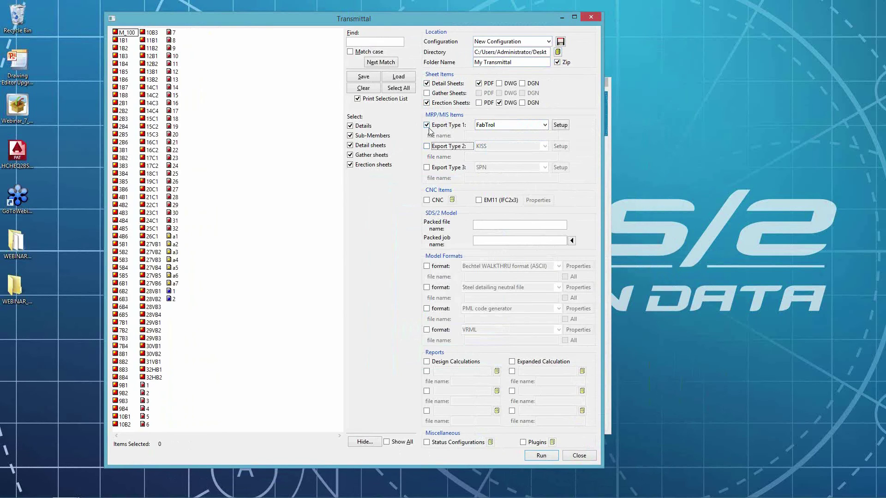
pyautogui.click(545, 125)
pyautogui.click(536, 142)
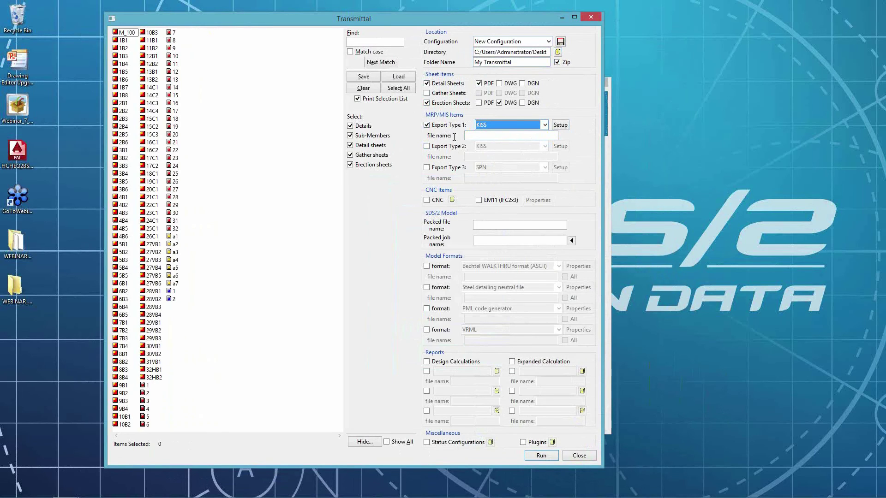
pyautogui.click(474, 135)
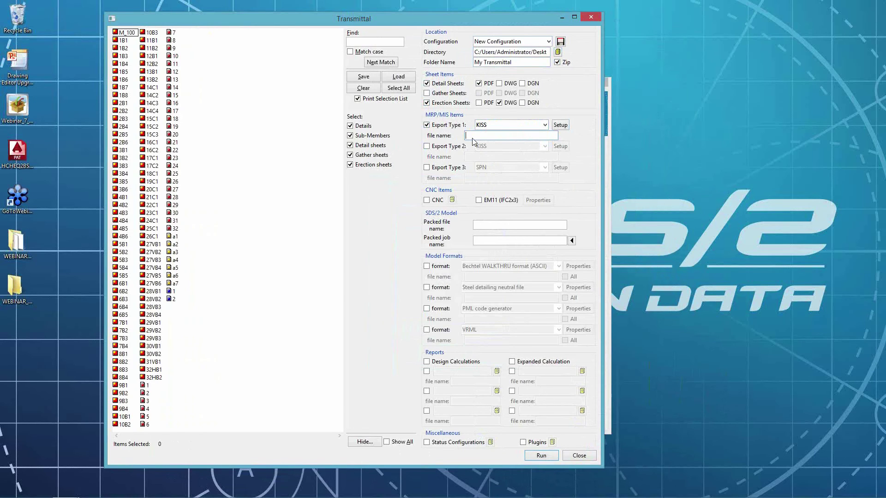
pyautogui.write('Kiss Export')
# Include CNC items and a packed SDS/2 model with file name MyTransmittalJob and packed job name Webinar_7_27.
pyautogui.click(426, 201)
pyautogui.click(496, 225)
pyautogui.write('MyTransmittalJob')
pyautogui.click(572, 241)
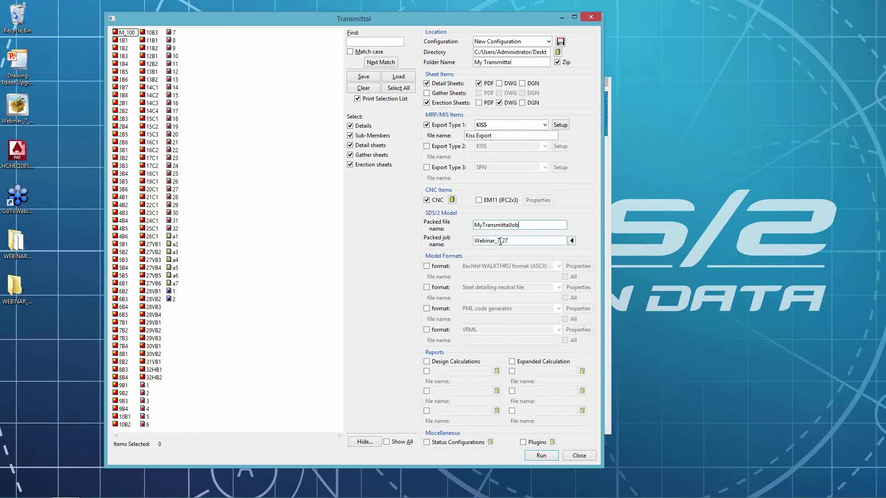
# Enable the first model format, set it to IFC2x3 and name its file MyTransmittalIFC.
pyautogui.click(426, 267)
pyautogui.click(547, 267)
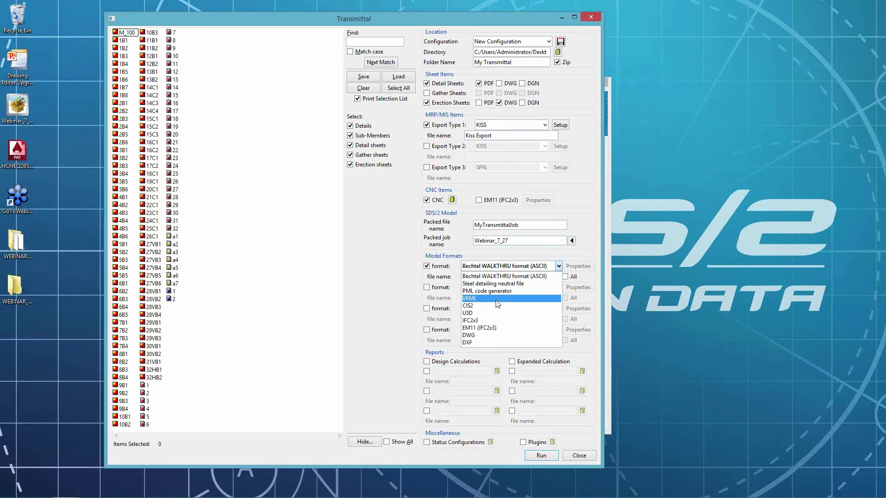
pyautogui.click(491, 318)
pyautogui.press('Tab')
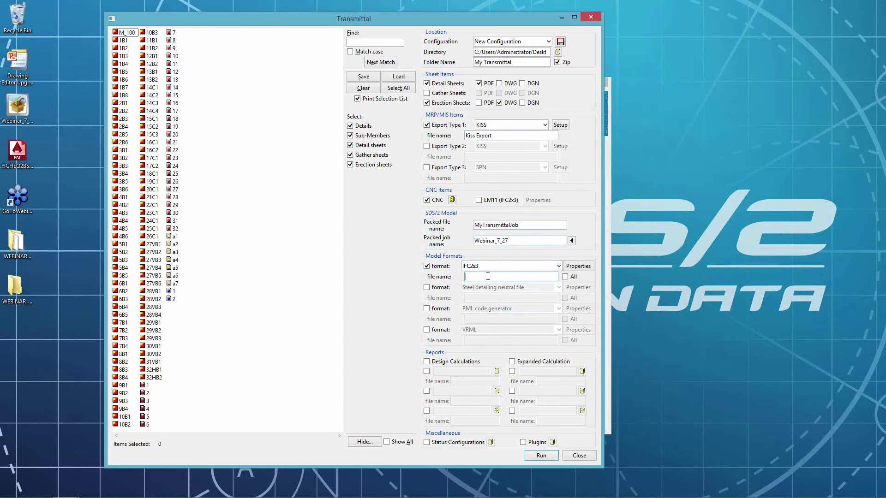
pyautogui.write('MyTransmittalIFC')
# Enable the second model format, set it to DWG and name its file MyTransmittalDWG.
pyautogui.click(426, 287)
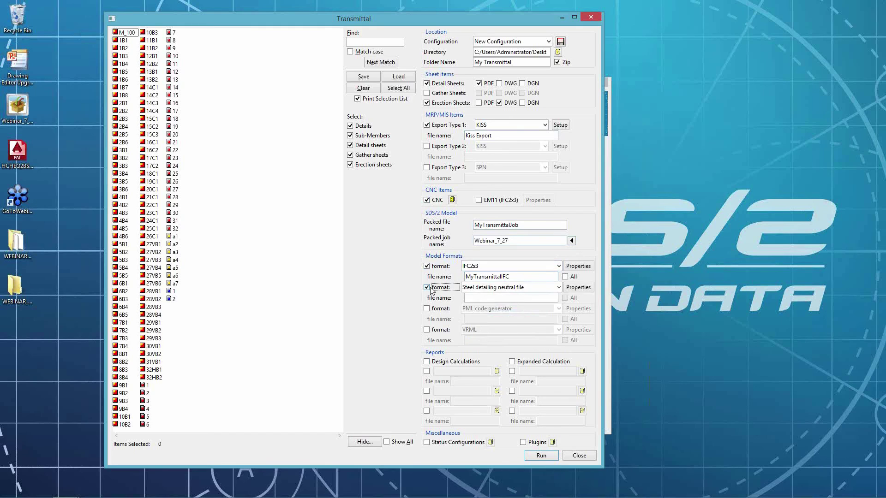
pyautogui.click(499, 288)
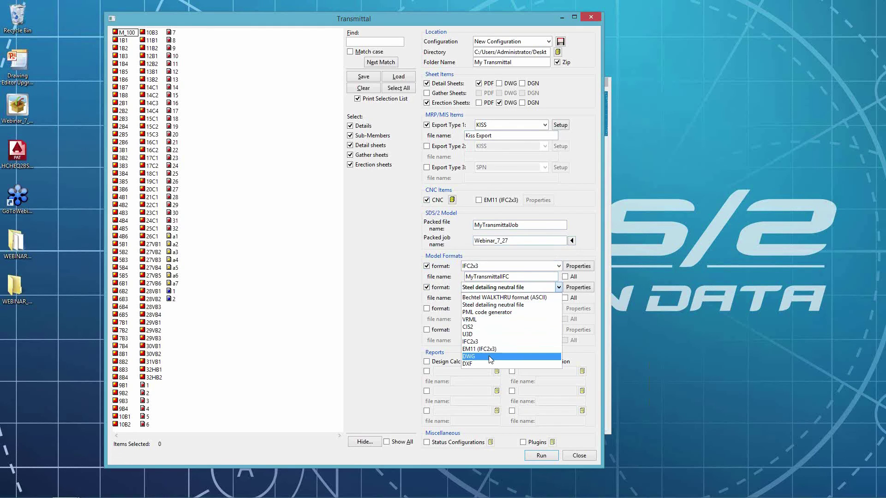
pyautogui.click(489, 356)
pyautogui.click(489, 298)
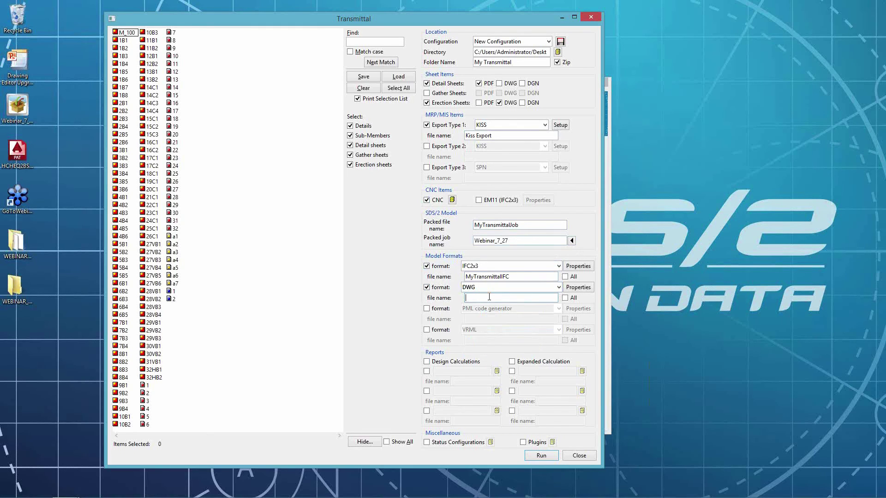
pyautogui.write('MyTransmittal')
pyautogui.write('DWG')
# Include design calculations and the MaterialSummaryByZoneSelectBySheet report from the SDS2_User folder, naming the report file Material Summary.
pyautogui.click(426, 362)
pyautogui.click(426, 371)
pyautogui.click(497, 372)
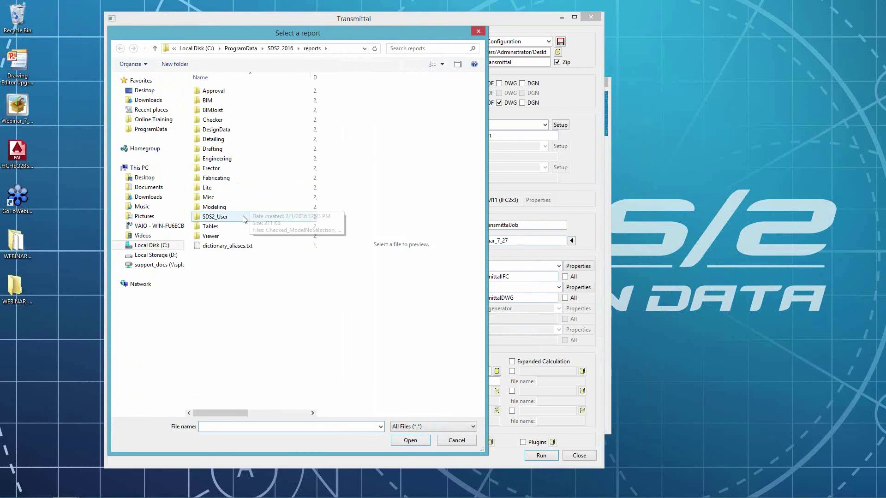
pyautogui.doubleClick(233, 216)
pyautogui.scroll(-7, 239, 274)
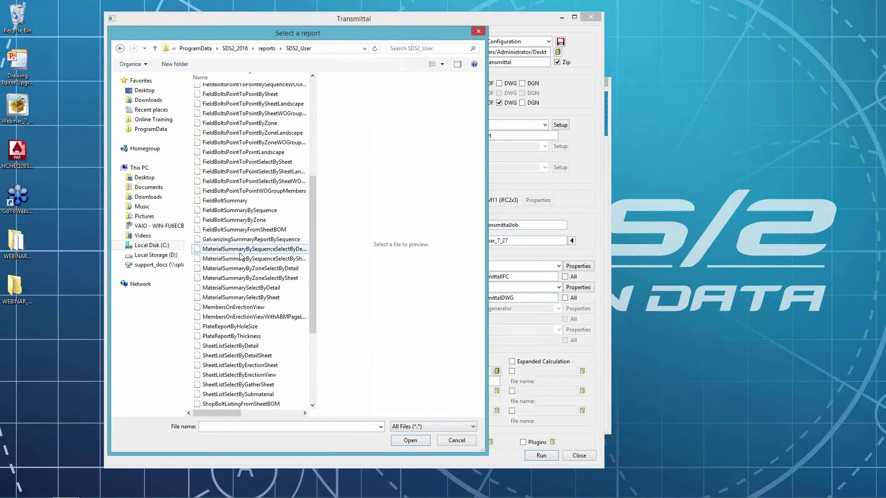
pyautogui.click(286, 279)
pyautogui.click(404, 442)
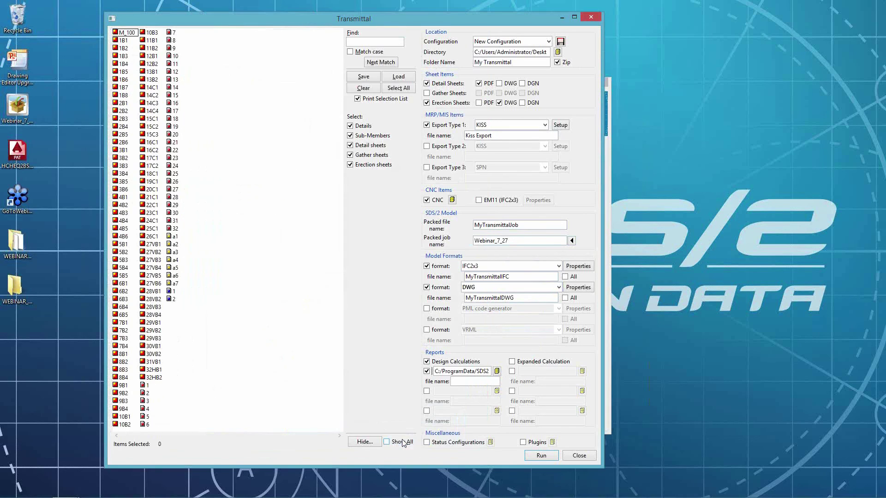
pyautogui.click(462, 384)
pyautogui.write('Material Summary')
# Limit the item list to detail and erection sheets, and select detail sheets 1 to 4 plus erection sheets 1 and 2.
pyautogui.click(355, 124)
pyautogui.click(356, 136)
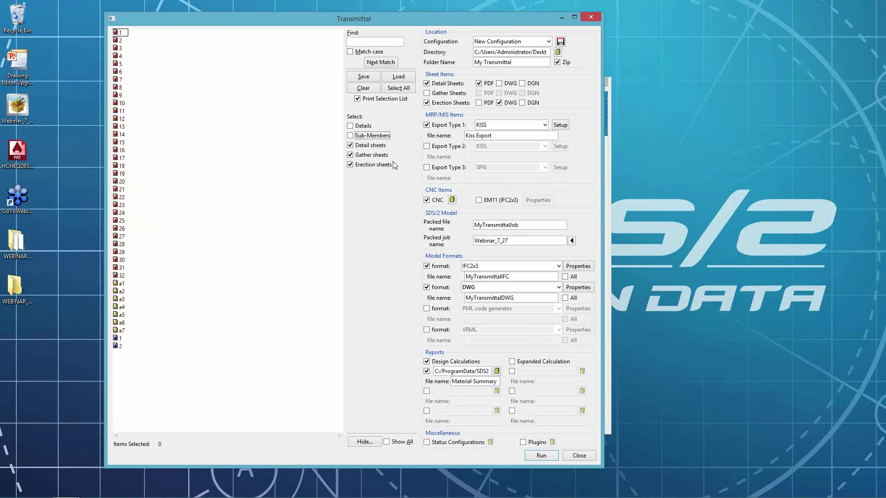
pyautogui.click(365, 156)
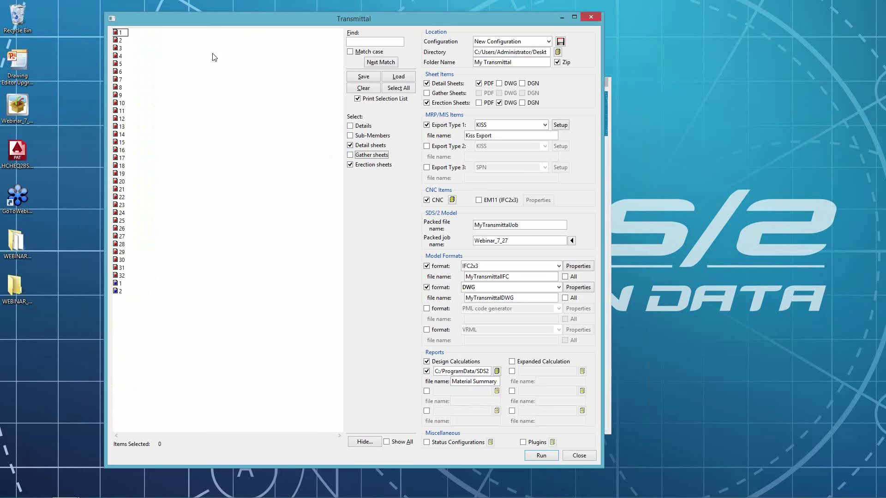
pyautogui.moveTo(118, 33); pyautogui.dragTo(117, 57)
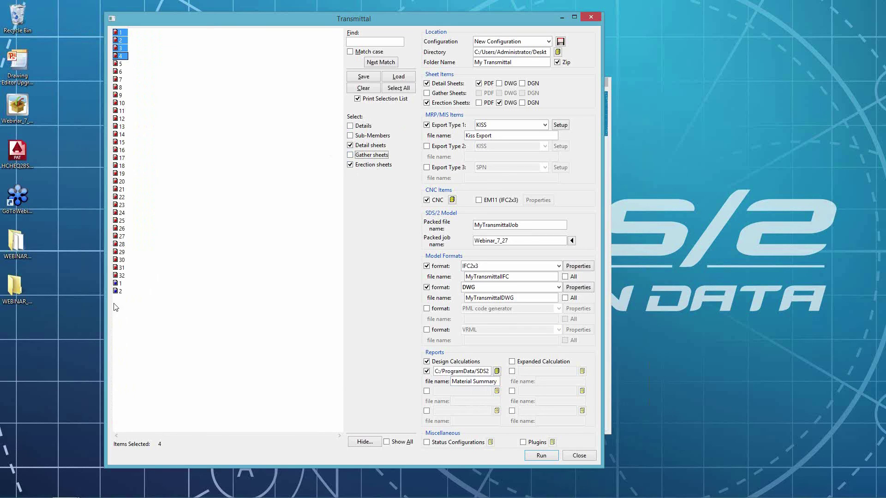
pyautogui.keyDown('ctrl'); pyautogui.moveTo(118, 284); pyautogui.dragTo(118, 291); pyautogui.keyUp('ctrl')
# Save the transmittal settings as a new configuration named DefaultTransmittal and check it in the configuration list.
pyautogui.click(560, 42)
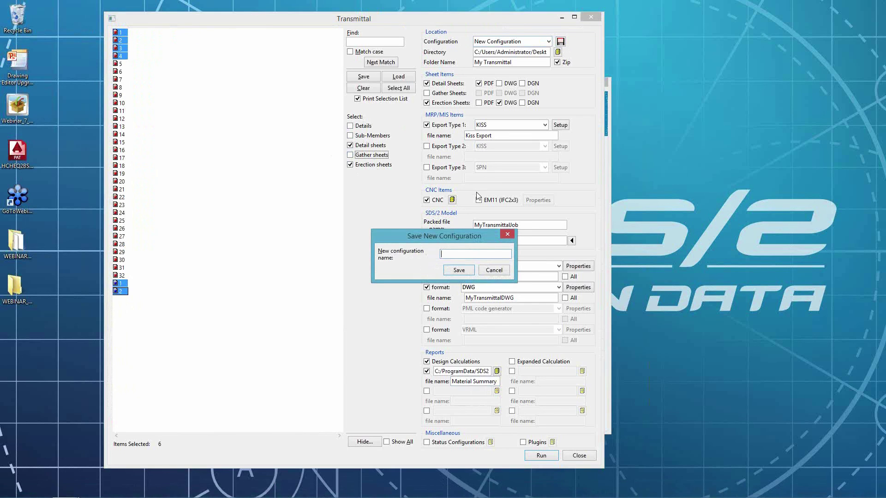
pyautogui.write('DefaultTransmittal')
pyautogui.click(467, 272)
pyautogui.click(549, 41)
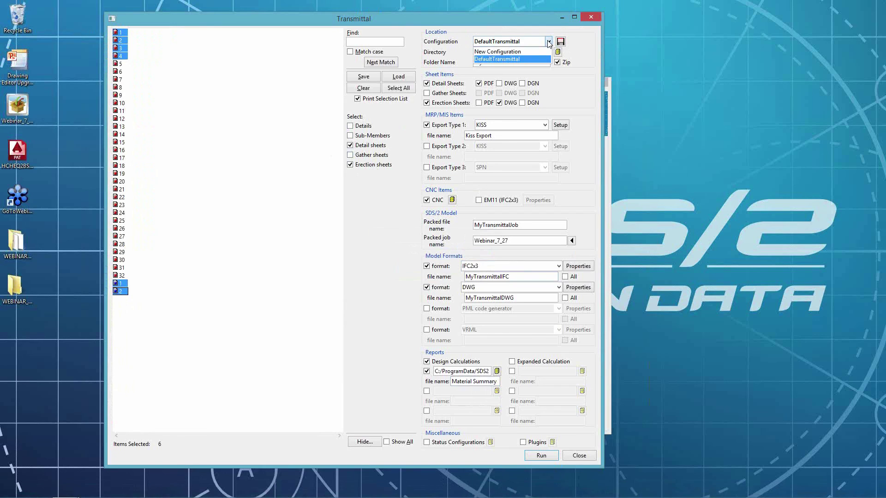
pyautogui.click(549, 42)
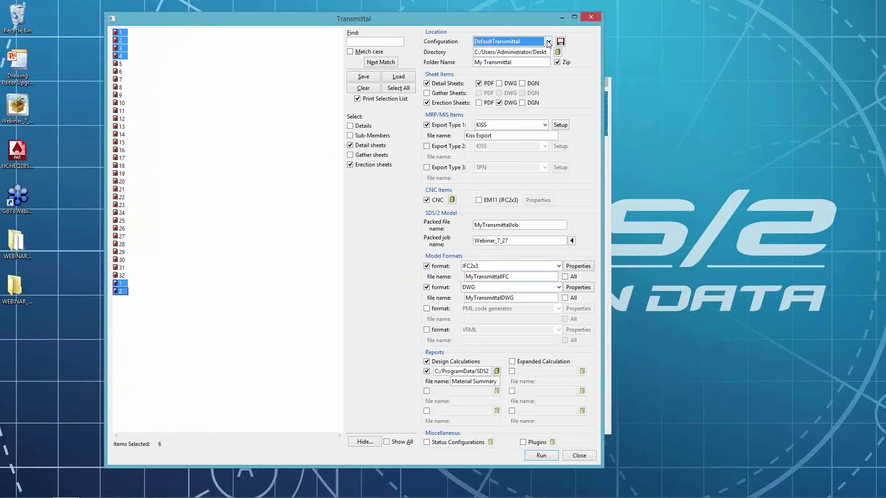
# Run the transmittal, choosing piecemarks 1B4, 1B5 and 1B6 for the CNC files, and acknowledge the export, zipping and warning dialogs.
pyautogui.click(541, 456)
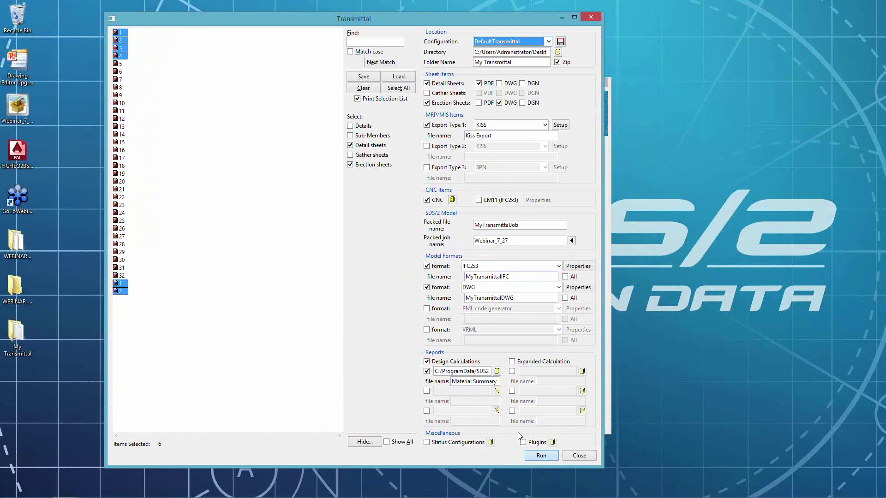
pyautogui.press('Return')
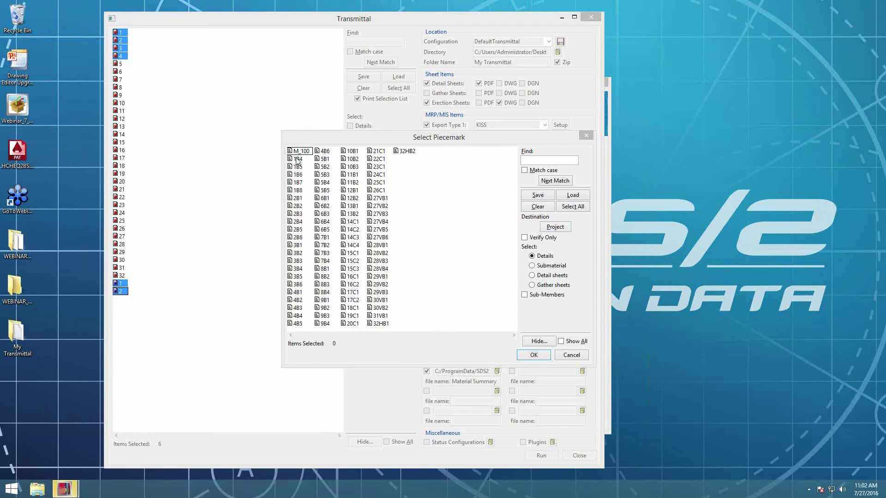
pyautogui.moveTo(291, 160); pyautogui.dragTo(299, 176)
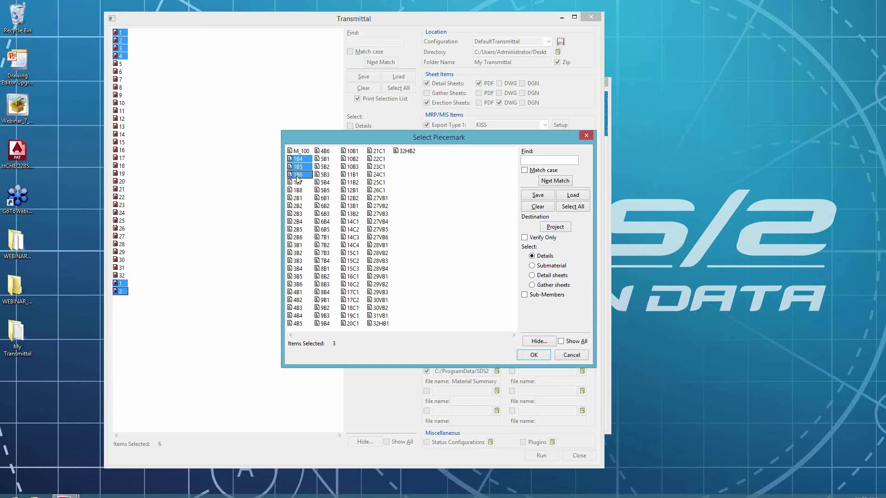
pyautogui.click(535, 356)
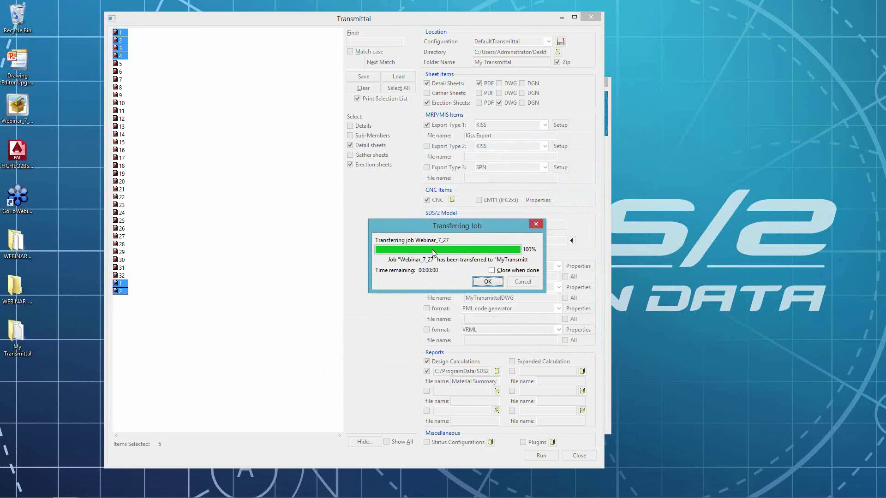
pyautogui.click(489, 283)
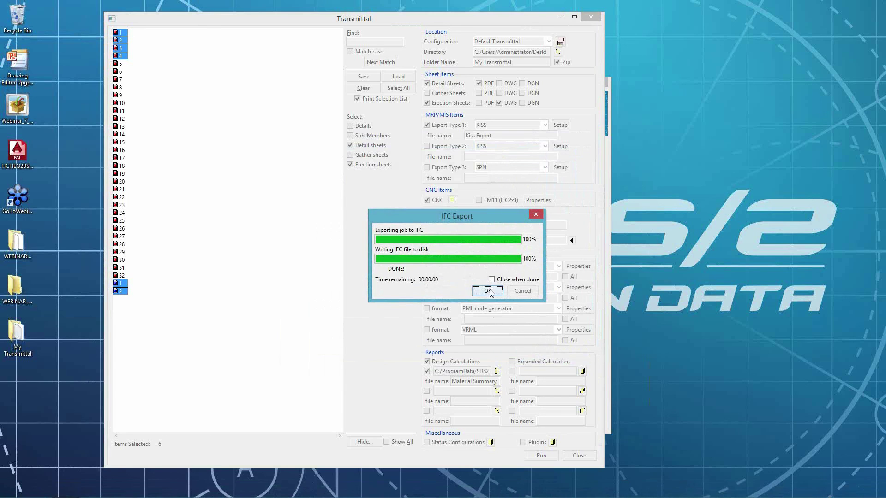
pyautogui.click(489, 292)
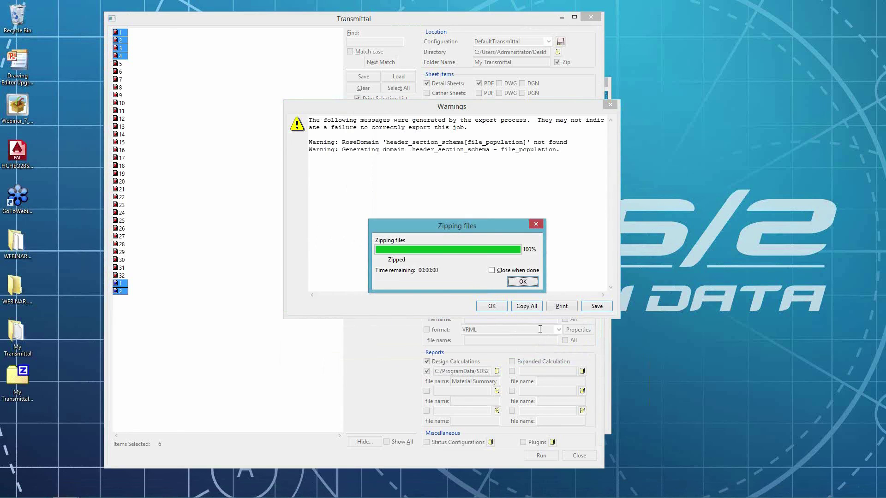
pyautogui.click(523, 281)
pyautogui.click(492, 307)
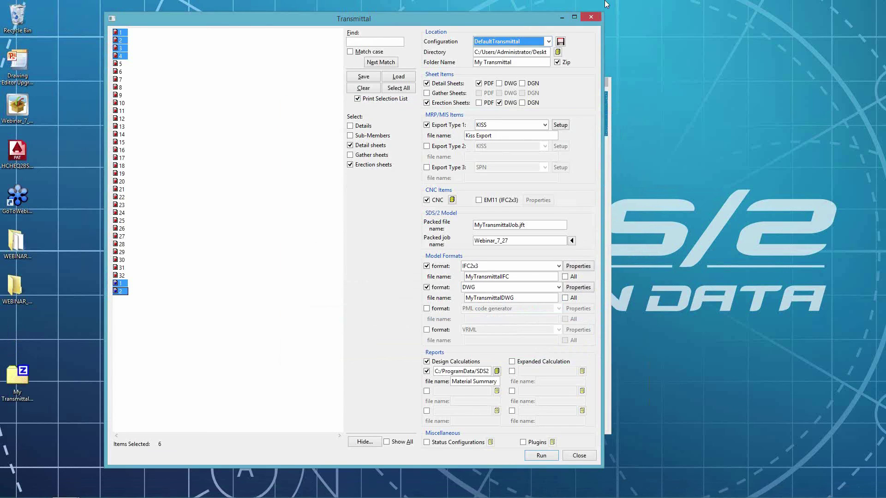
# Minimize the Transmittal window, move the My Transmittal zip to a clear desktop area and open the My Transmittal folder inside it.
pyautogui.click(562, 18)
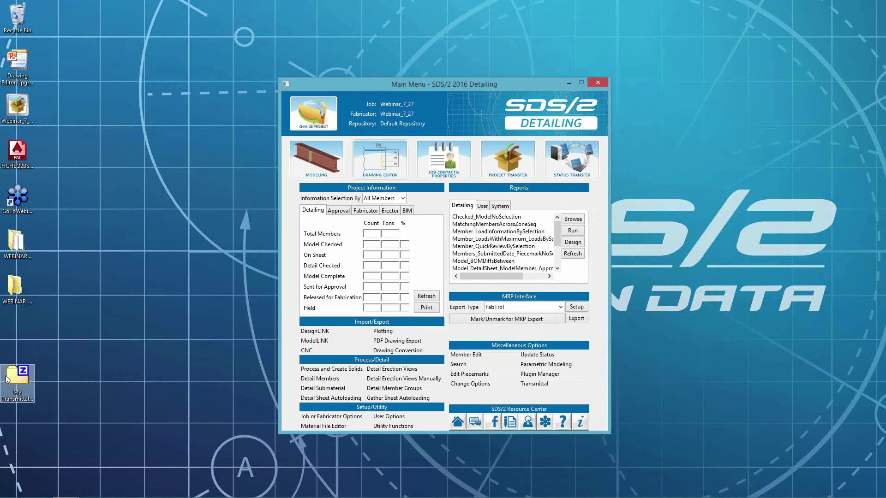
pyautogui.moveTo(14, 377); pyautogui.dragTo(80, 321)
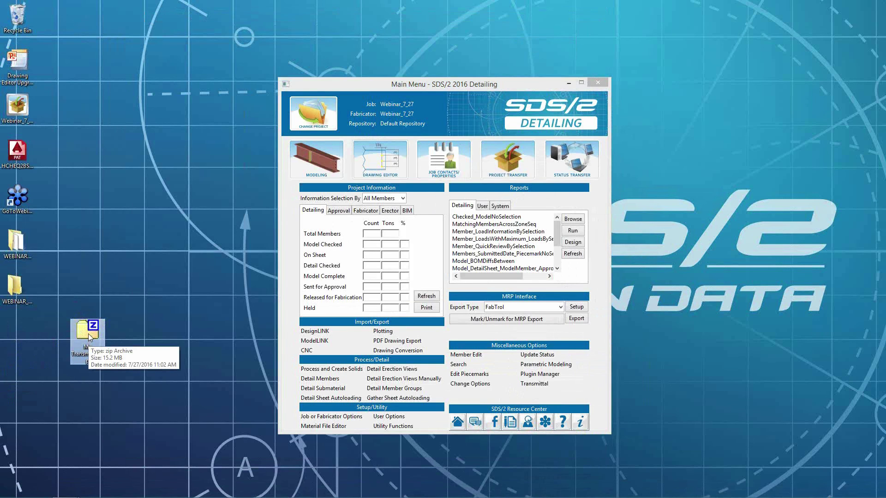
pyautogui.doubleClick(88, 337)
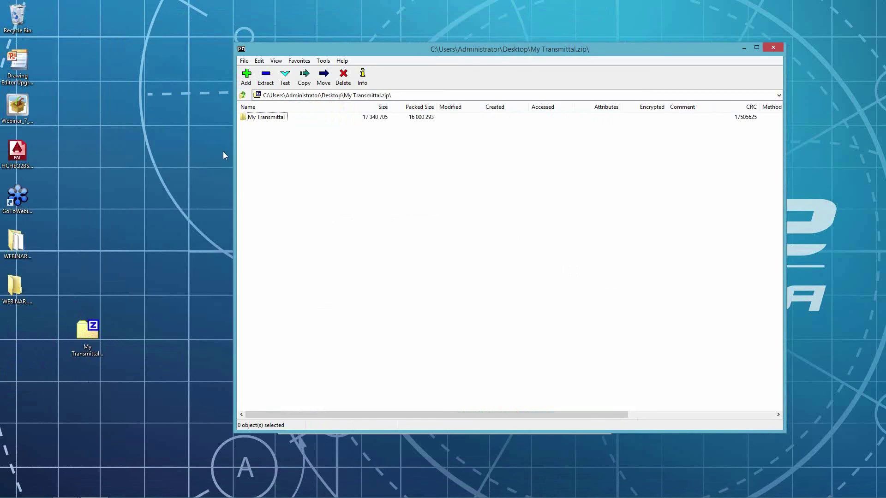
pyautogui.doubleClick(277, 118)
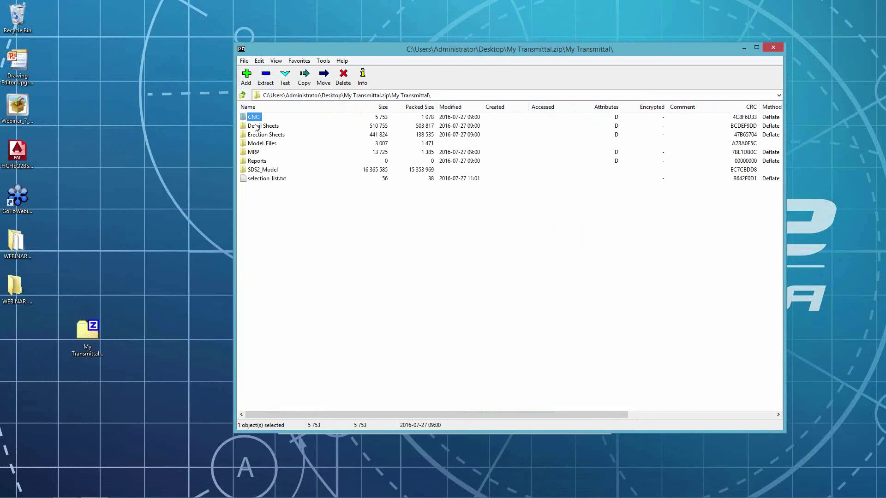
# Examine the archive's CNC folder with its DSTV subfolder and the PDF files of the detail sheets.
pyautogui.doubleClick(253, 118)
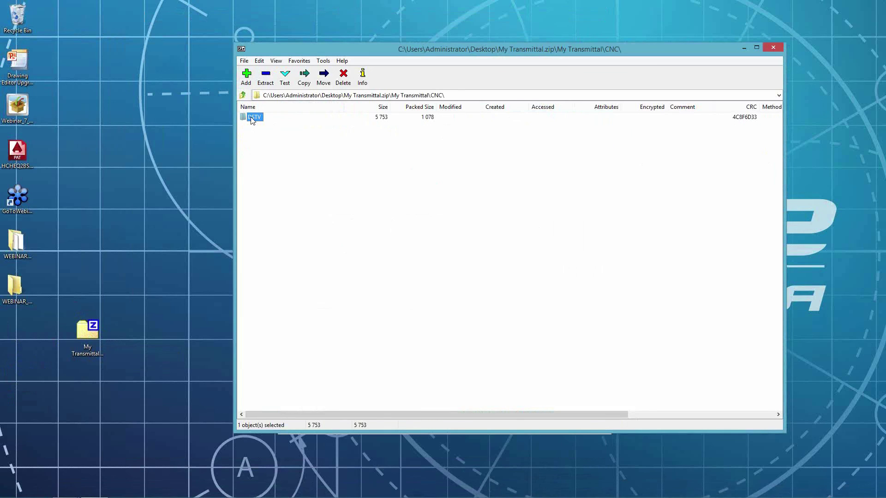
pyautogui.doubleClick(253, 117)
pyautogui.press('BackSpace')
pyautogui.press('BackSpace')
pyautogui.click(253, 127)
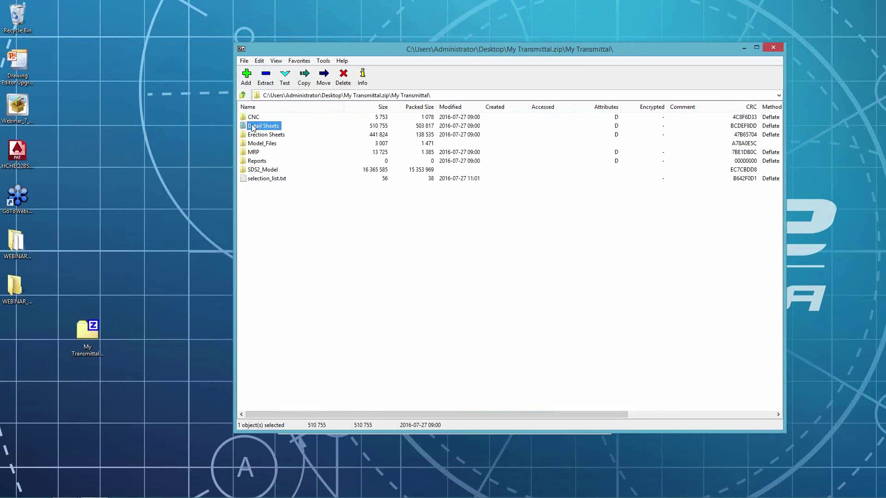
pyautogui.doubleClick(253, 127)
pyautogui.doubleClick(255, 119)
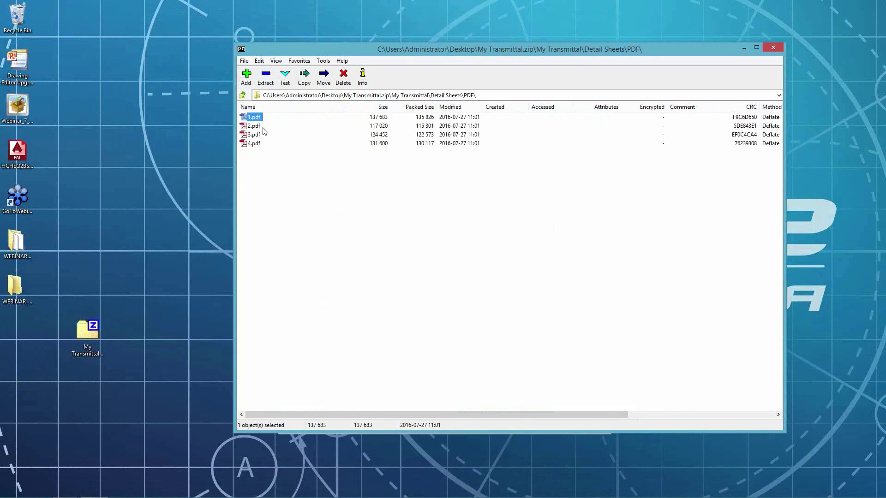
pyautogui.press('BackSpace')
pyautogui.press('BackSpace')
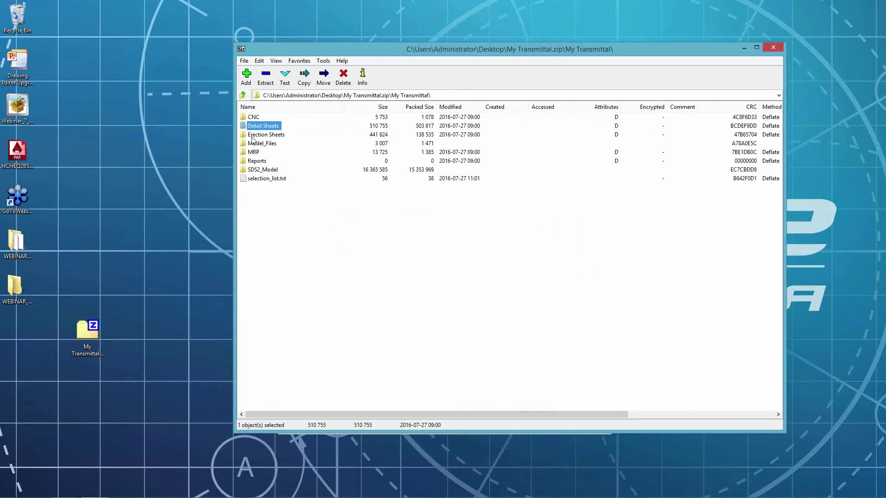
# Examine the DWG files of the erection sheets and the exported model files in the archive.
pyautogui.doubleClick(253, 135)
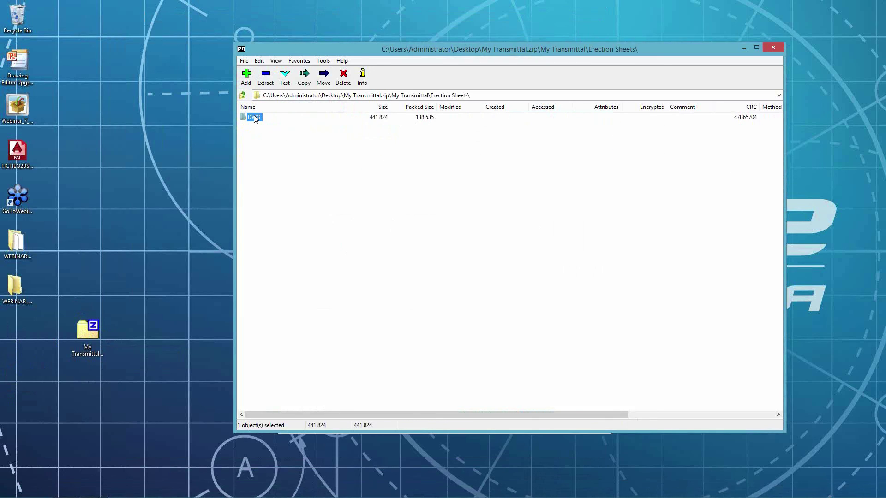
pyautogui.doubleClick(254, 117)
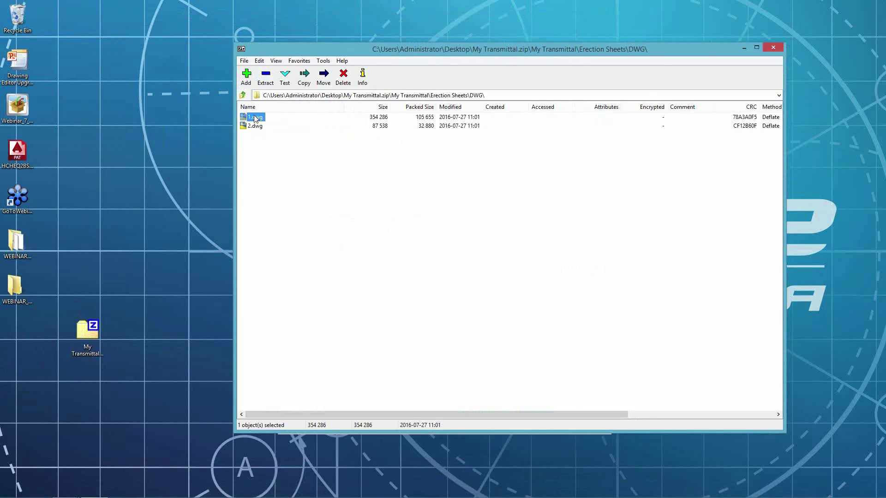
pyautogui.press('BackSpace')
pyautogui.press('BackSpace')
pyautogui.doubleClick(263, 144)
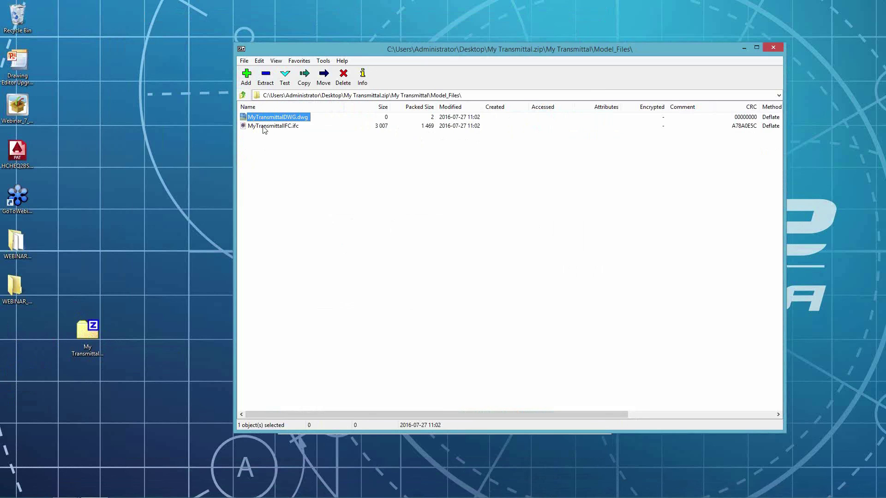
pyautogui.press('BackSpace')
# Examine the MRP, Reports and SDS2_Model folders of the transmittal archive.
pyautogui.doubleClick(257, 153)
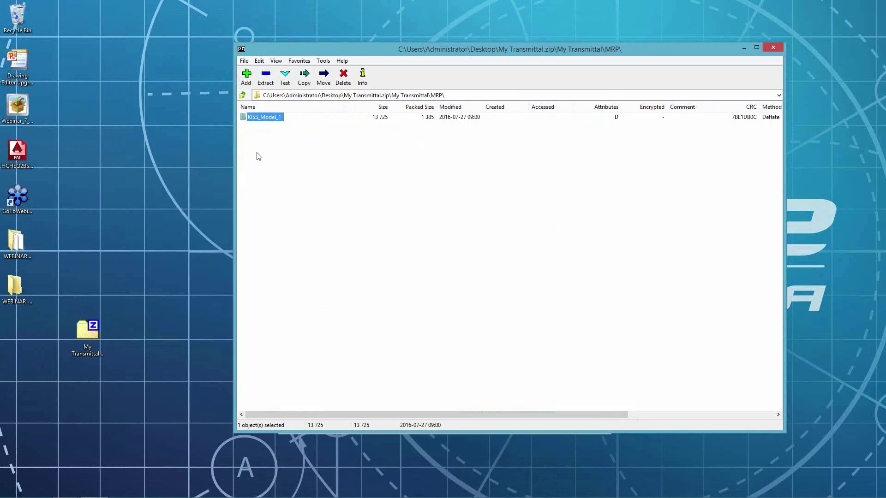
pyautogui.press('BackSpace')
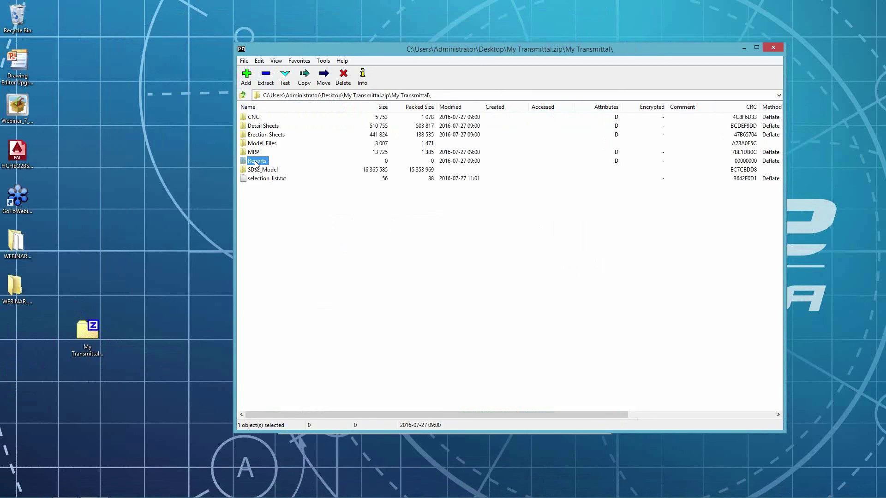
pyautogui.doubleClick(257, 165)
pyautogui.press('BackSpace')
pyautogui.doubleClick(263, 170)
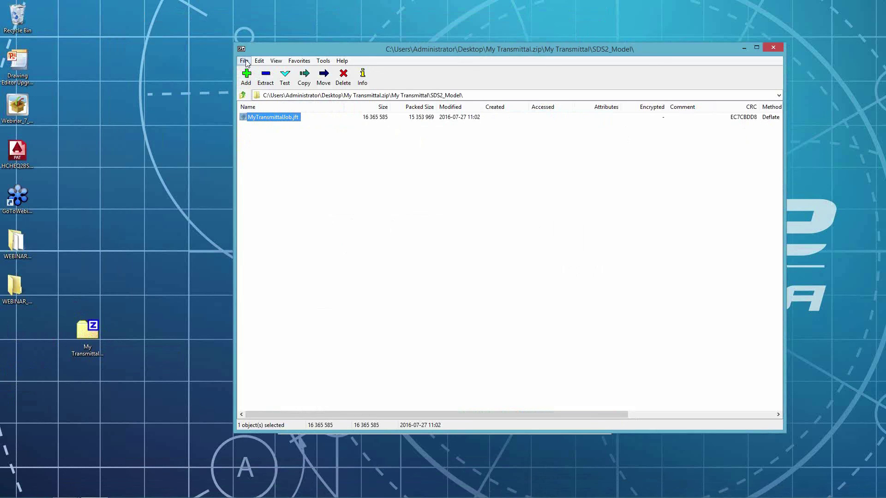
pyautogui.press('BackSpace')
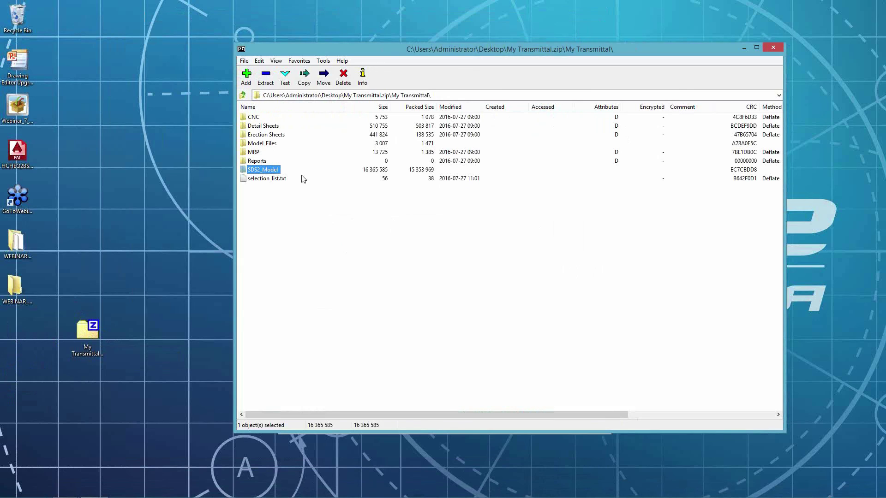